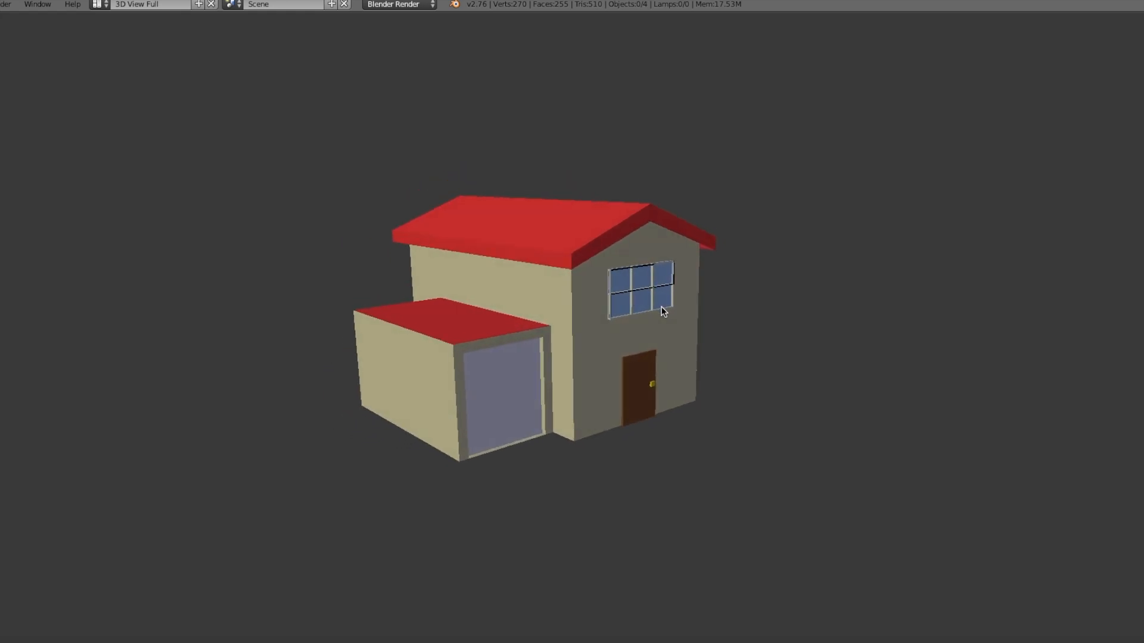
mouse_move(664, 311)
middle_mouse_down()
mouse_move(530, 310)
mouse_move(653, 309)
middle_mouse_up()
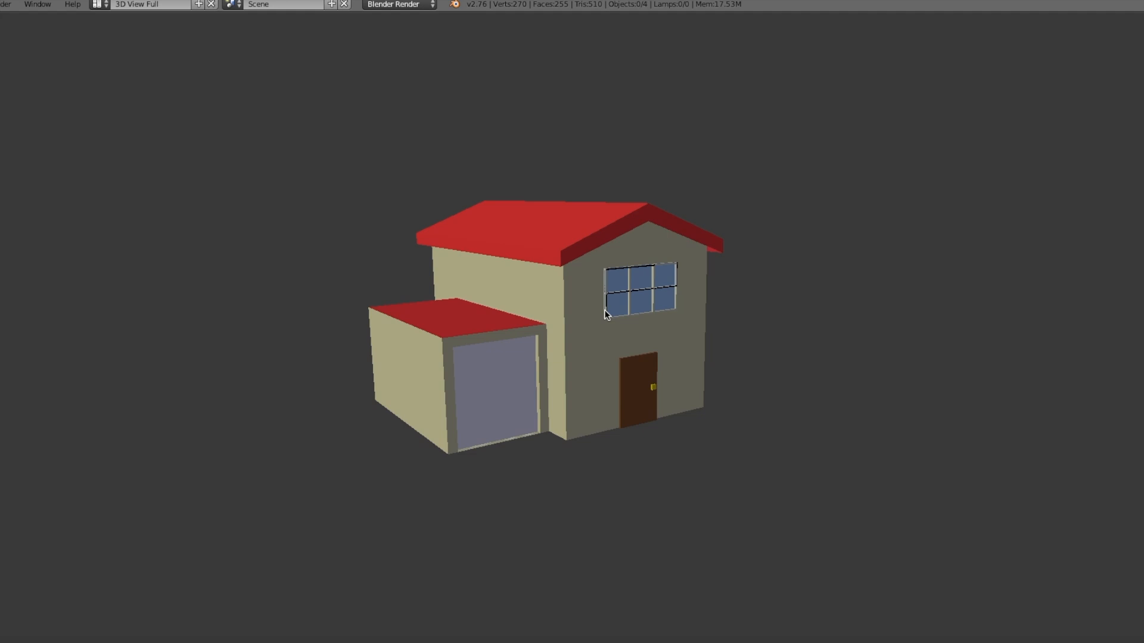
middle_click_drag(611, 316, 644, 290)
mouse_move(630, 434)
middle_mouse_down()
mouse_move(613, 417)
mouse_move(691, 400)
mouse_move(707, 384)
mouse_move(664, 383)
mouse_move(638, 423)
middle_mouse_up()
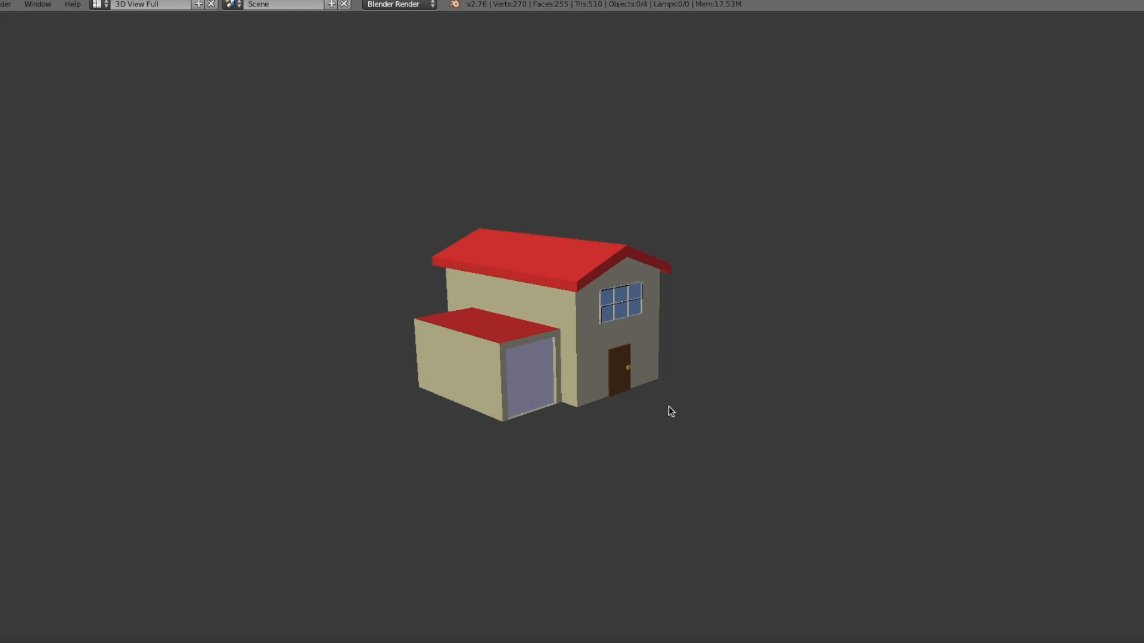
middle_click_drag(669, 405, 604, 407)
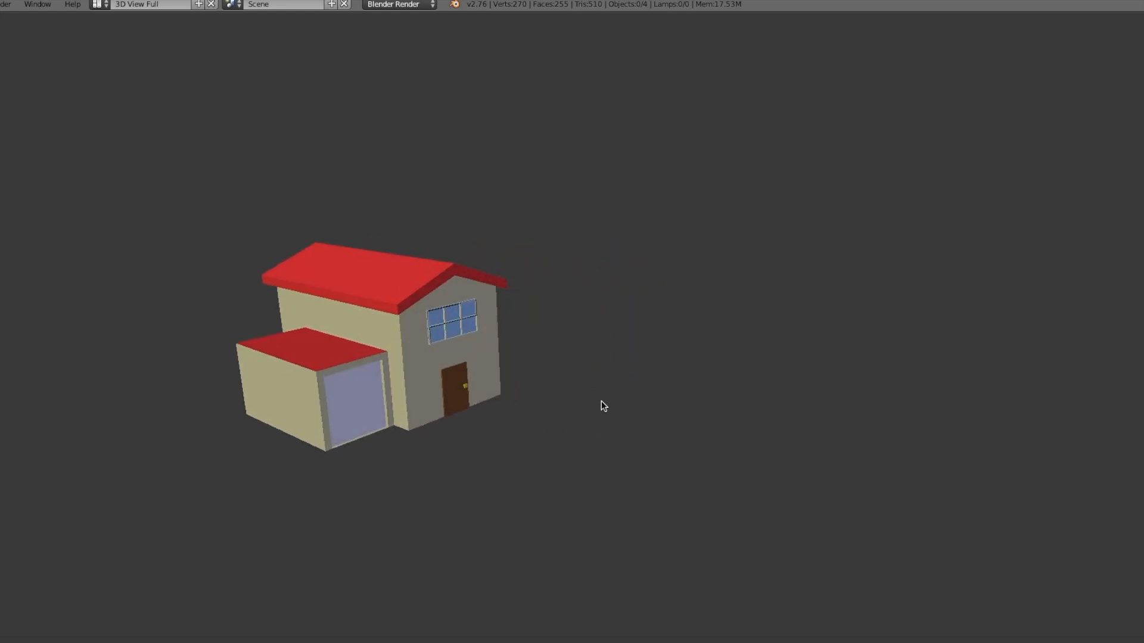
Switch the screen layout from the full 3D view to Default
left_click(104, 7)
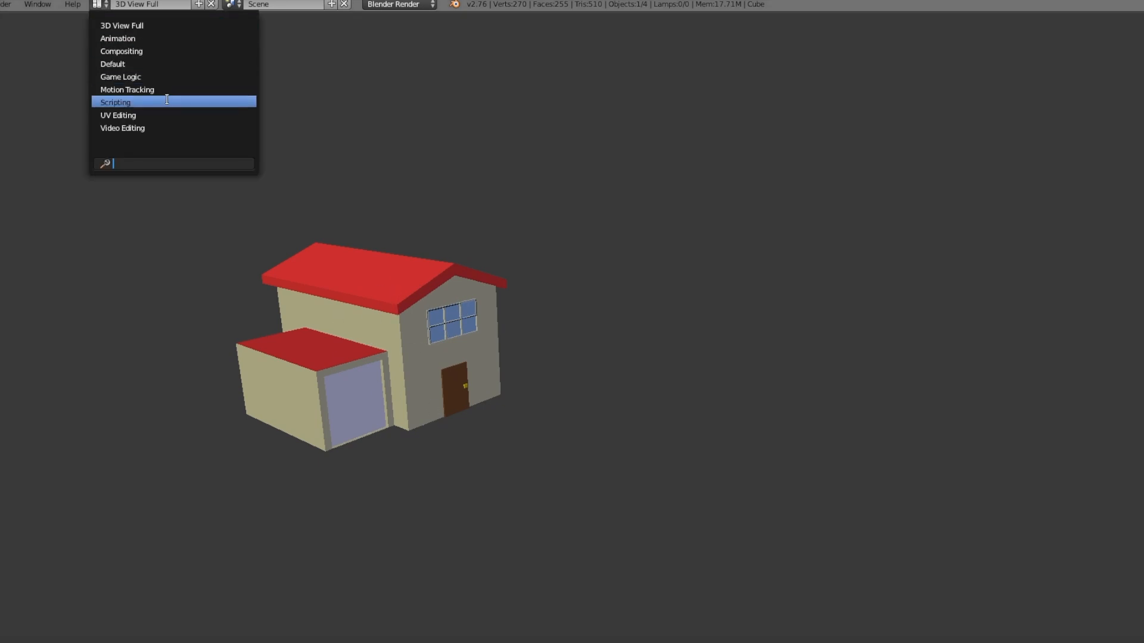
left_click(158, 63)
middle_click_drag(338, 286, 541, 332)
middle_click_drag(392, 361, 560, 358)
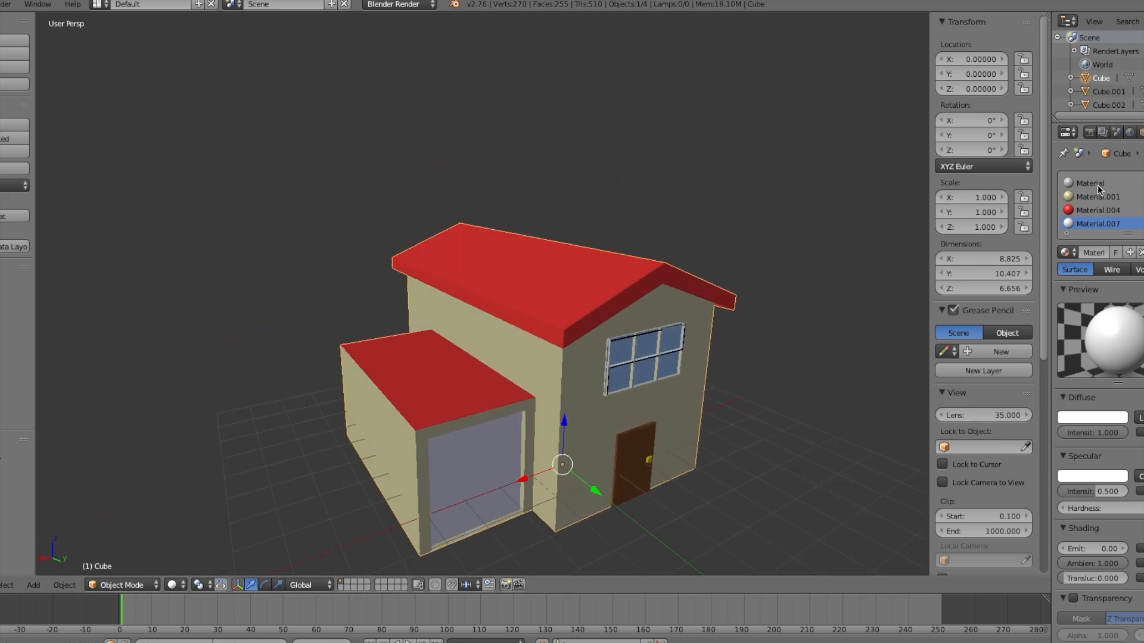
Add a cube mesh and move it next to the house, at about X -11.6 and Z 1.56
middle_click_drag(805, 264, 434, 481)
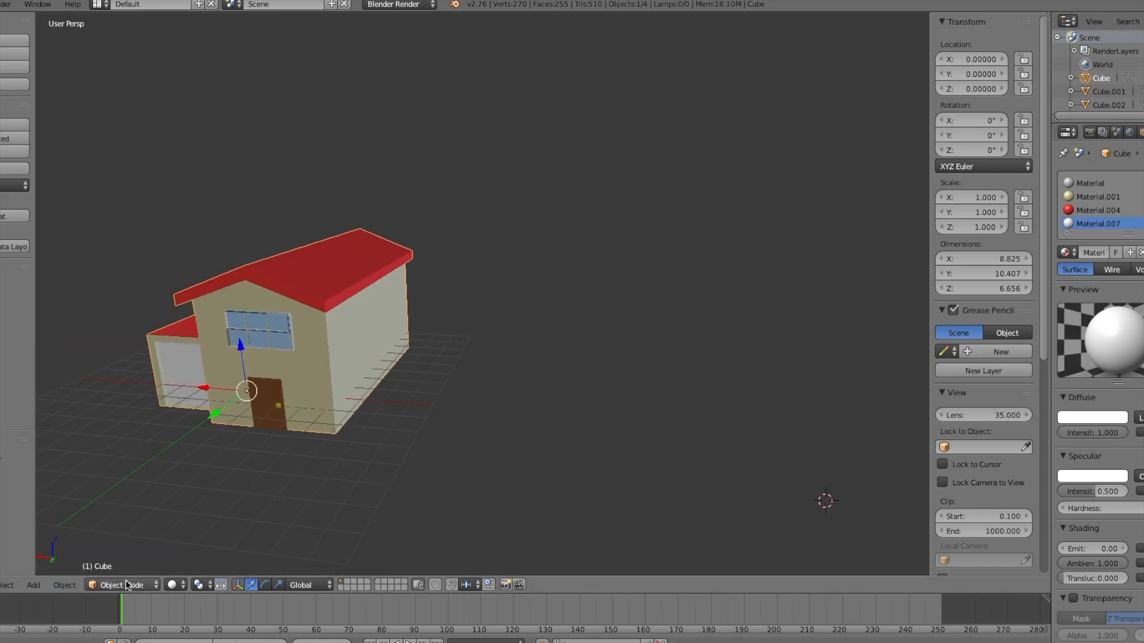
left_click(34, 587)
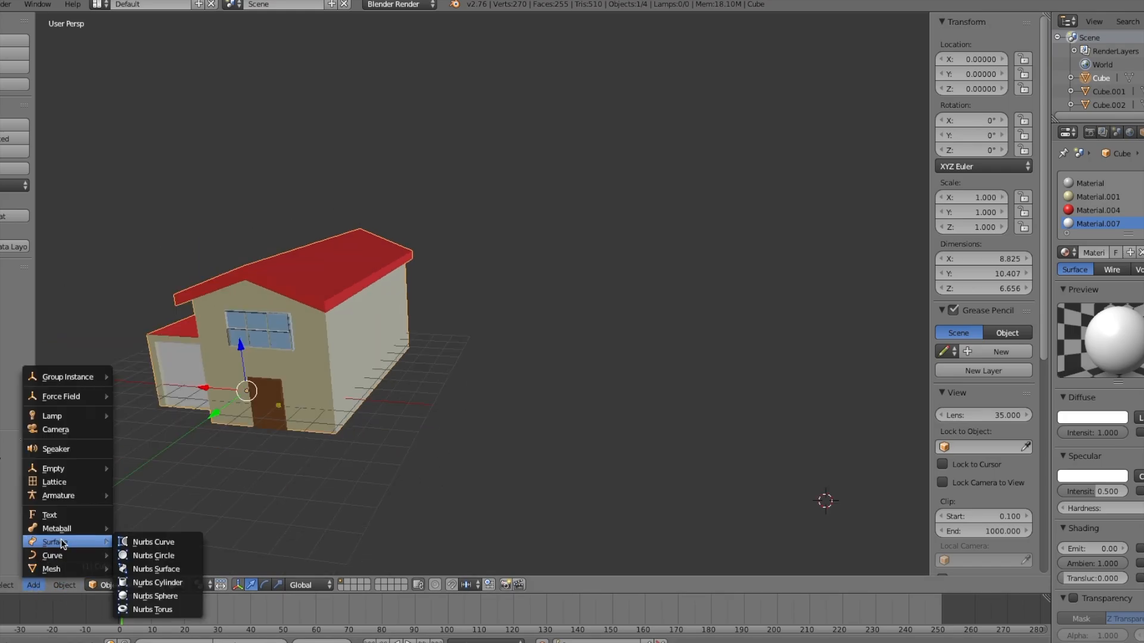
mouse_move(81, 573)
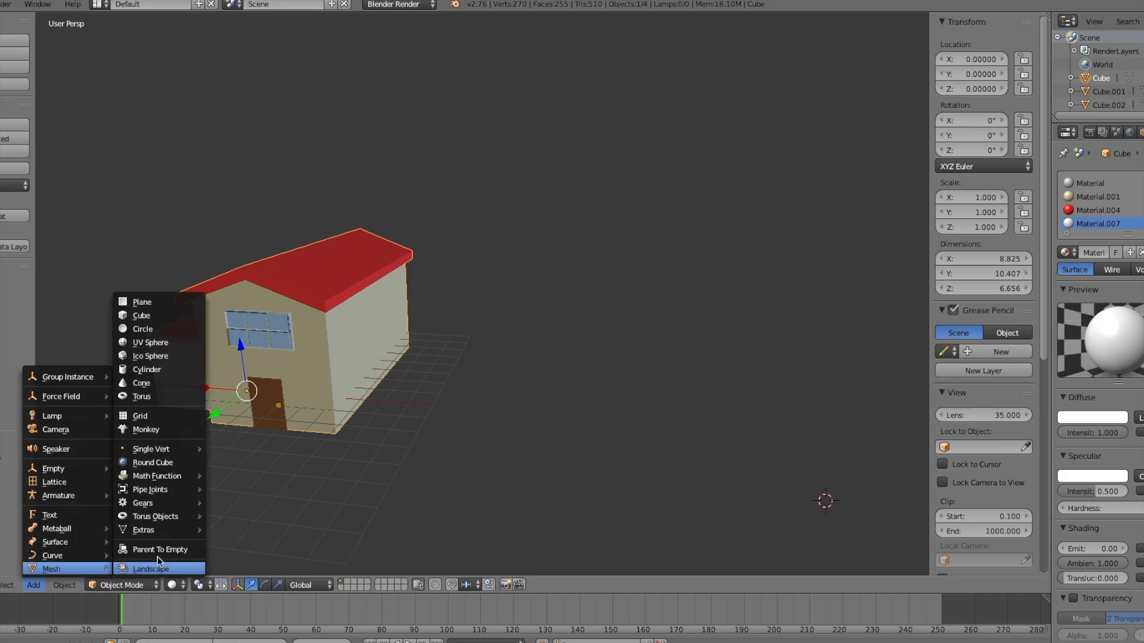
left_click(157, 317)
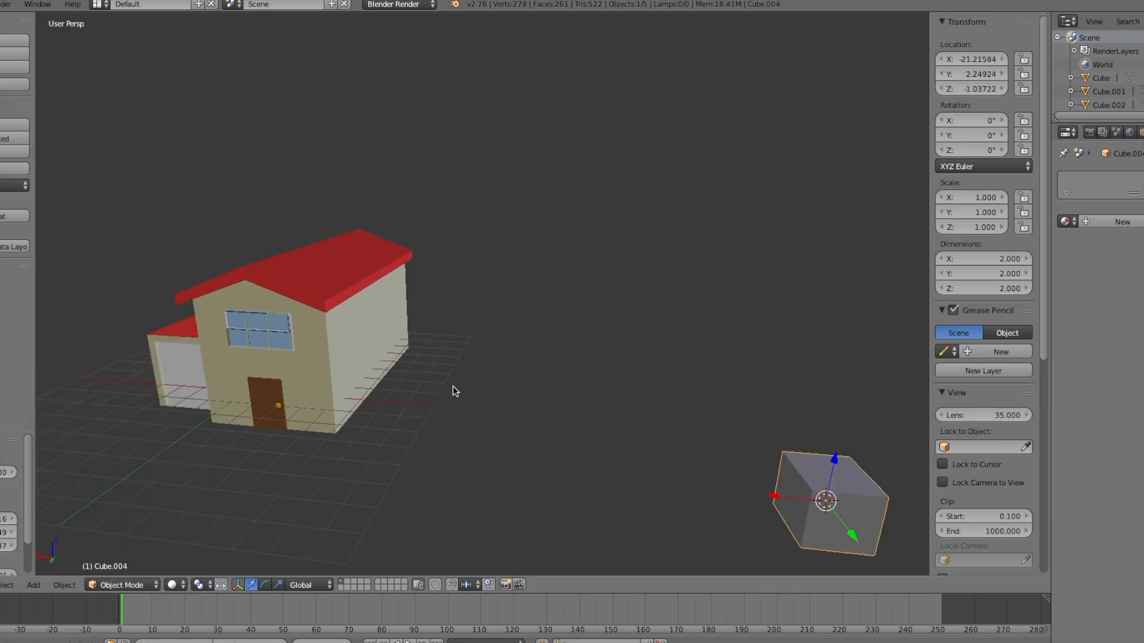
left_click_drag(837, 454, 840, 382)
left_click_drag(790, 420, 459, 377)
middle_click_drag(539, 368, 524, 366)
middle_click_drag(453, 371, 446, 359)
Enter Edit Mode on the new cube, deselect everything and stretch one end face outward along the Y axis
left_click(122, 585)
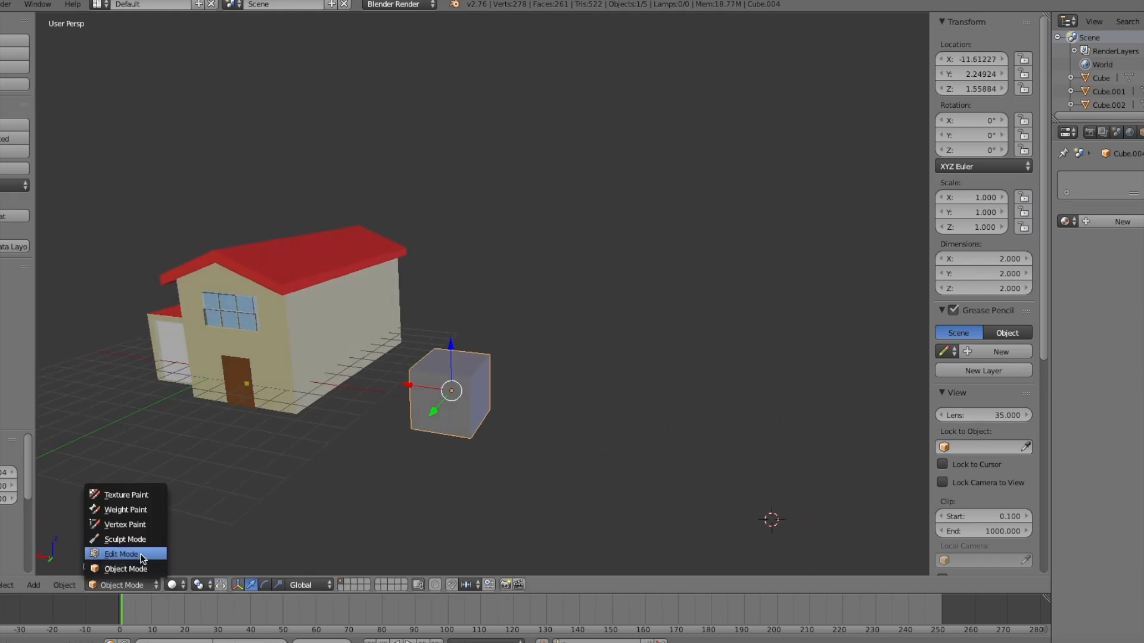
left_click(122, 558)
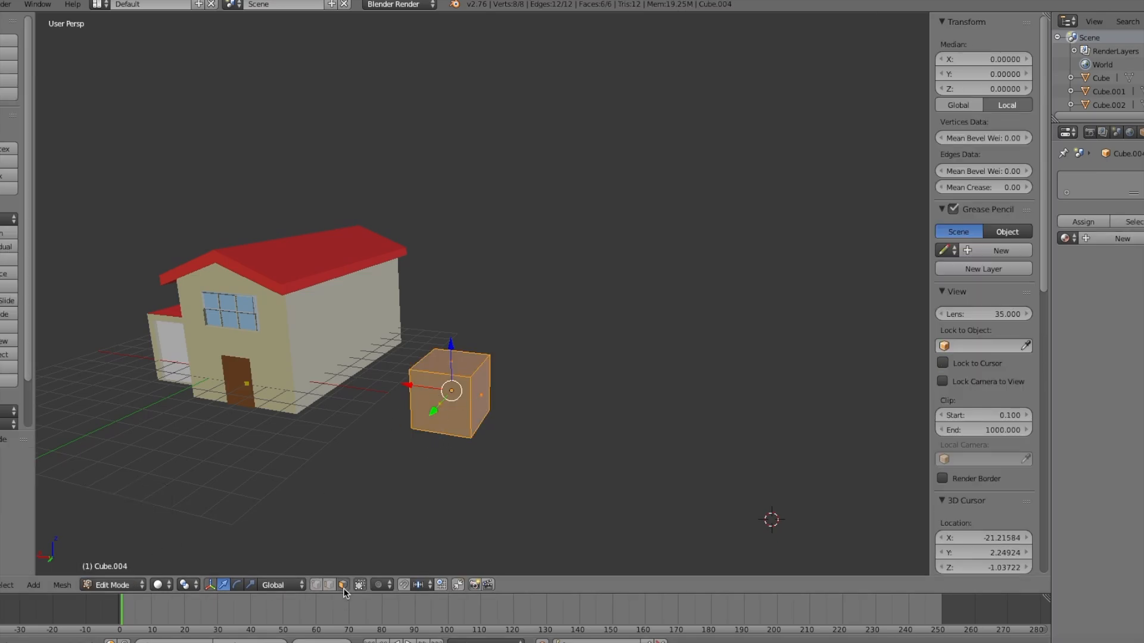
key("a")
middle_click_drag(444, 396, 332, 352)
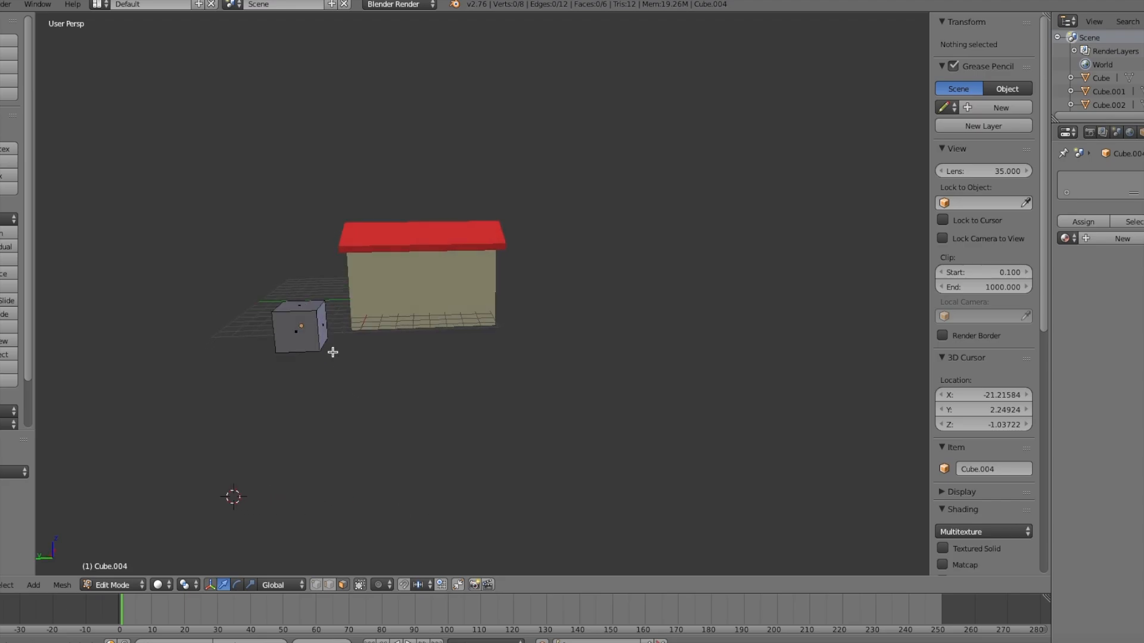
right_click(326, 333)
left_click_drag(272, 326, 437, 332)
Widen the box by moving its outer side face along the X axis to about X -3.81
middle_click_drag(436, 332, 518, 376)
right_click(520, 377)
key("g")
key("x")
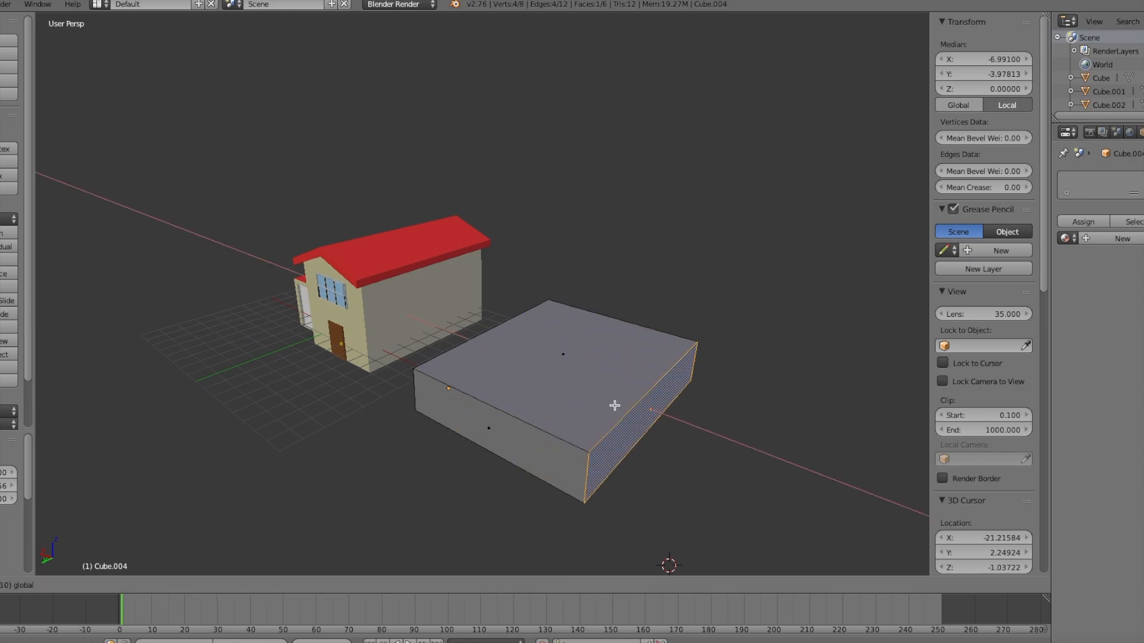
left_click(524, 409)
Raise the box's top face along the Z axis to about Z 3.96, close to the house's wall height
middle_click_drag(523, 408, 629, 385)
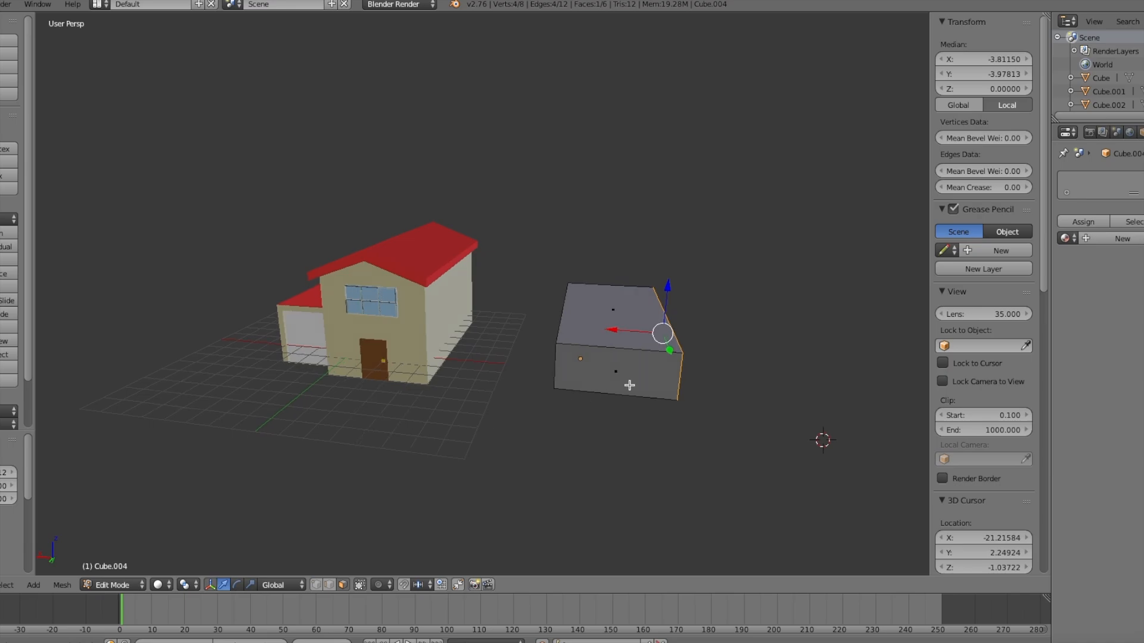
right_click(620, 327)
key("g")
key("z")
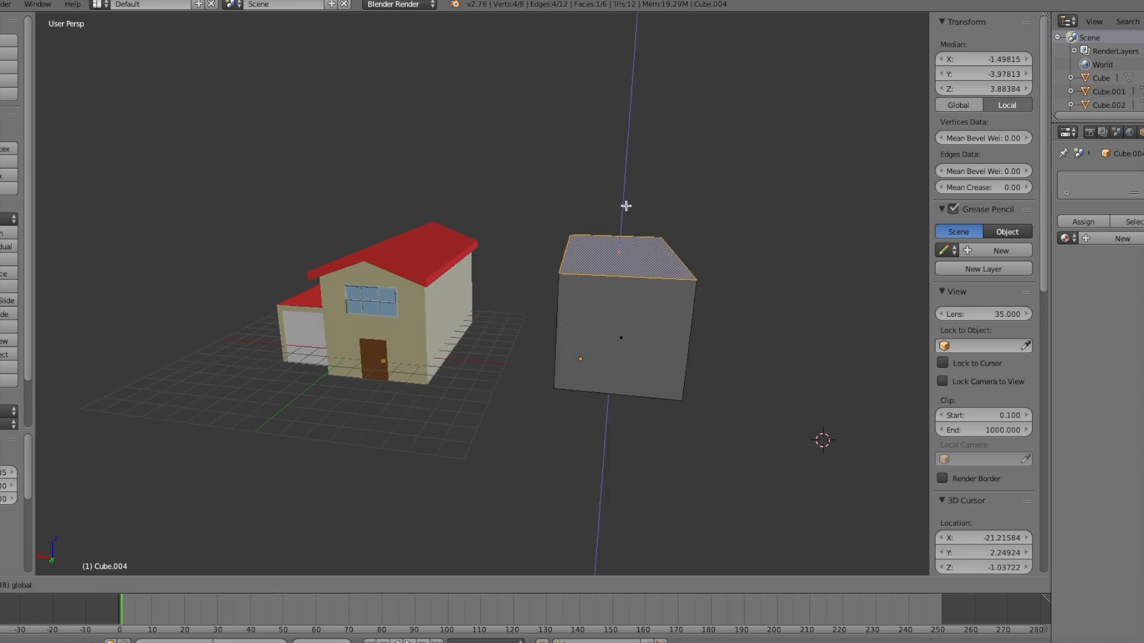
left_click(626, 205)
middle_click_drag(626, 206, 579, 258)
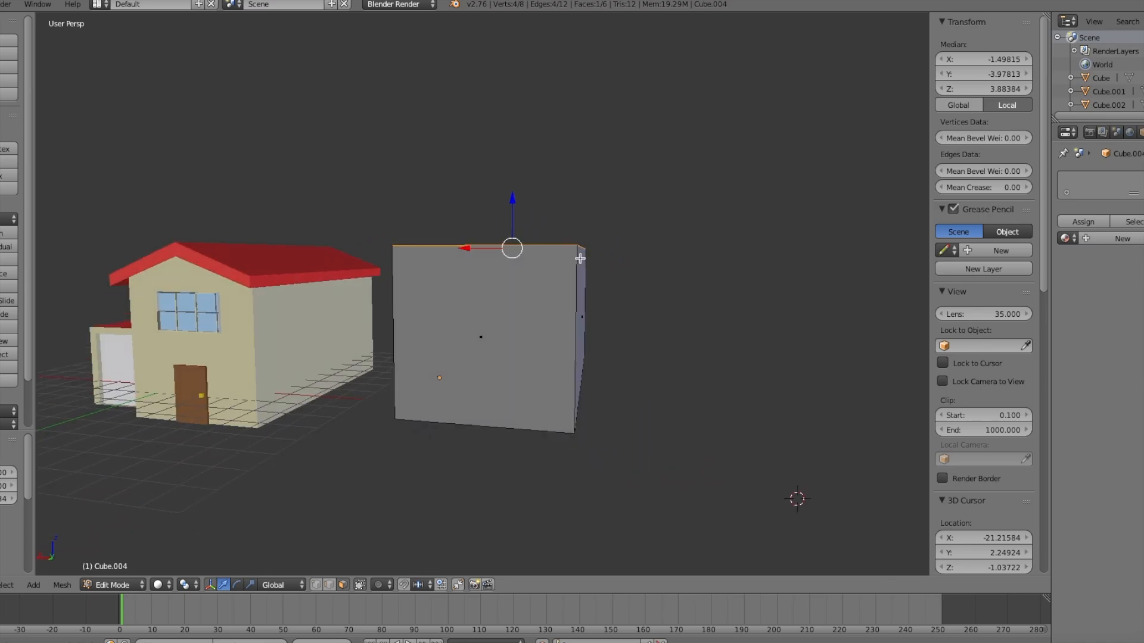
key("g")
key("z")
left_click(511, 199)
middle_click_drag(510, 199, 550, 303)
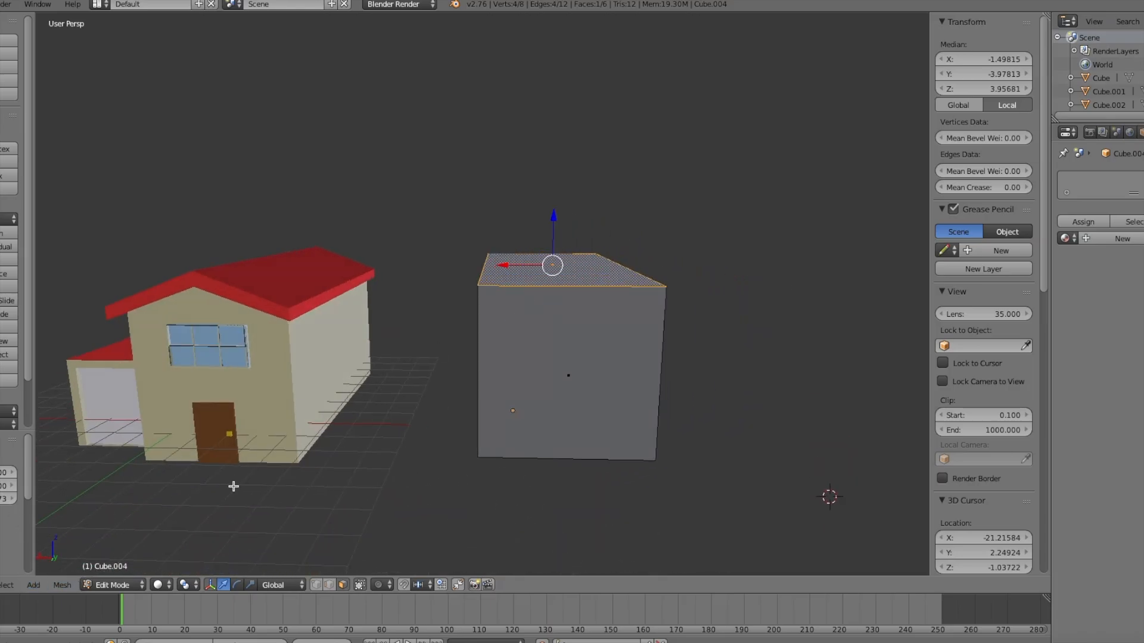
Switch to edge selection and add a lengthwise loop cut through the middle of the box
key("a")
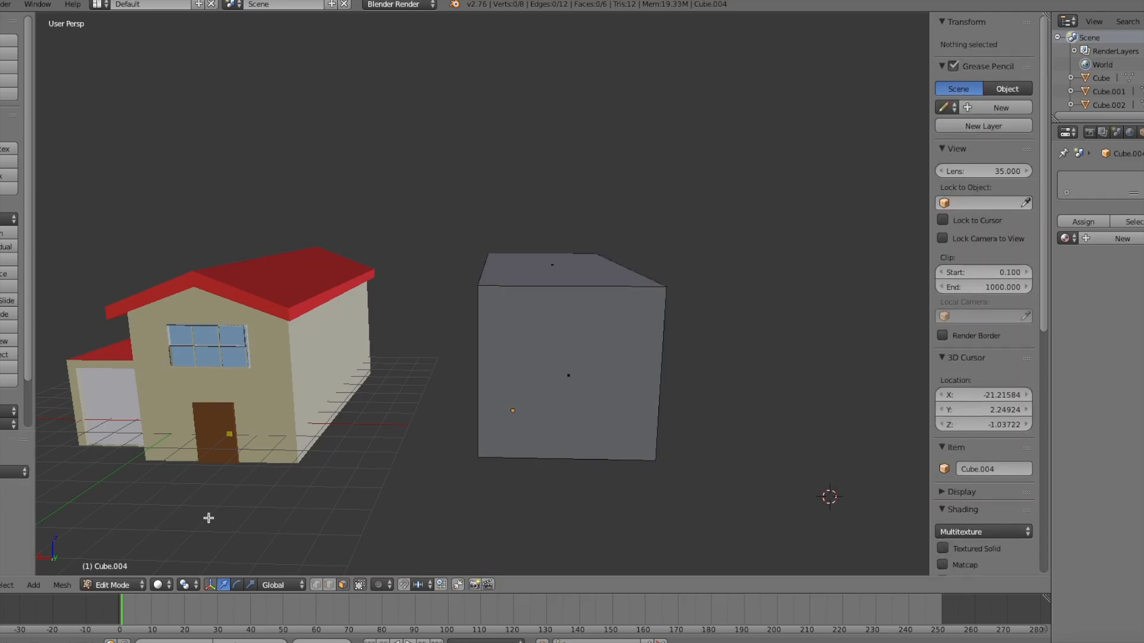
left_click(323, 585)
scroll(23, 345, "down", 2)
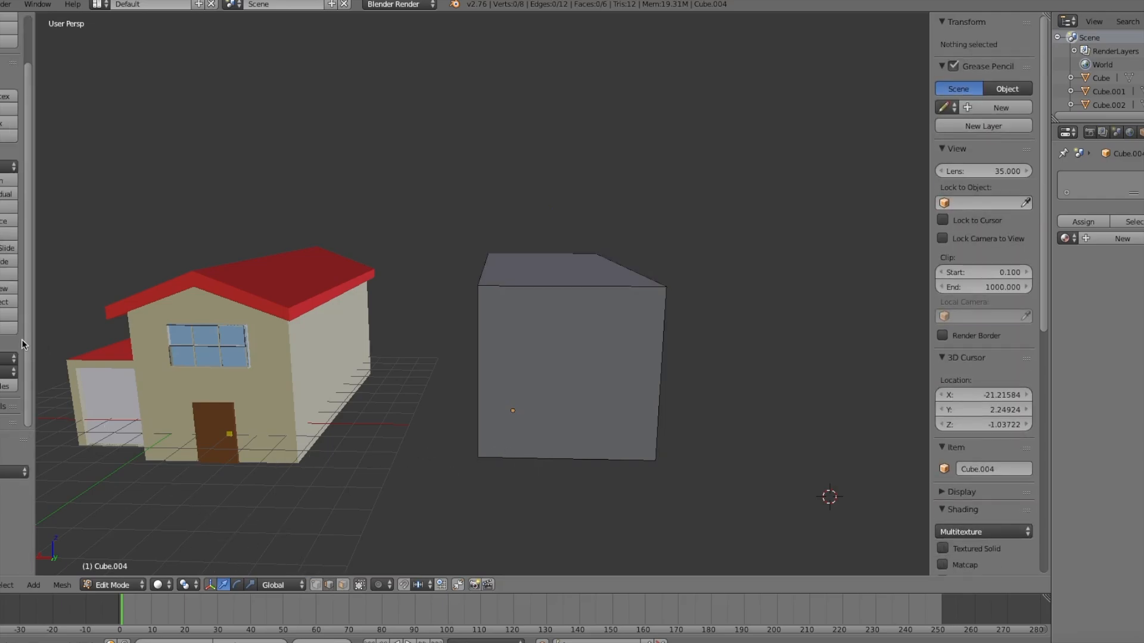
left_click(9, 248)
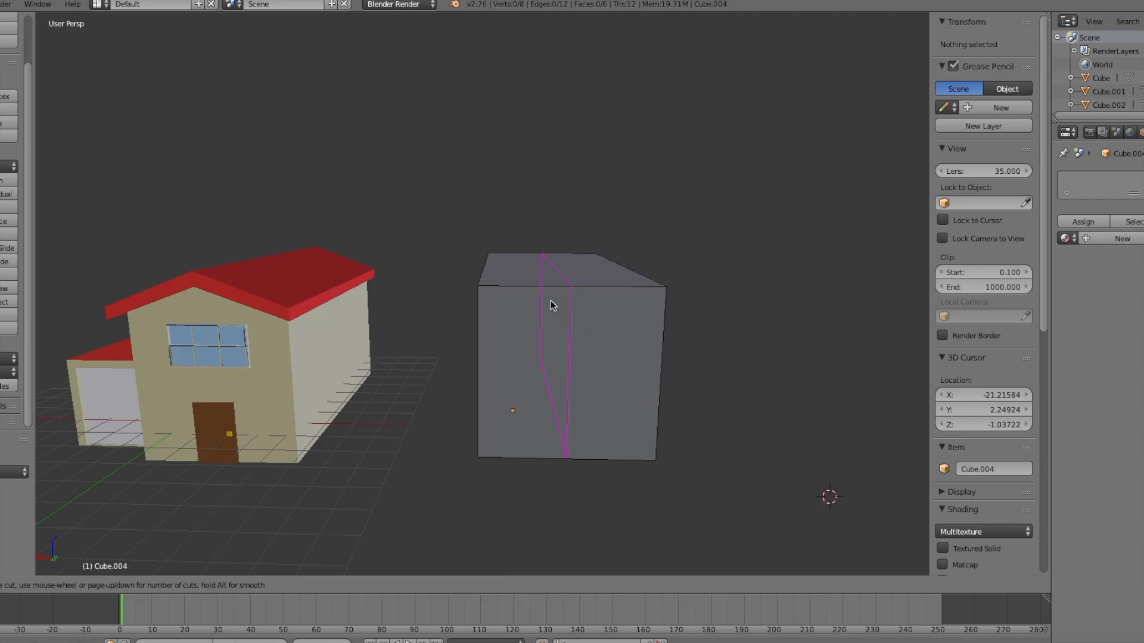
left_click(567, 292)
left_click(569, 294)
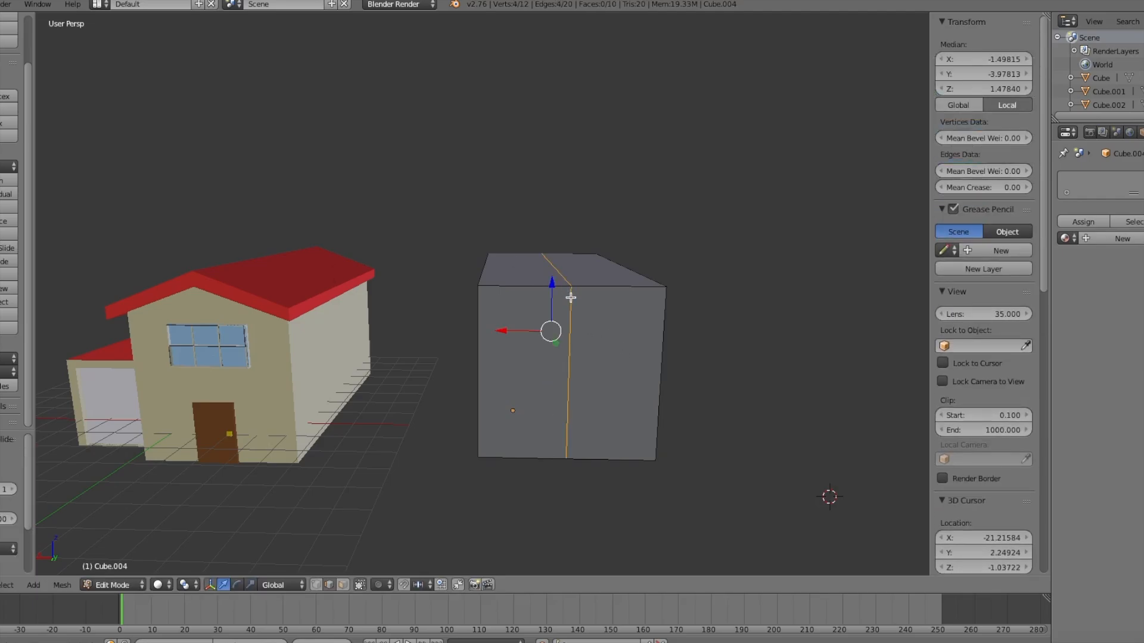
key("a")
Raise the box's top centre edge along Z to about 5.76 to form a gabled roof ridge
middle_click_drag(582, 306, 519, 430)
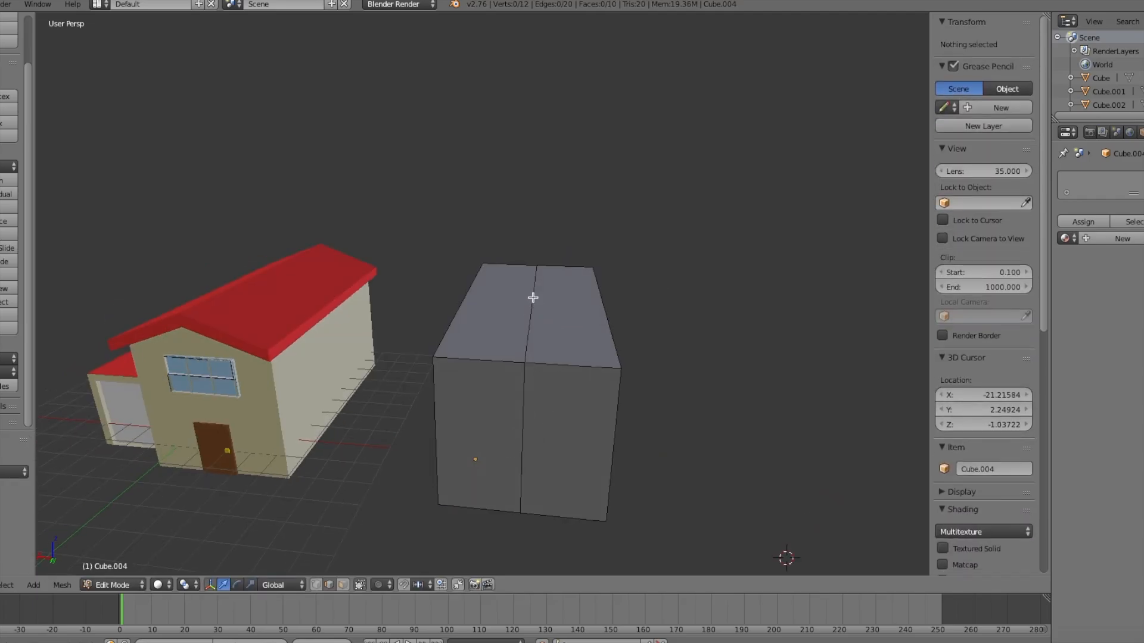
right_click(533, 298)
left_click_drag(535, 254, 540, 206)
middle_click_drag(540, 207, 542, 198)
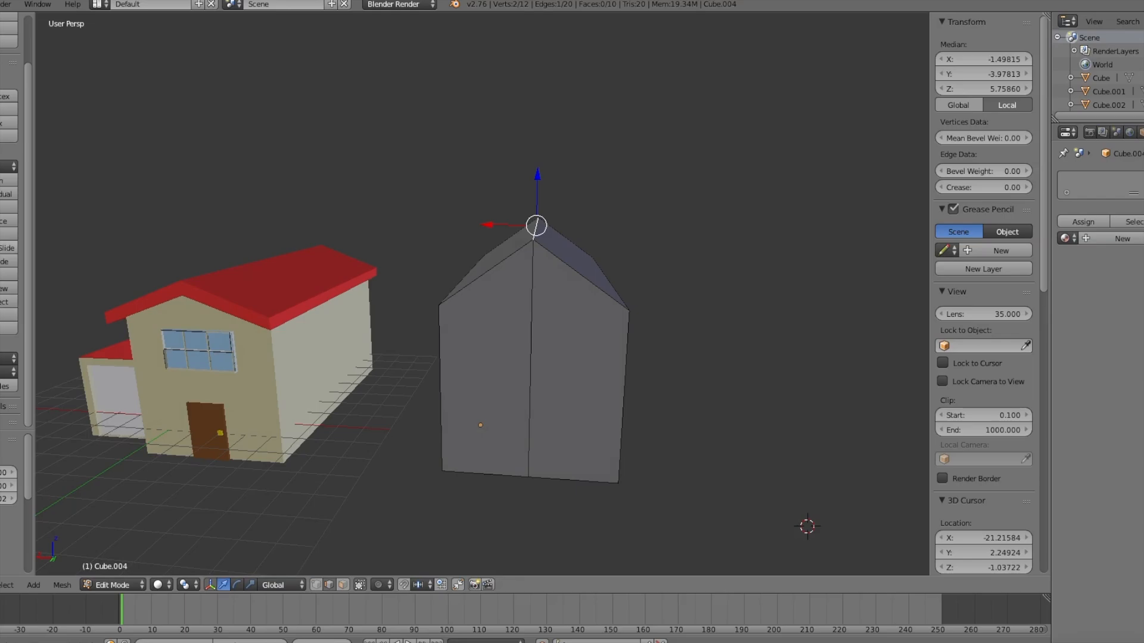
Add a loop cut around the walls and slide it up close beneath the roof edge, to about Z 3.92
key("ctrl+r")
left_click(519, 327)
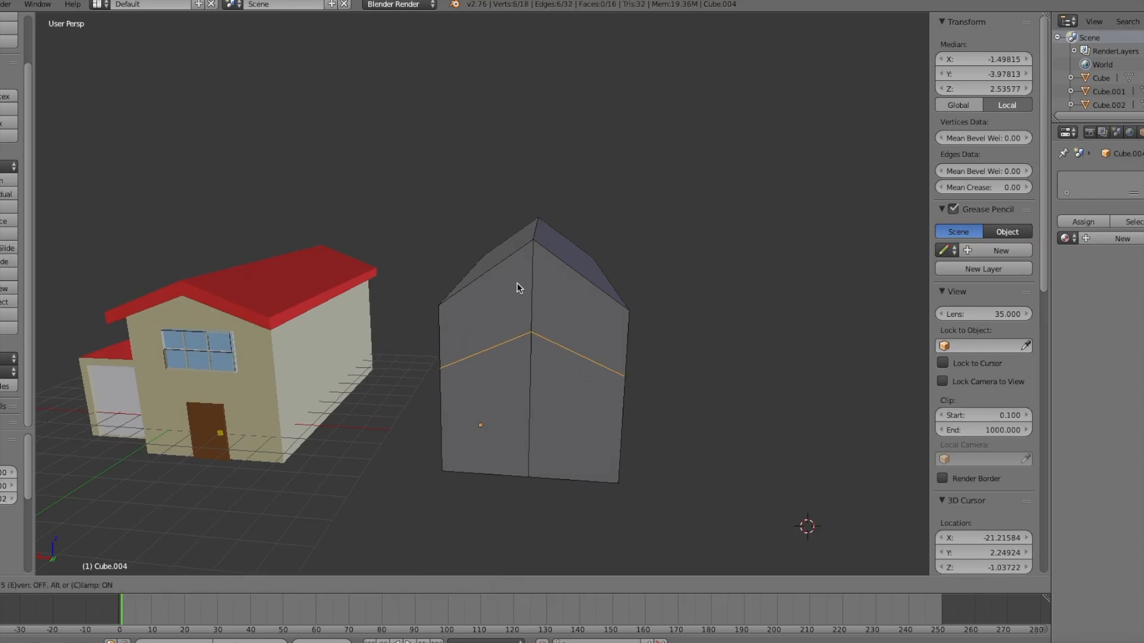
left_click(521, 226)
middle_click_drag(552, 311, 558, 342)
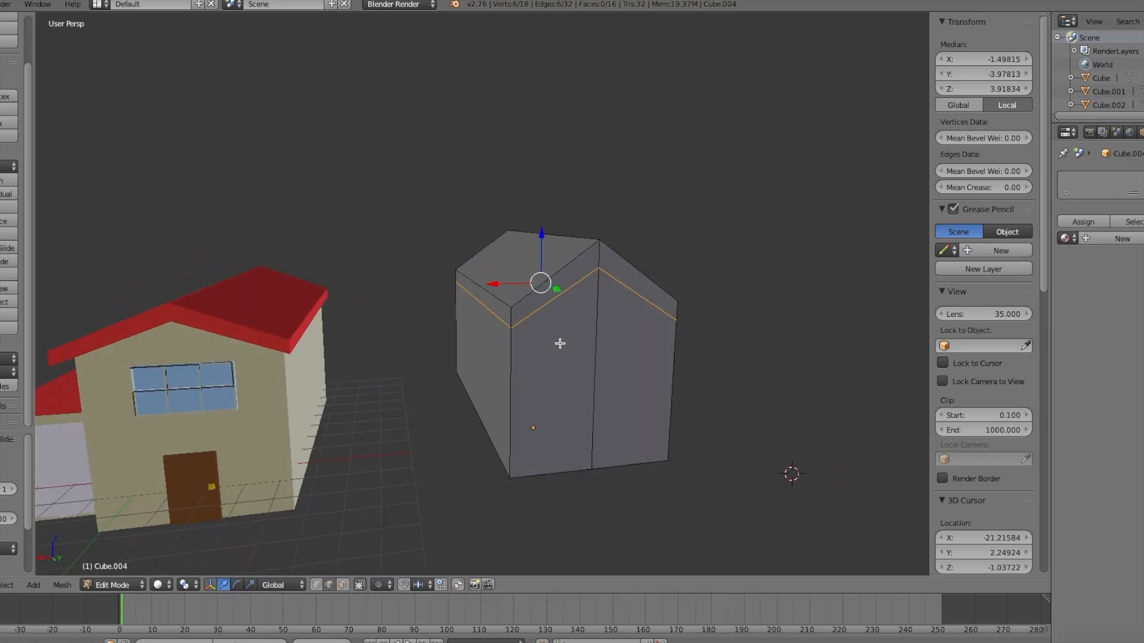
In face selection mode, select the two roof slopes and the narrow band of faces around the top of the walls
left_click(344, 586)
right_click(514, 306, "alt")
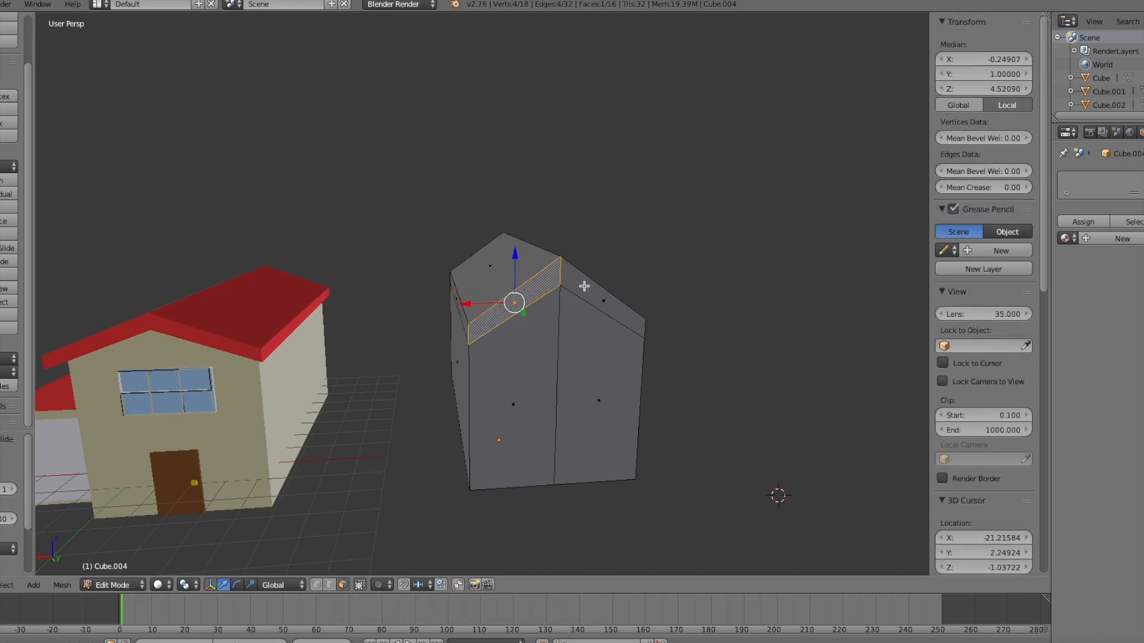
mouse_move(514, 305)
middle_mouse_down()
mouse_move(560, 288)
mouse_move(515, 317)
middle_mouse_up()
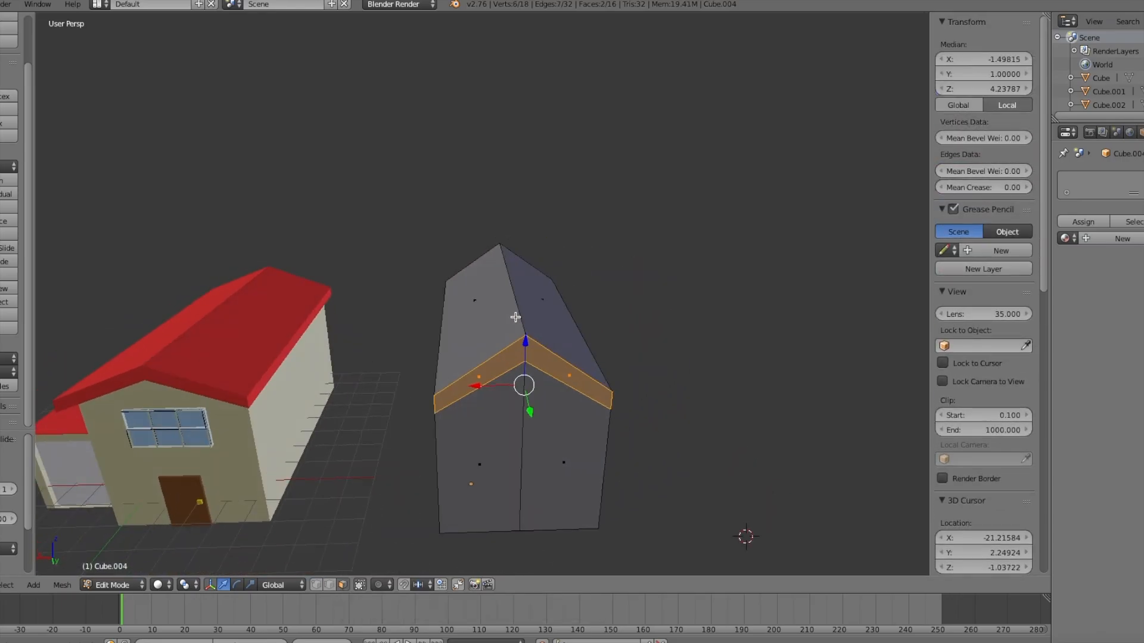
right_click(489, 314, "shift")
right_click(545, 311, "shift")
middle_click_drag(430, 329, 559, 281)
right_click(508, 319, "shift")
right_click(424, 336, "shift")
right_click(440, 250, "shift")
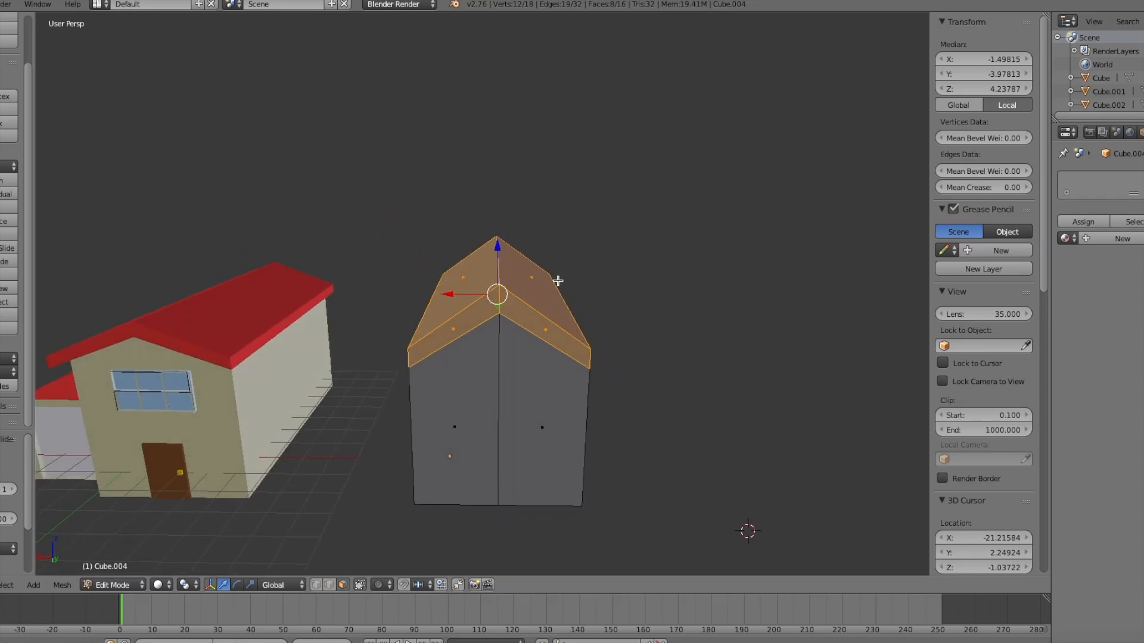
Try extruding the selected roof faces and scaling them outward into an overhang, checking it from below
key("e")
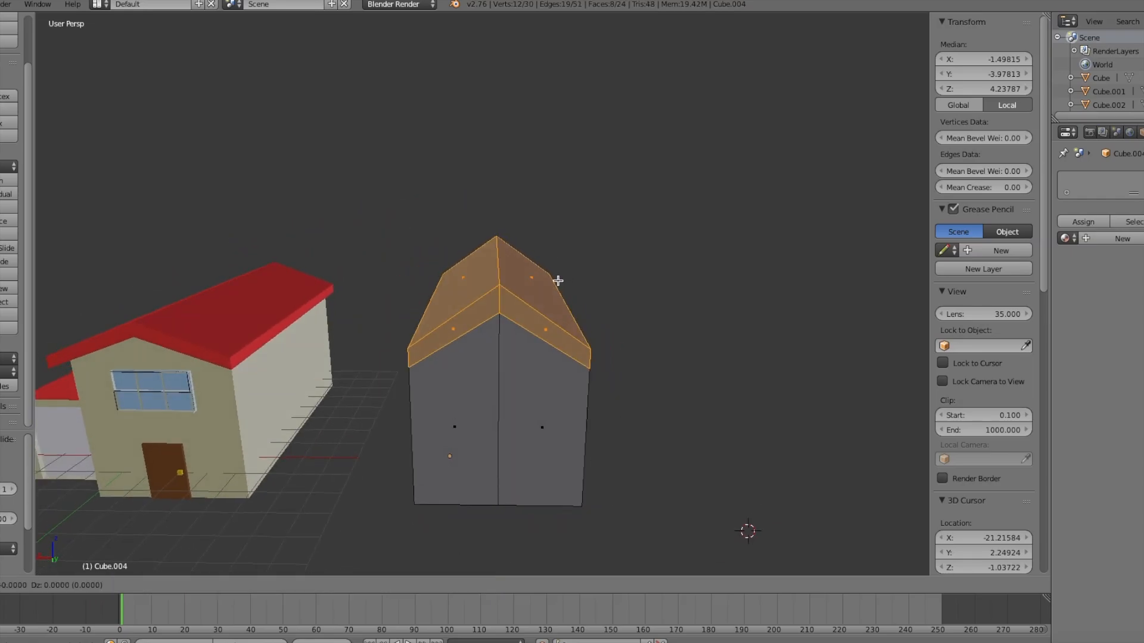
left_click(568, 280)
middle_click_drag(567, 280, 735, 116)
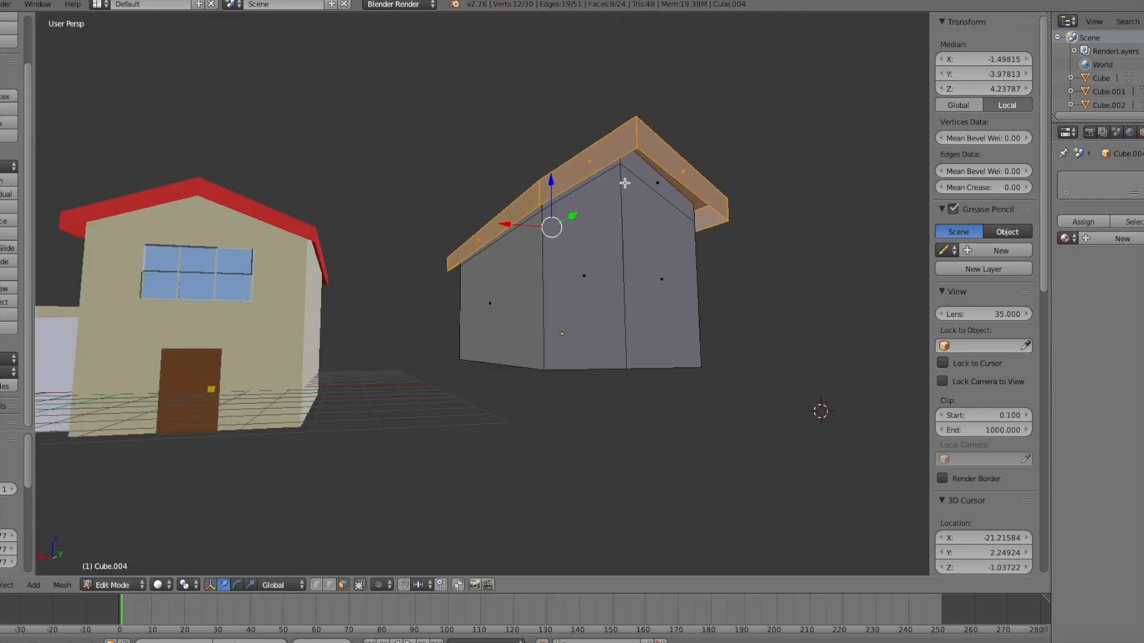
middle_click_drag(609, 164, 598, 202)
Undo the roof extrusion, the face selection and the loop cut around the walls
key("ctrl+z")
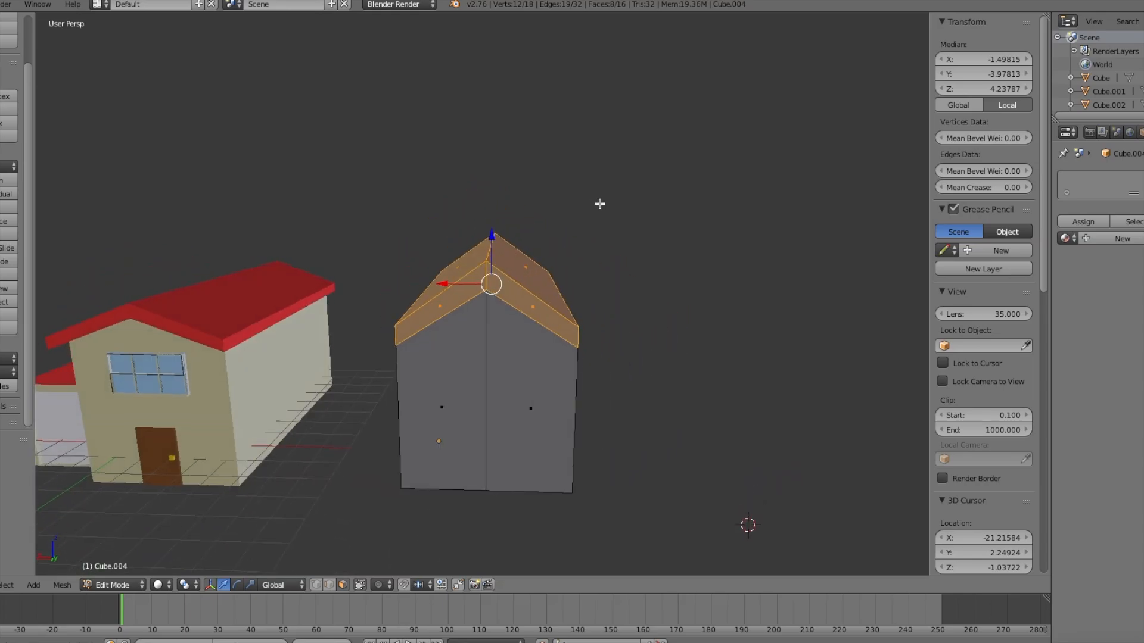
key("ctrl+z")
key("ctrl+z")
key("ctrl+z")
key("ctrl+z")
key("ctrl+z")
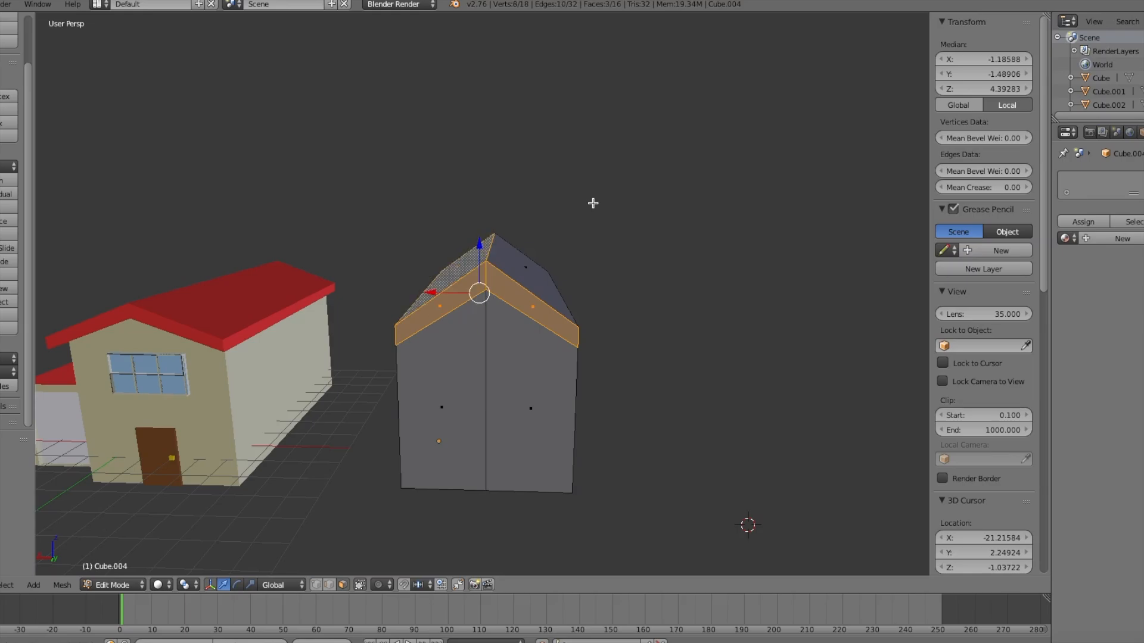
key("ctrl+z")
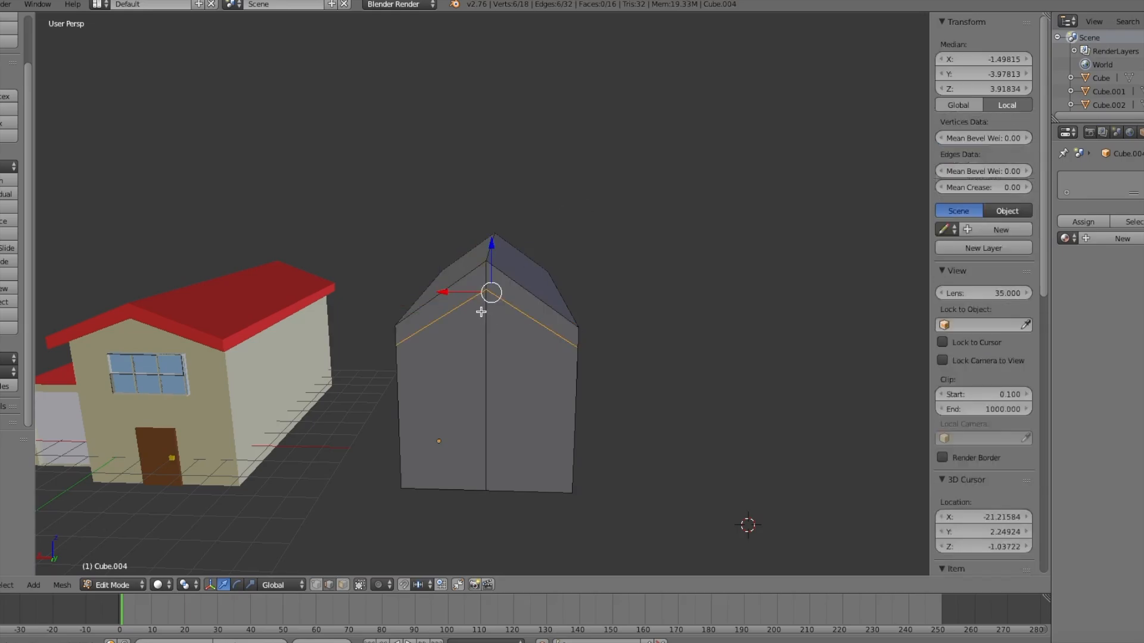
middle_click_drag(491, 298, 415, 333)
Add a loop cut around the walls and slide it up beneath the roof edge, to about Z 4.02
key("z")
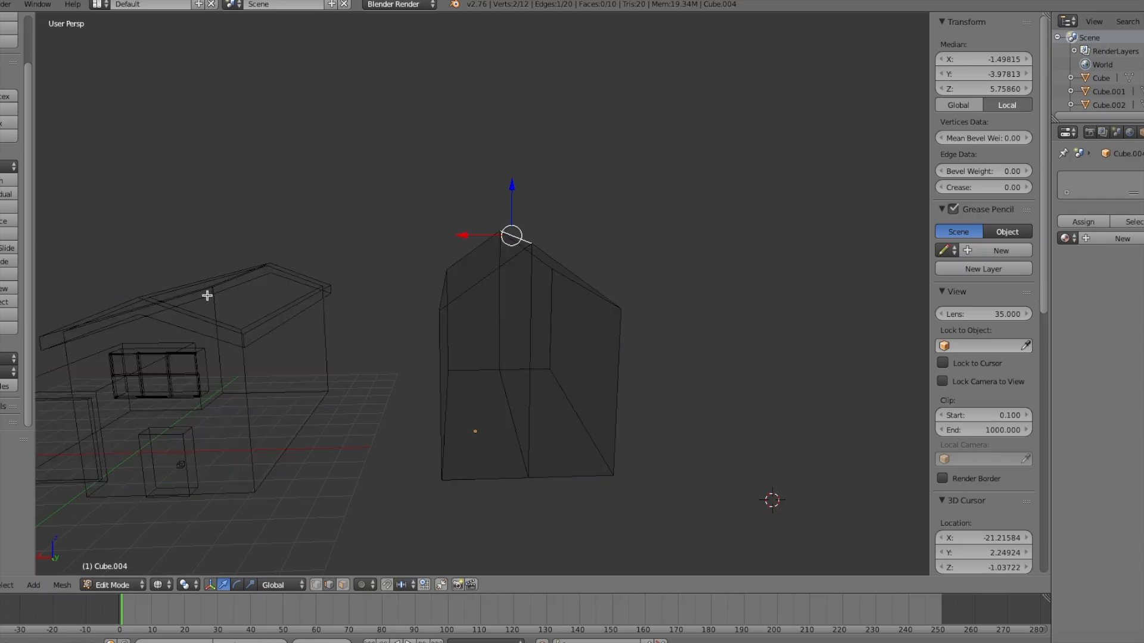
left_click(3, 250)
left_click(495, 315)
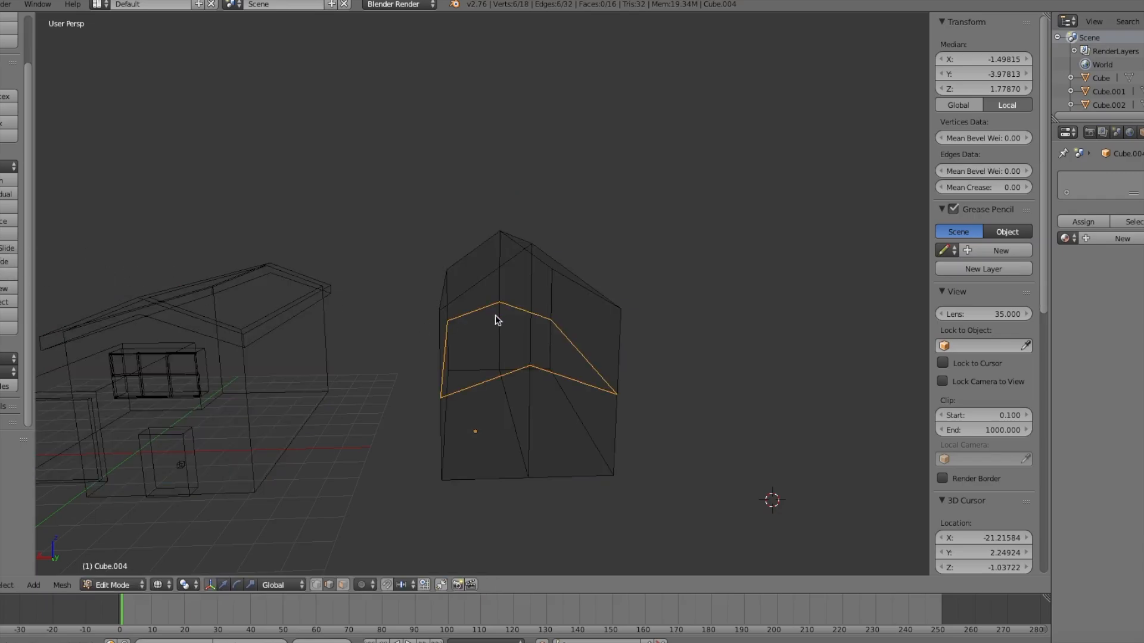
left_click(498, 264)
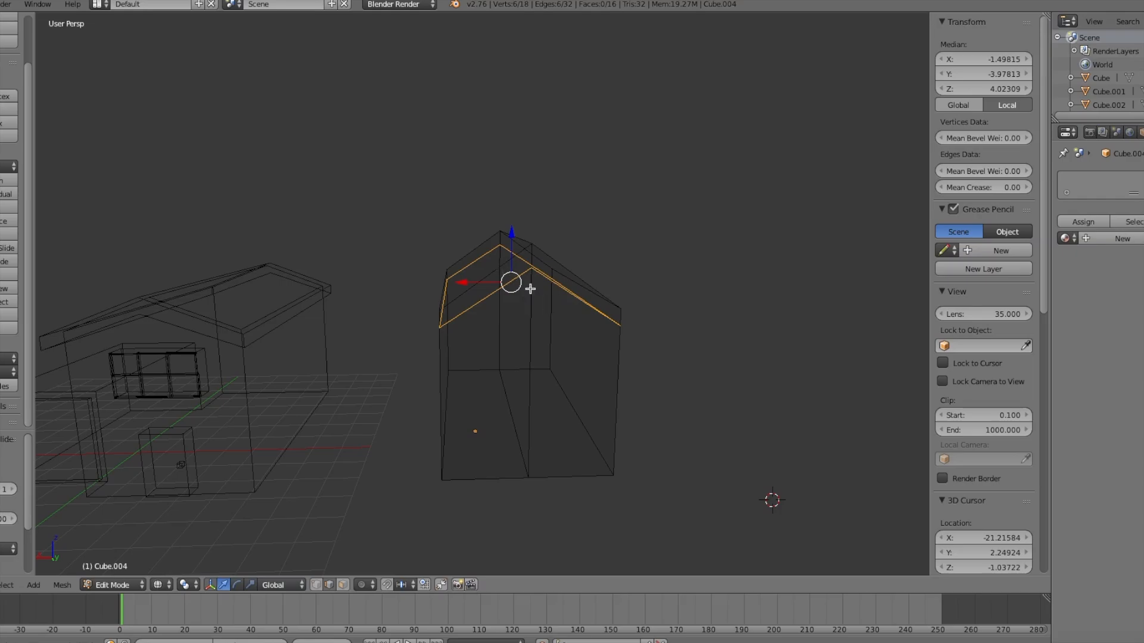
middle_click_drag(509, 292, 574, 330)
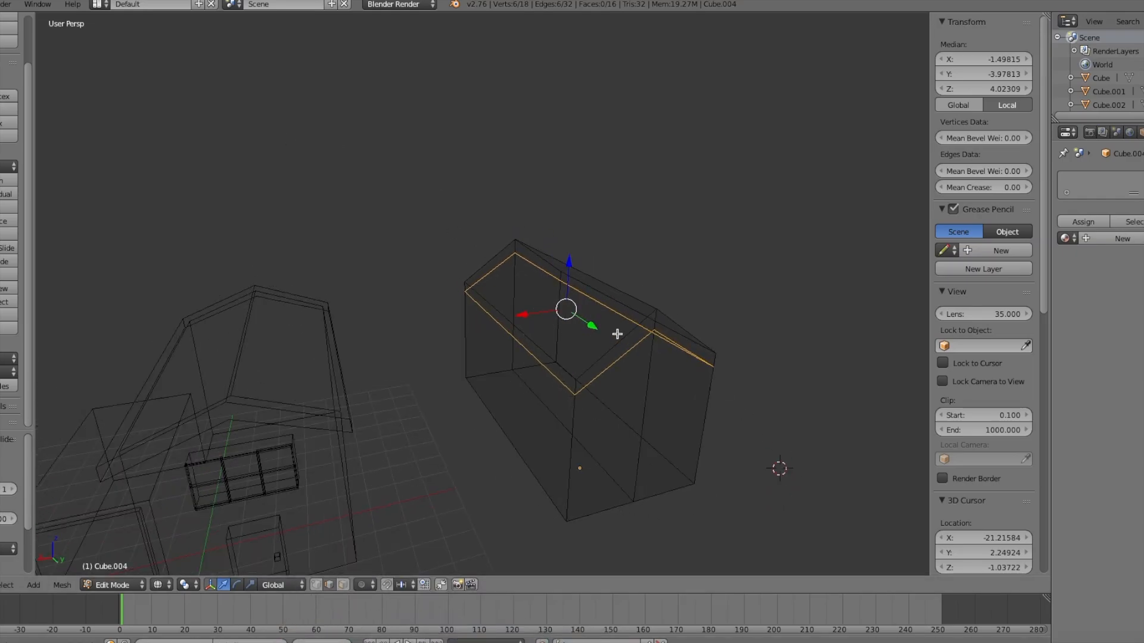
middle_click_drag(582, 320, 639, 277)
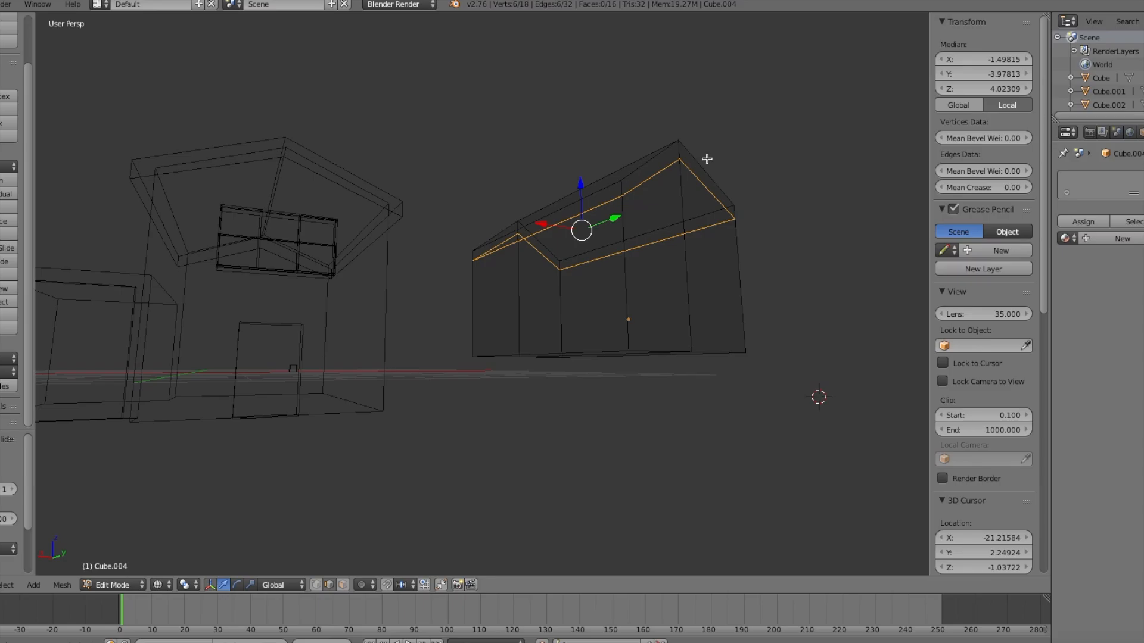
mouse_move(603, 195)
middle_mouse_down()
mouse_move(465, 191)
mouse_move(492, 180)
middle_mouse_up()
key("z")
scroll(492, 180, "up", 5)
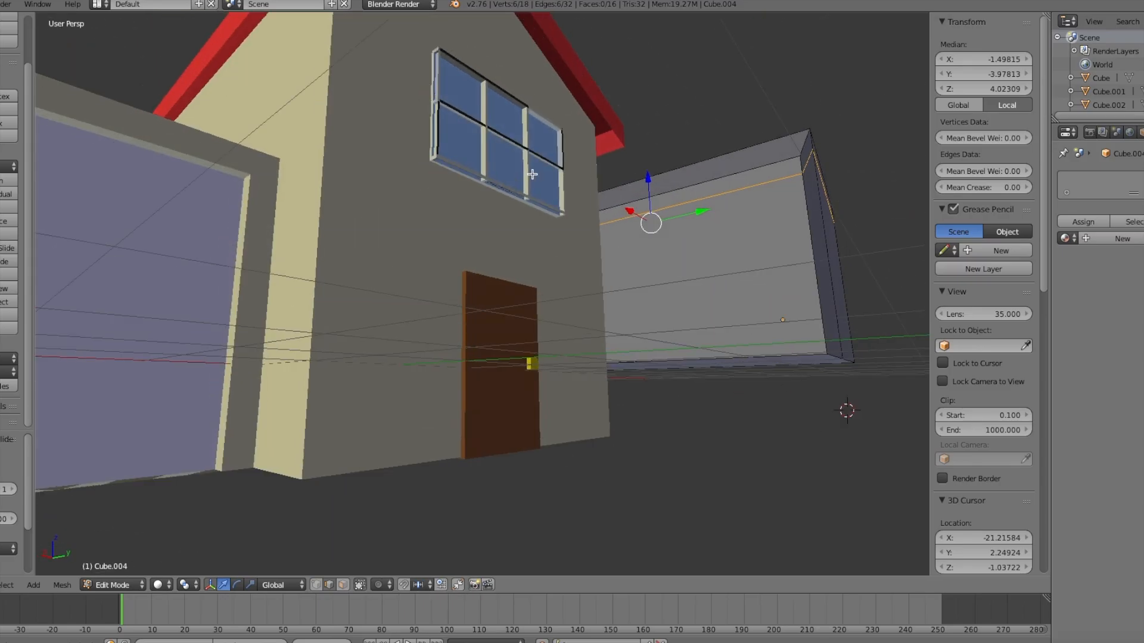
middle_click_drag(597, 134, 457, 201)
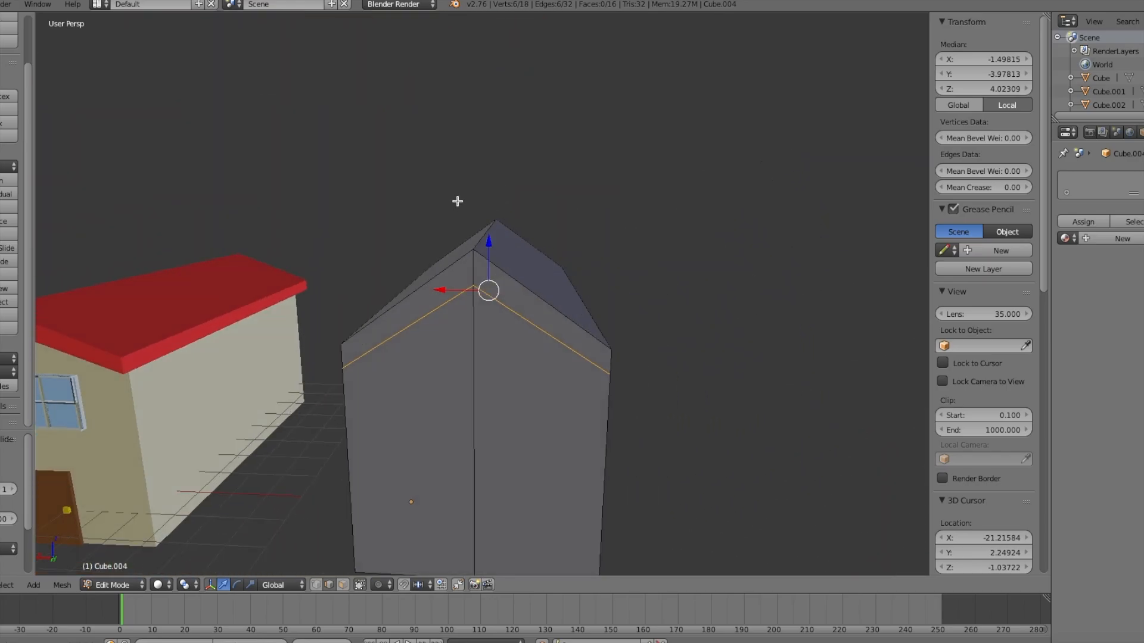
In face selection mode, select both roof slopes and the whole narrow band of faces around the top of the walls
left_click(343, 585)
scroll(375, 498, "down", 4)
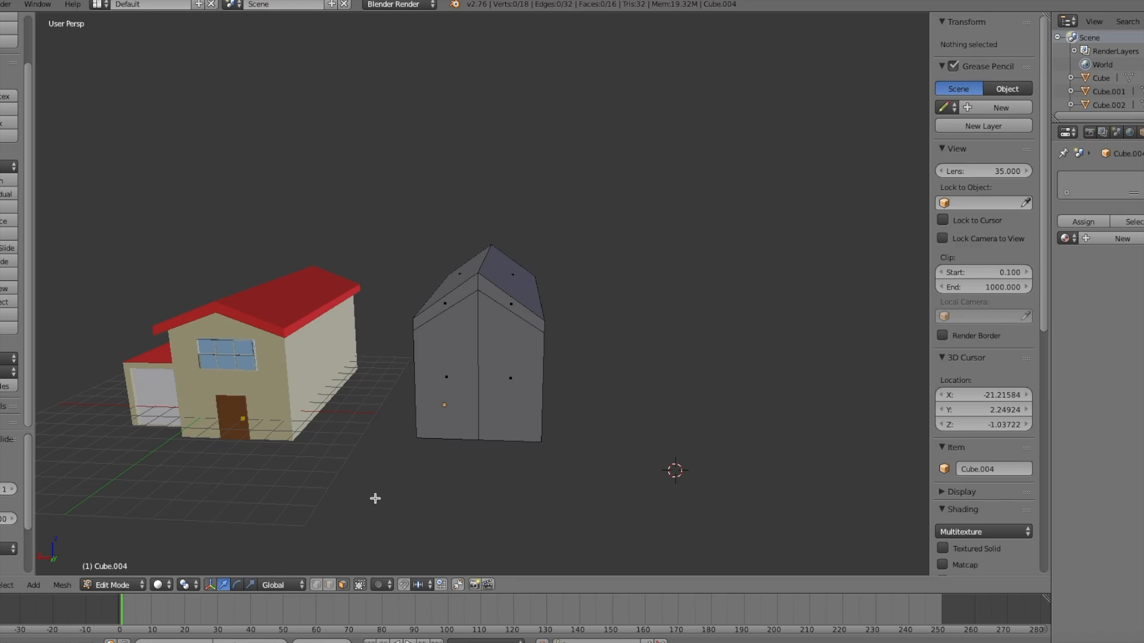
left_click(444, 300)
left_click(482, 291, "shift")
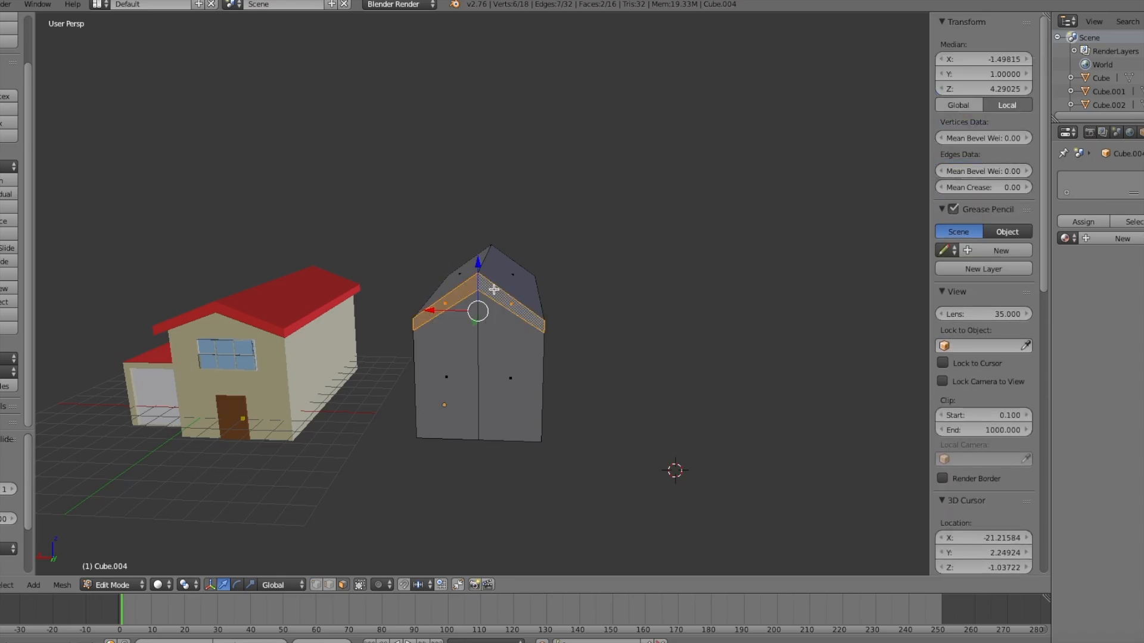
left_click(501, 275, "shift")
left_click(459, 274, "shift")
middle_click_drag(459, 274, 440, 291)
right_click(436, 309, "shift")
middle_click_drag(437, 305, 325, 280)
right_click(438, 253, "shift")
right_click(457, 249, "shift")
middle_click_drag(457, 249, 625, 242)
right_click(554, 267, "shift")
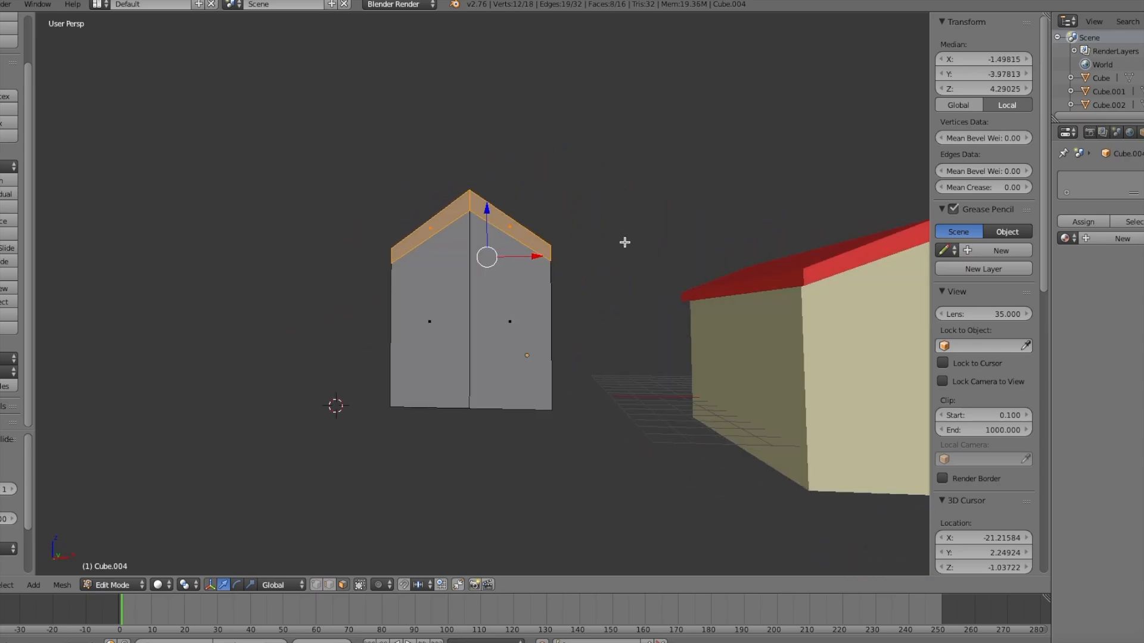
Extrude the selected roof faces and scale them outward by about 1.11 to form an overhanging roof, and clear the selection
key("z")
middle_click_drag(555, 226, 499, 211)
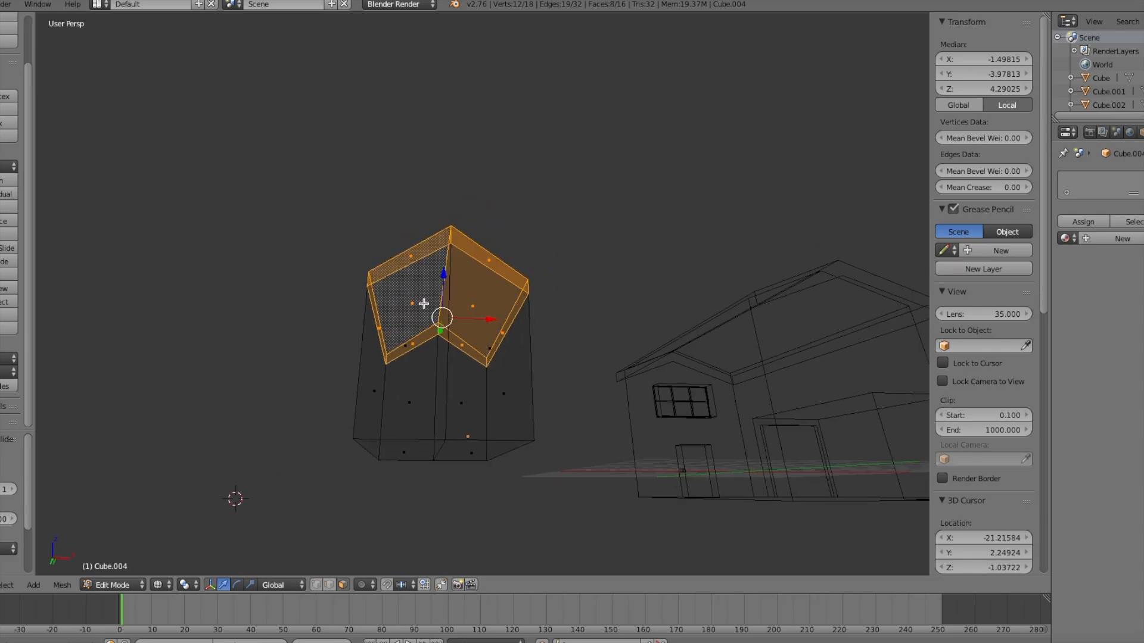
middle_click_drag(424, 304, 473, 350)
scroll(473, 350, "up", 8)
mouse_move(433, 314)
middle_mouse_down()
mouse_move(531, 314)
mouse_move(588, 273)
mouse_move(575, 288)
mouse_move(522, 296)
middle_mouse_up()
key("z")
scroll(540, 291, "down", 3)
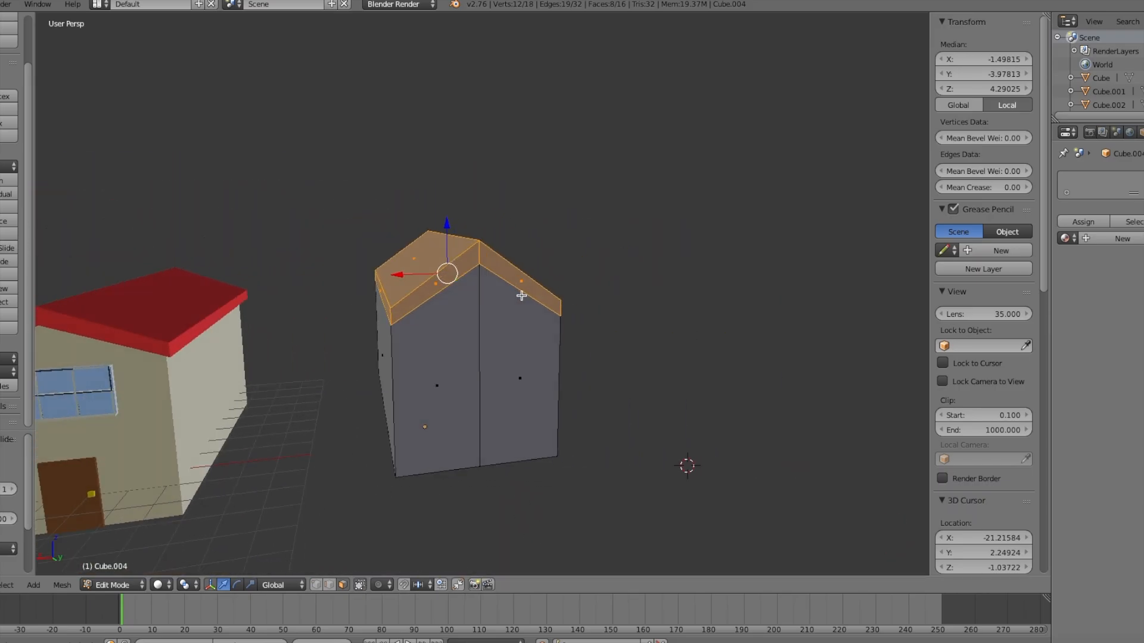
key("e")
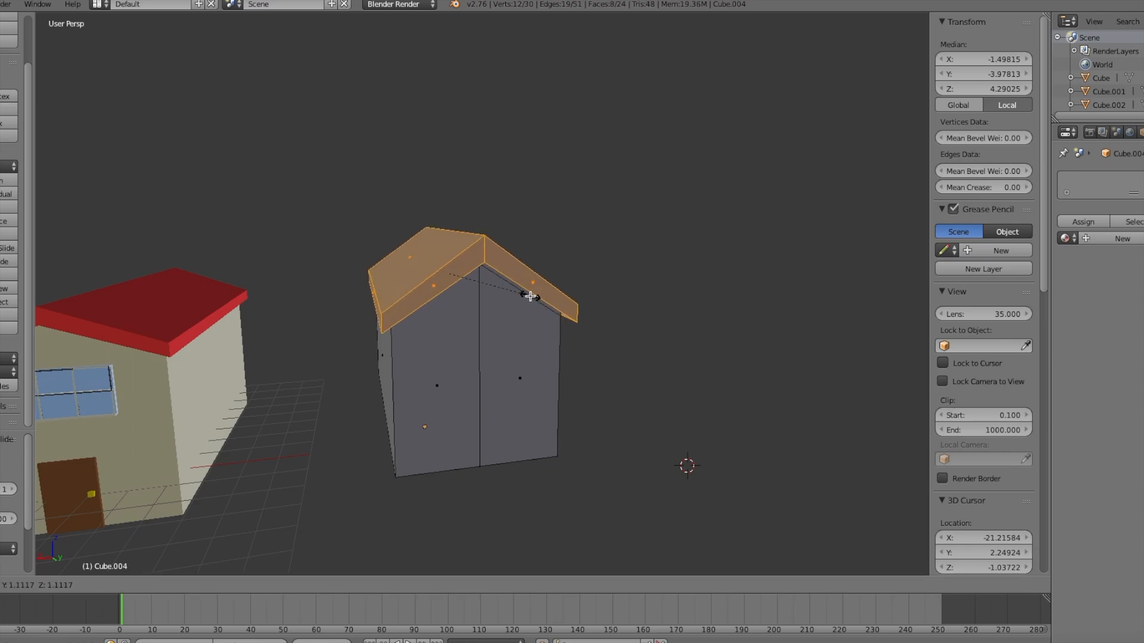
left_click(524, 295)
mouse_move(524, 294)
middle_mouse_down()
mouse_move(544, 276)
mouse_move(467, 300)
mouse_move(544, 314)
mouse_move(530, 312)
mouse_move(544, 294)
mouse_move(503, 298)
mouse_move(549, 300)
mouse_move(500, 322)
mouse_move(546, 297)
mouse_move(538, 303)
middle_mouse_up()
key("a")
scroll(501, 321, "up", 3)
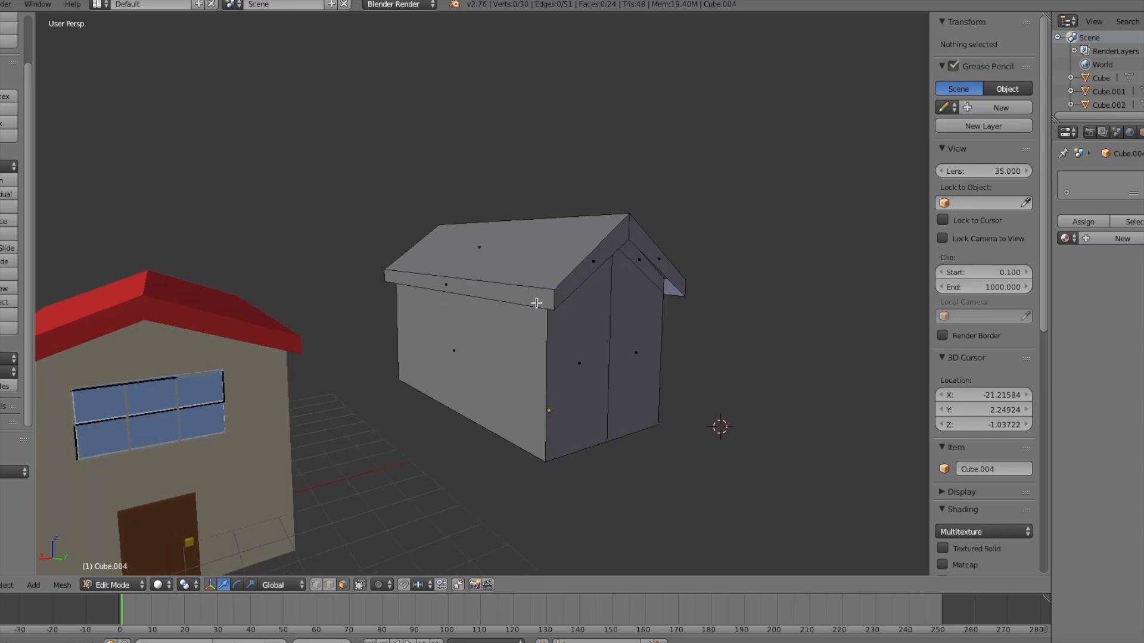
Add a vertical loop cut across the side walls and slide it toward the rear, to about Y -4.63
middle_click_drag(341, 568, 289, 401)
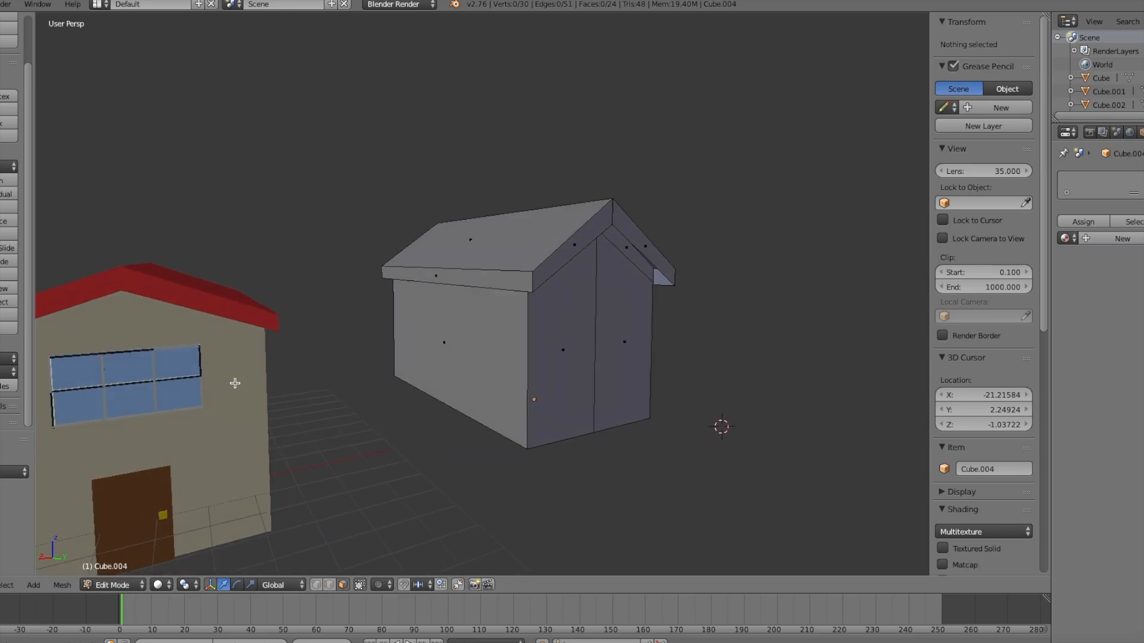
key("ctrl+r")
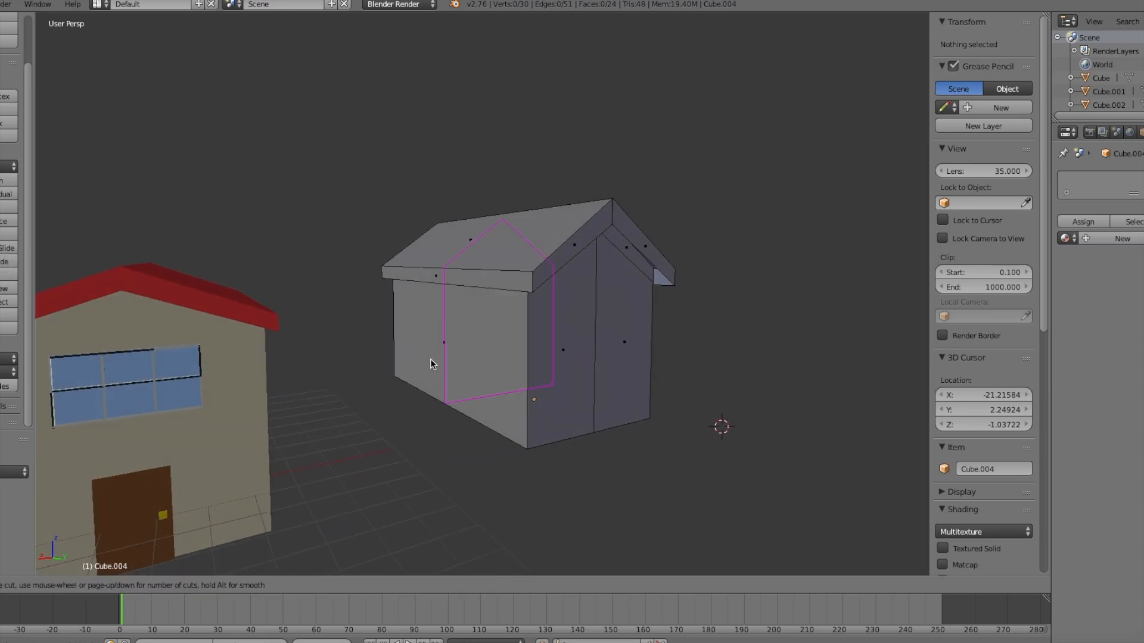
left_click(430, 359)
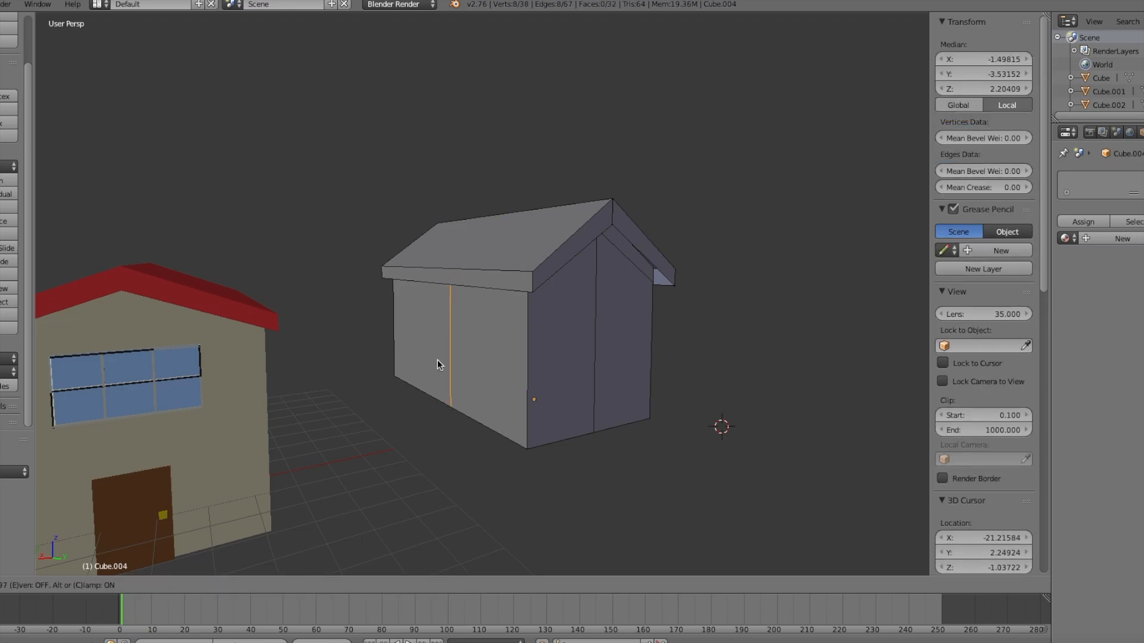
left_click(417, 362)
middle_click_drag(432, 350, 461, 370)
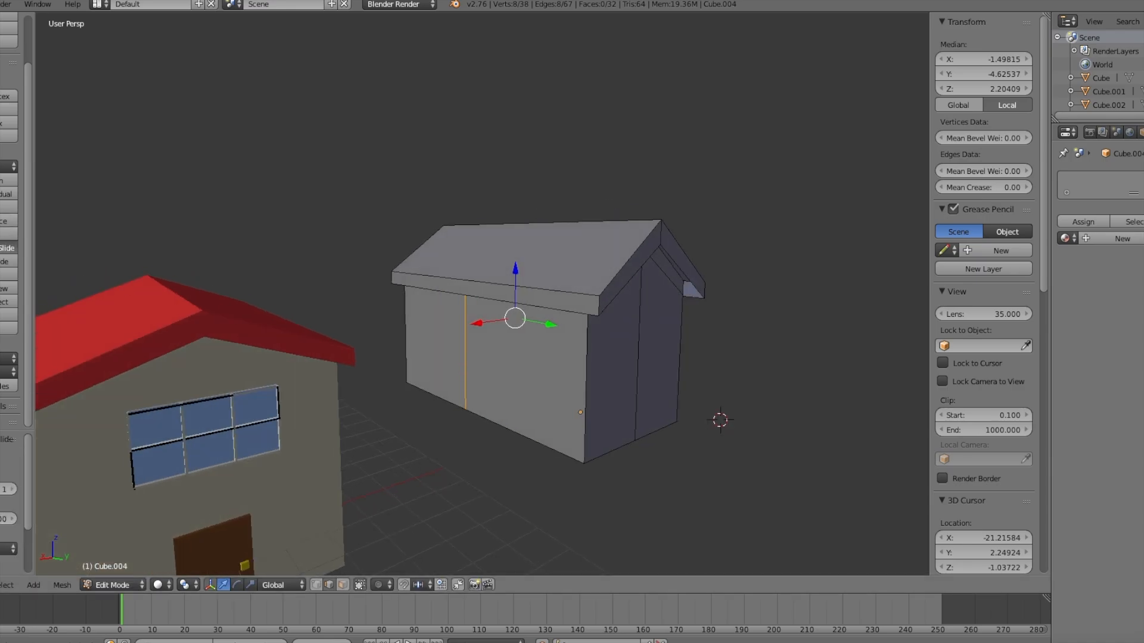
Add a second vertical loop cut close to the front gable corner and select the side wall face between the two cuts
key("ctrl+r")
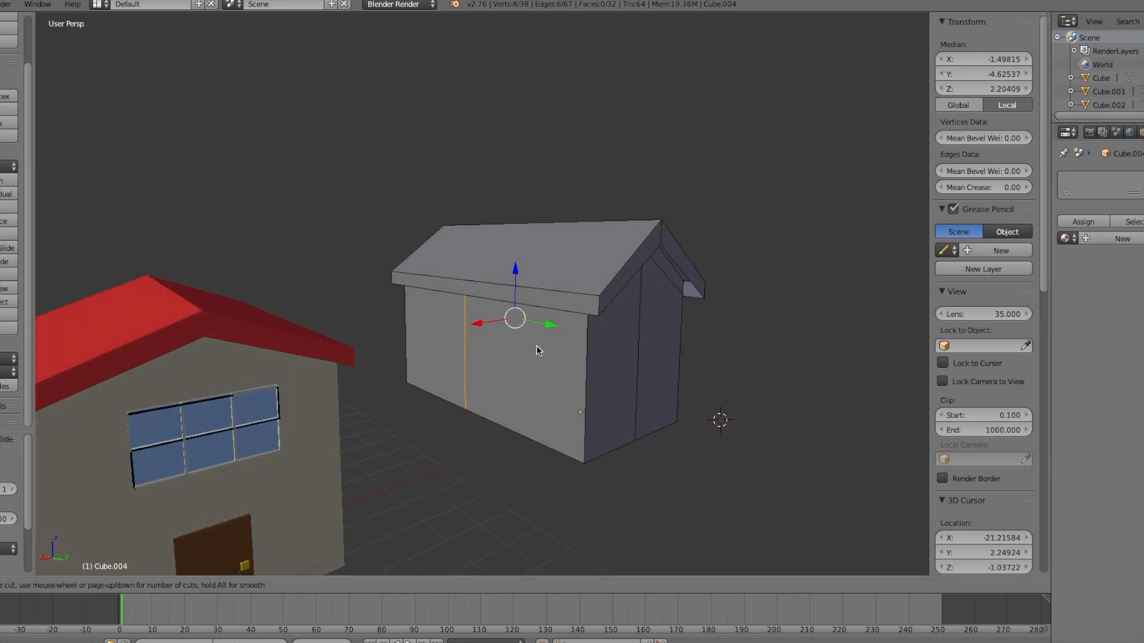
left_click(557, 421)
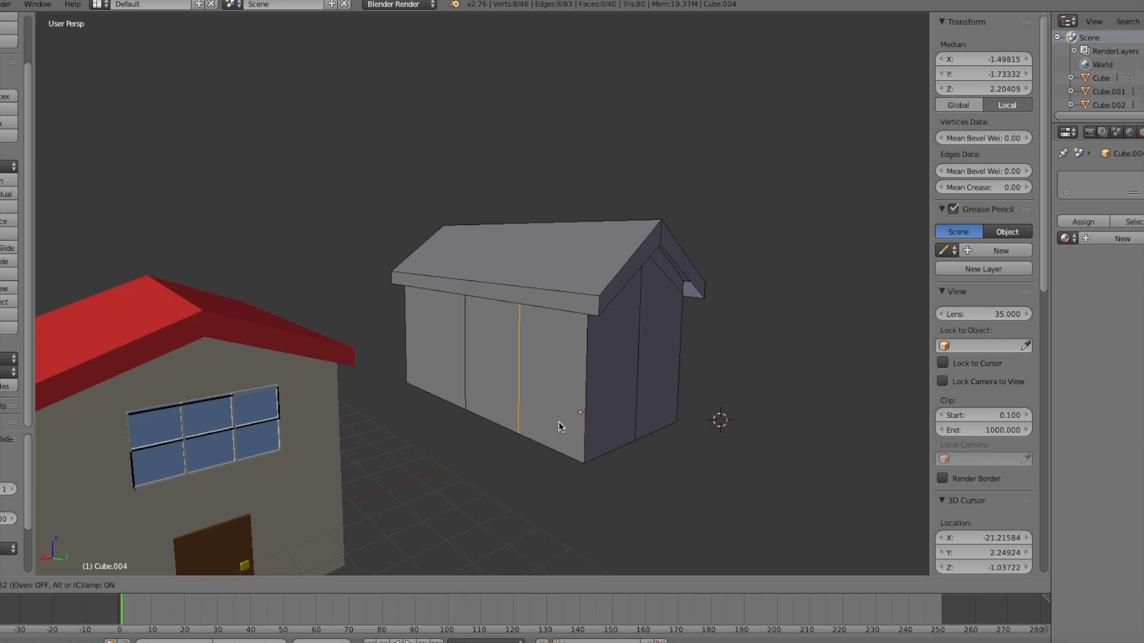
left_click(605, 429)
left_click(343, 585)
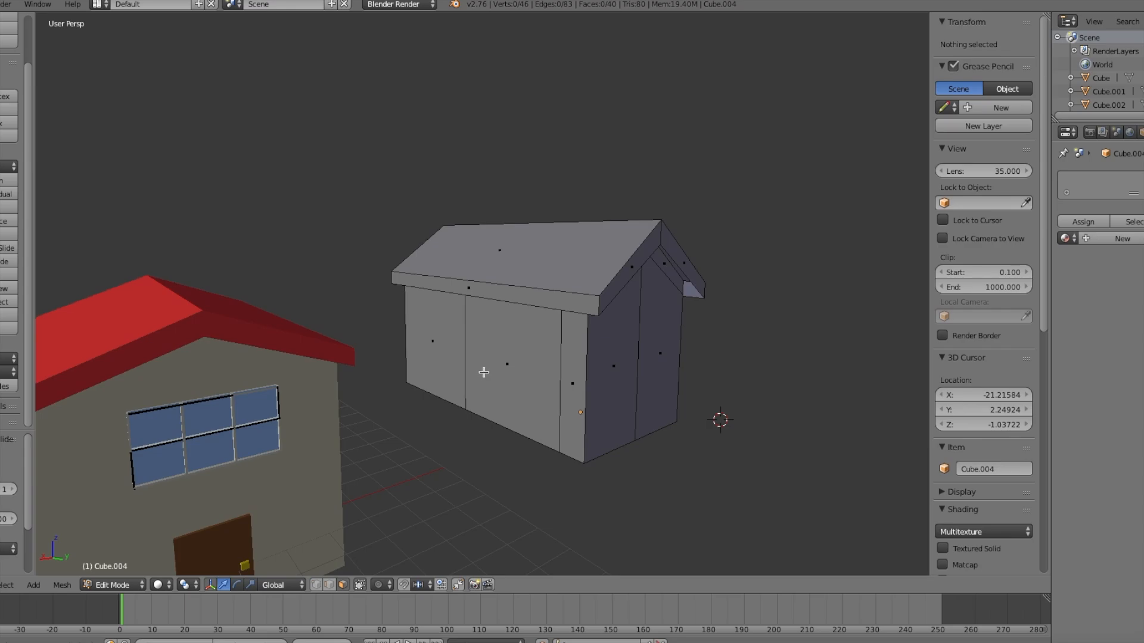
right_click(507, 348)
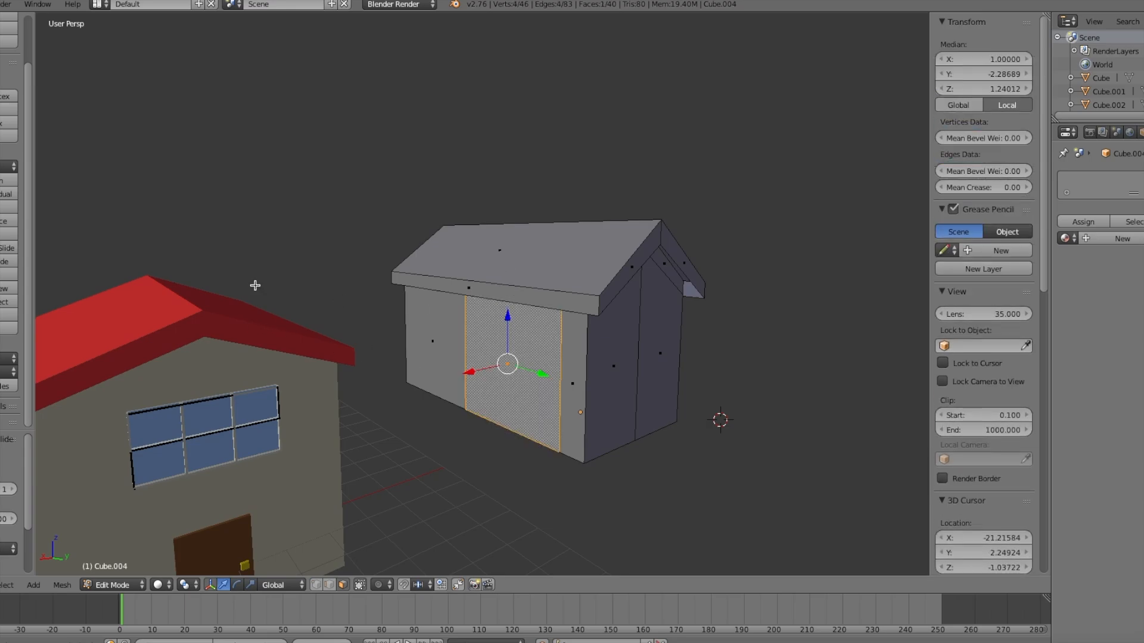
Add a horizontal loop cut around the walls just beneath the roof, at about Z 3.41, and select the middle side wall face
left_click(9, 248)
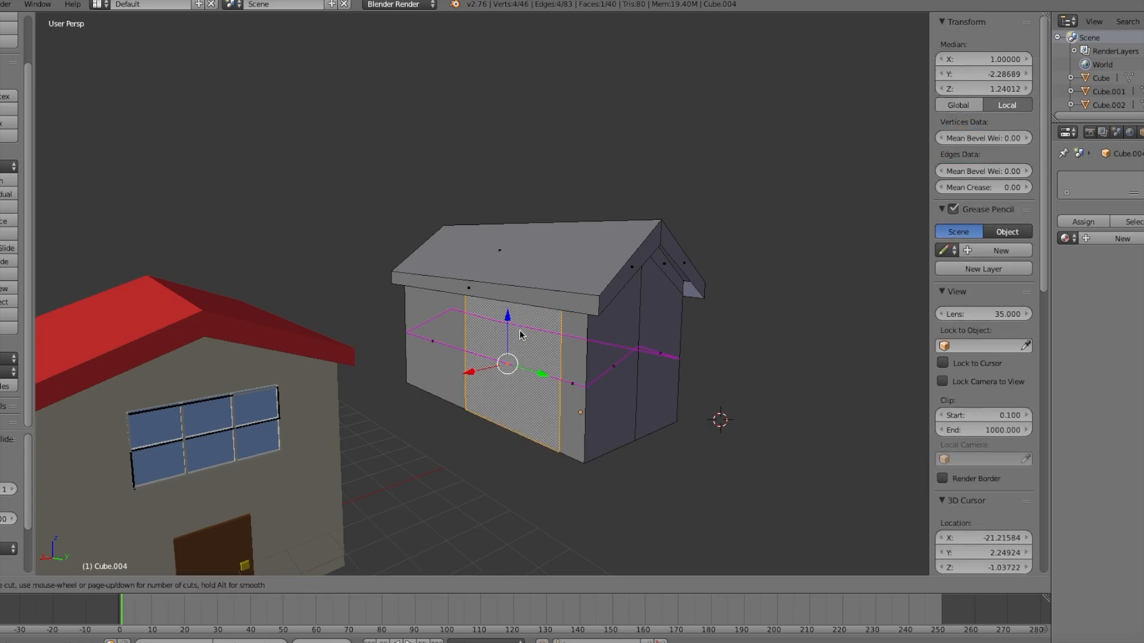
left_click(622, 372)
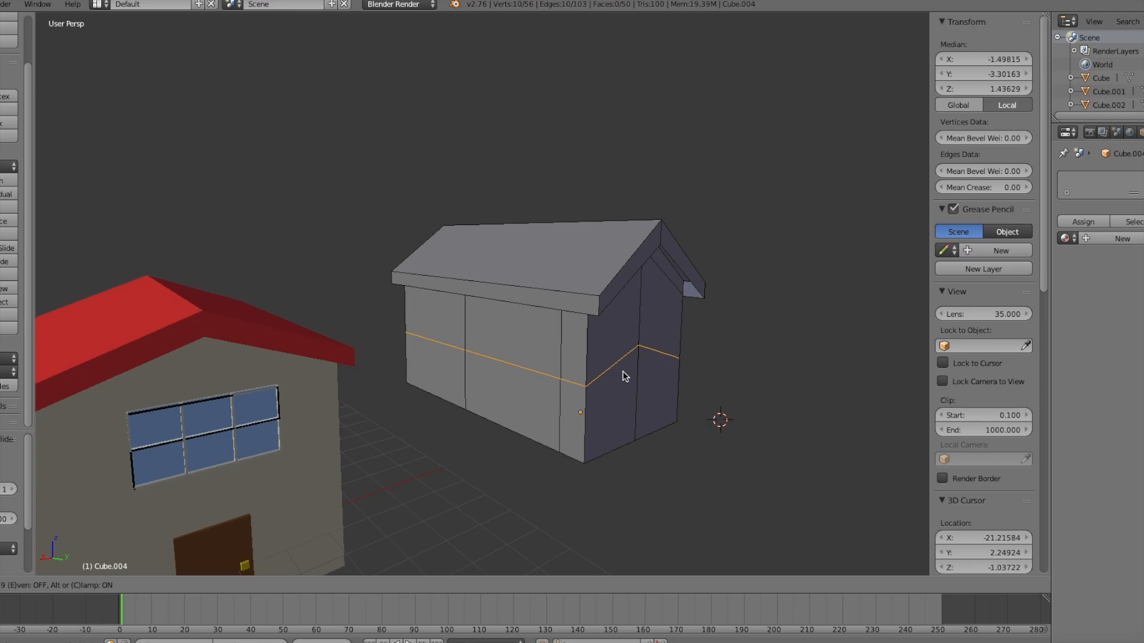
left_click(612, 295)
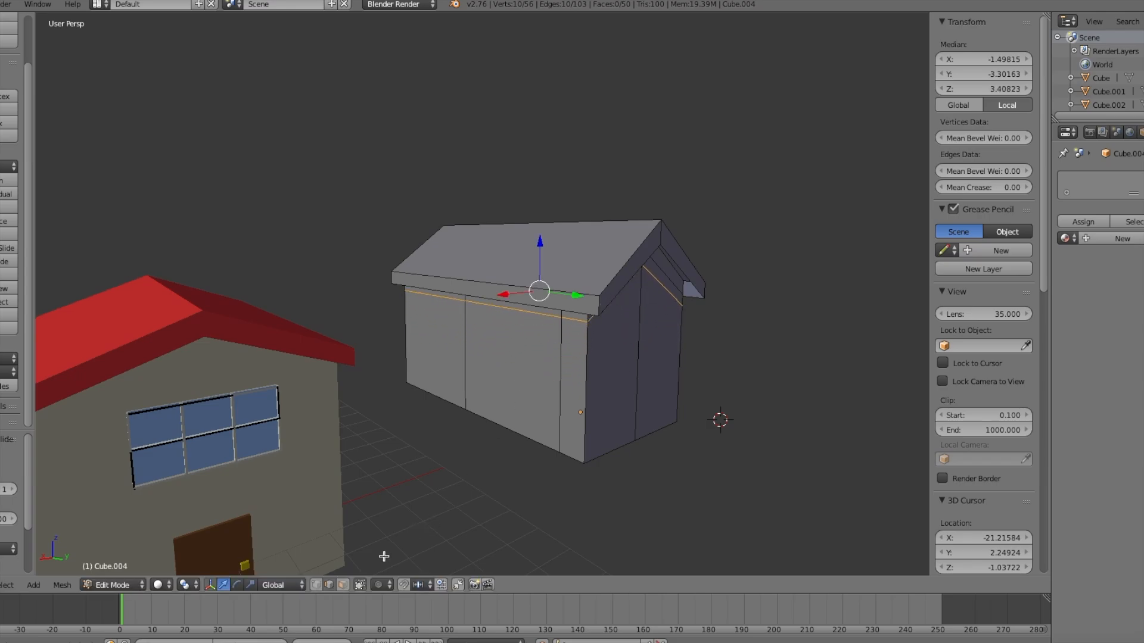
left_click(344, 586)
right_click(529, 362)
middle_click_drag(529, 363, 237, 360)
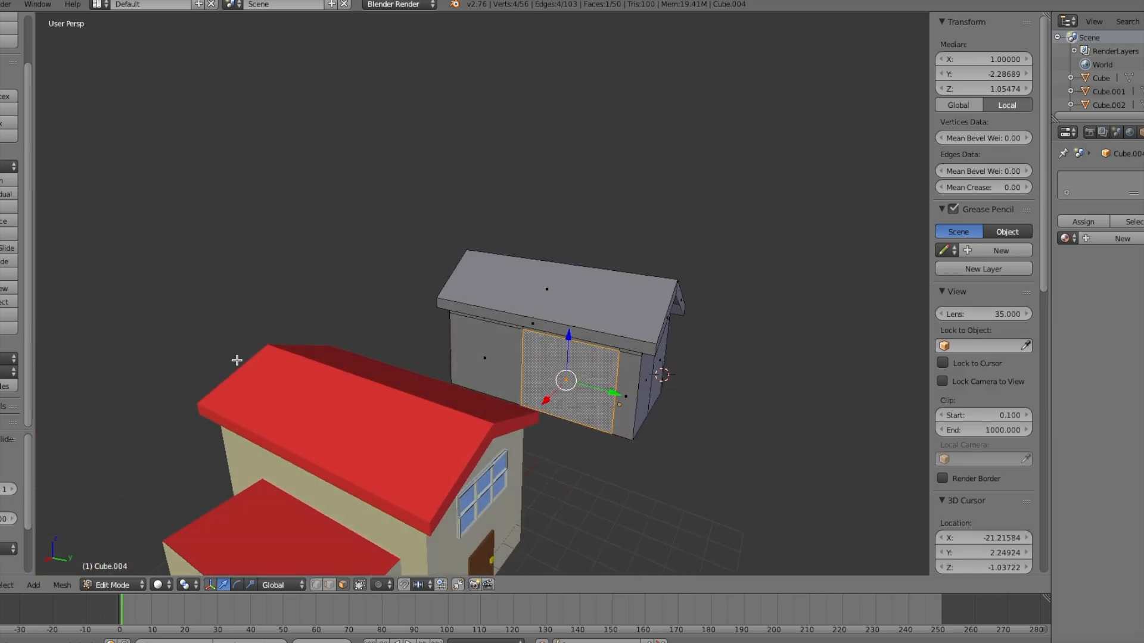
Add a vertical loop cut through the rear section of the side wall, at about Y -6.79
left_click(16, 249)
left_click(477, 352)
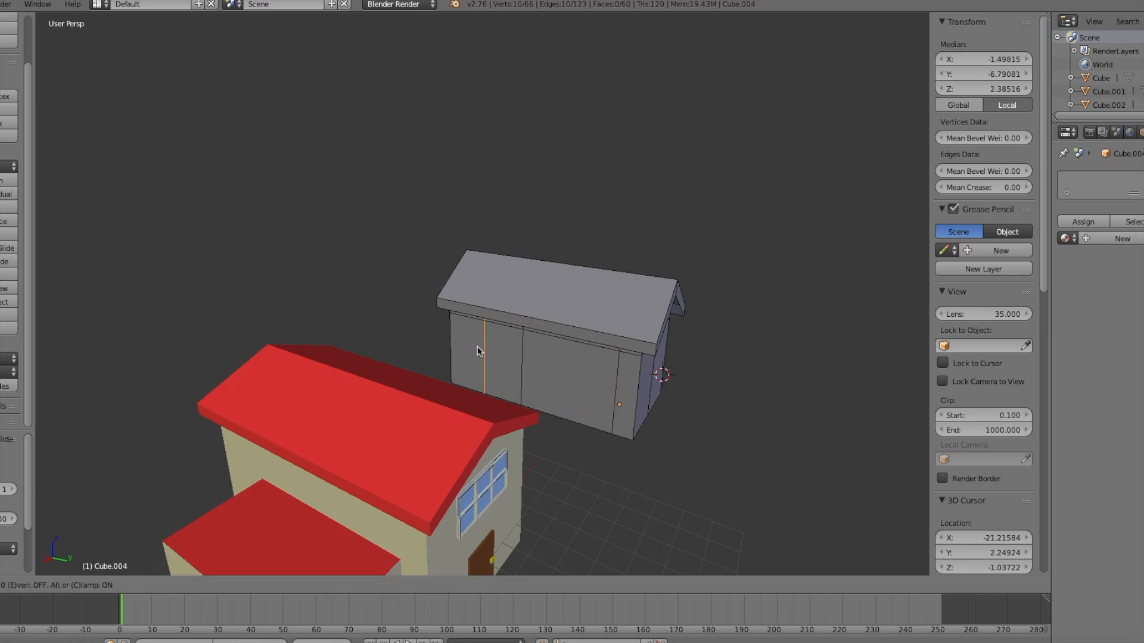
left_click(477, 351)
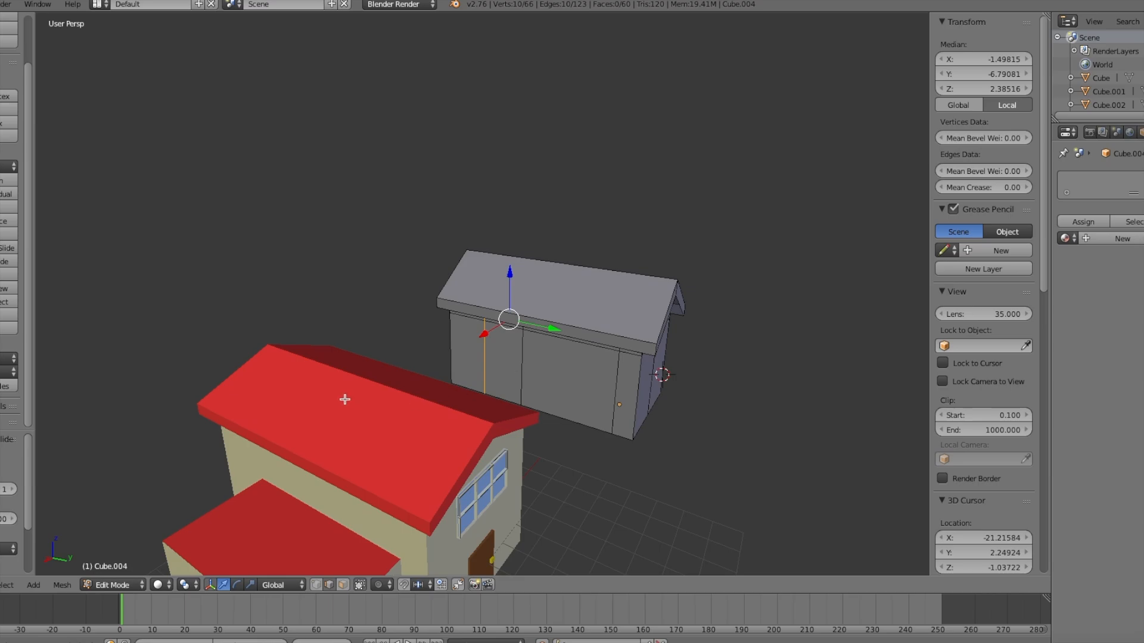
Select the two adjacent middle faces of the side wall and extrude them outward to form a side wing
left_click(342, 587)
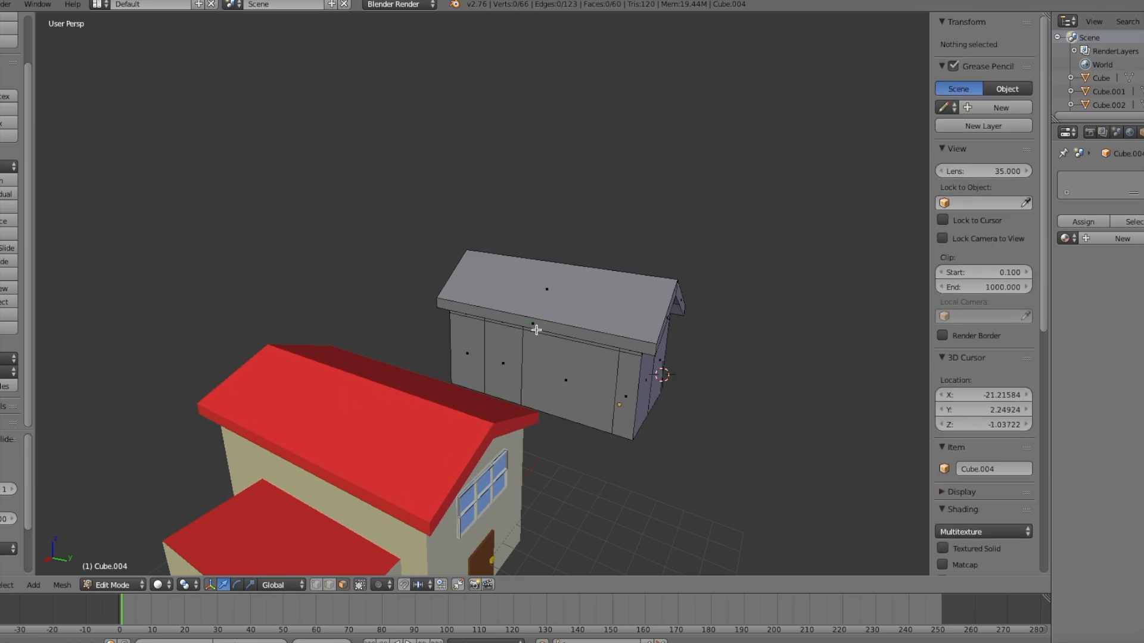
right_click(504, 365)
right_click(565, 367, "shift")
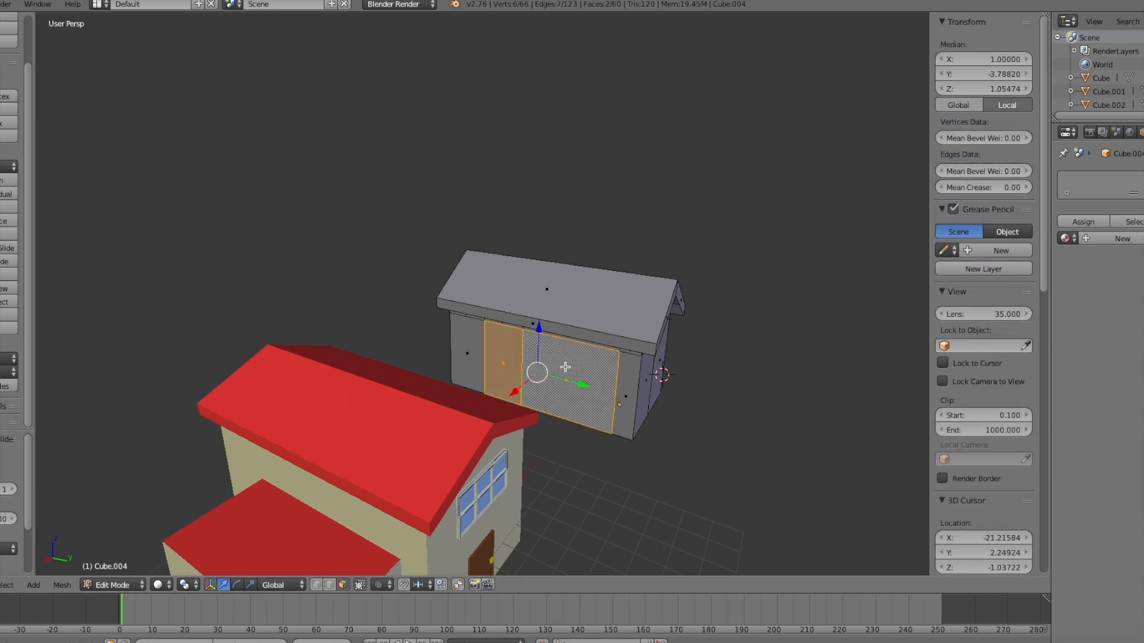
key("e")
left_click(531, 373)
middle_click_drag(531, 373, 474, 380)
Select the entire house mesh and give it a first new material
key("a")
key("a")
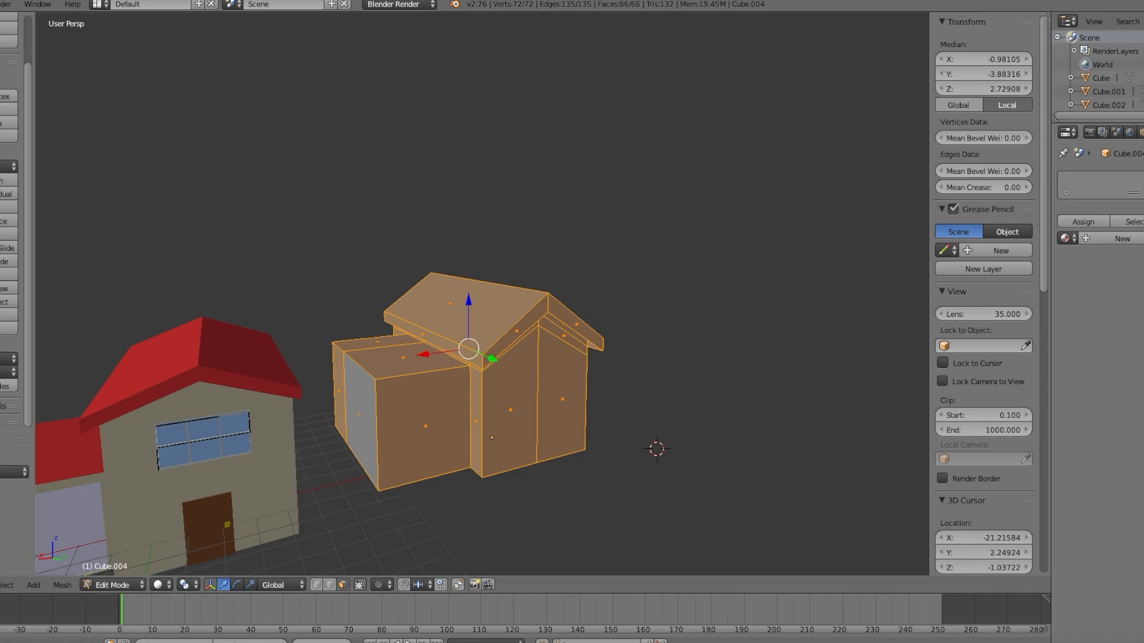
left_click(1143, 178)
left_click(1123, 238)
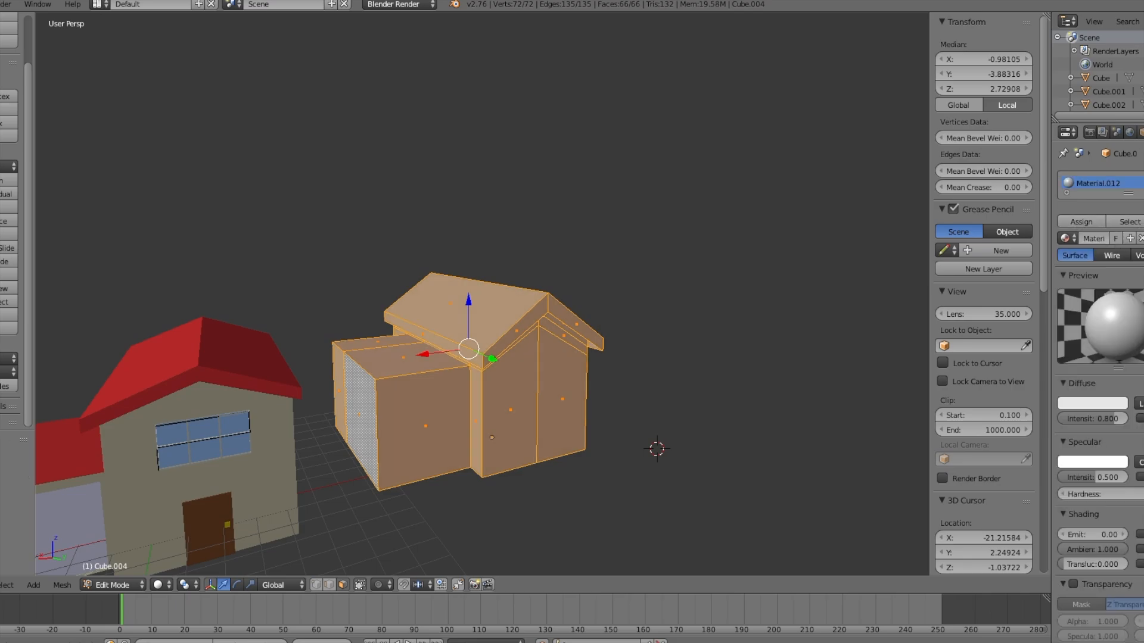
Add a second material slot with a new material and set its diffuse colour to cream, RGB 0.800, 0.773, 0.580
left_click(1141, 178)
left_click(1105, 271)
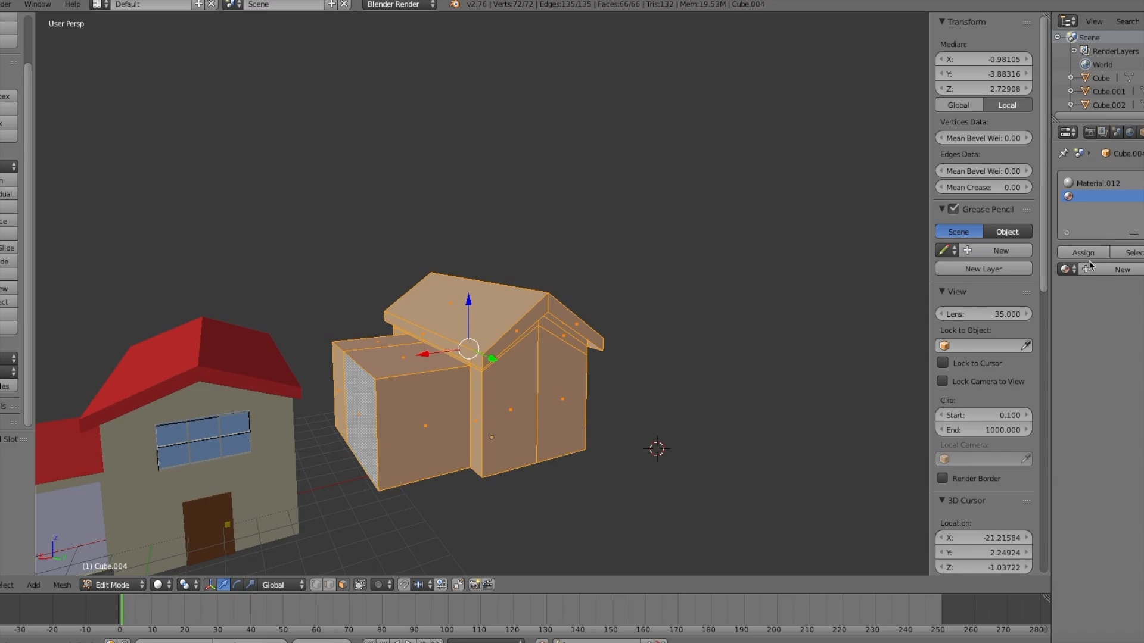
left_click(1090, 256)
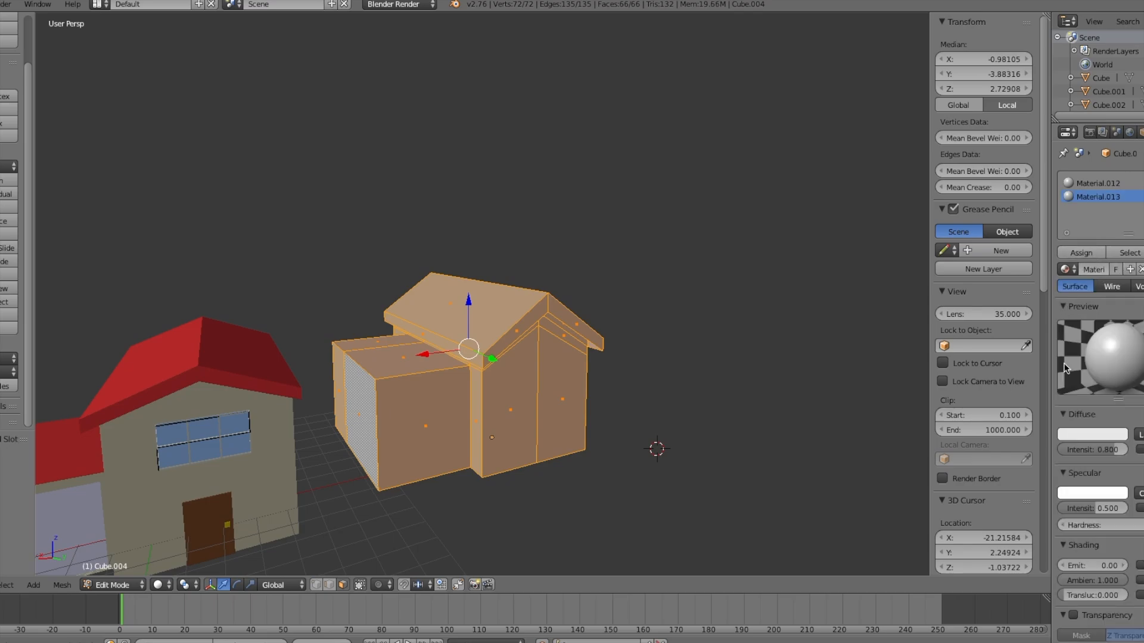
left_click(1077, 433)
left_click(1053, 304)
left_click_drag(1054, 304, 1052, 307)
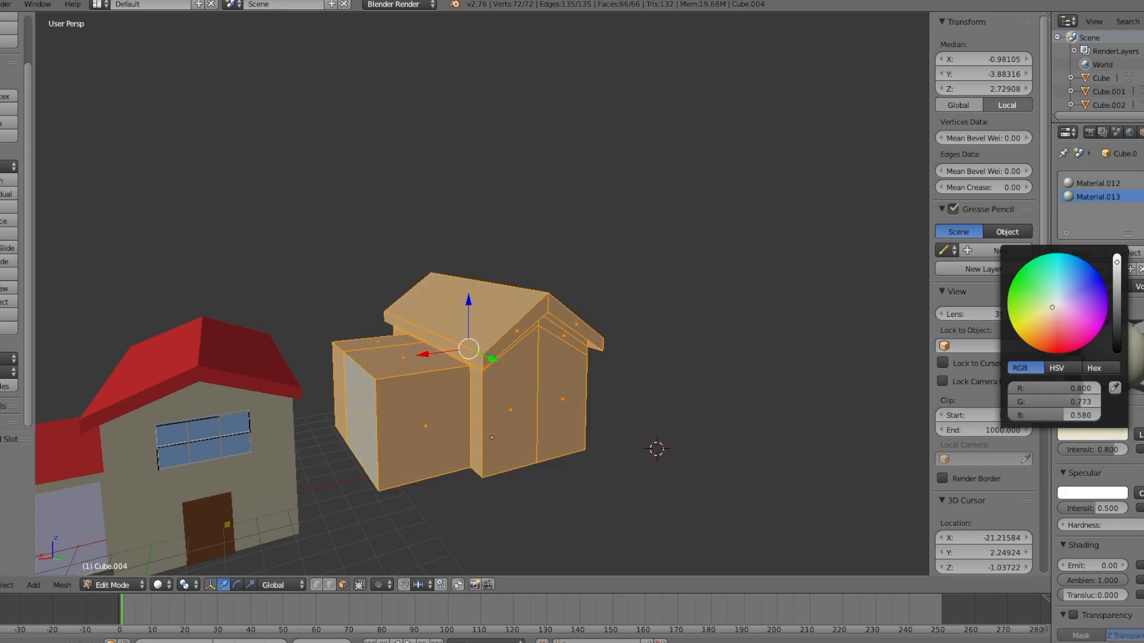
Deselect everything, select the side wing's front face and subdivide it four times into a dense grid
key("a")
mouse_move(580, 378)
middle_mouse_down()
mouse_move(599, 397)
mouse_move(579, 377)
middle_mouse_up()
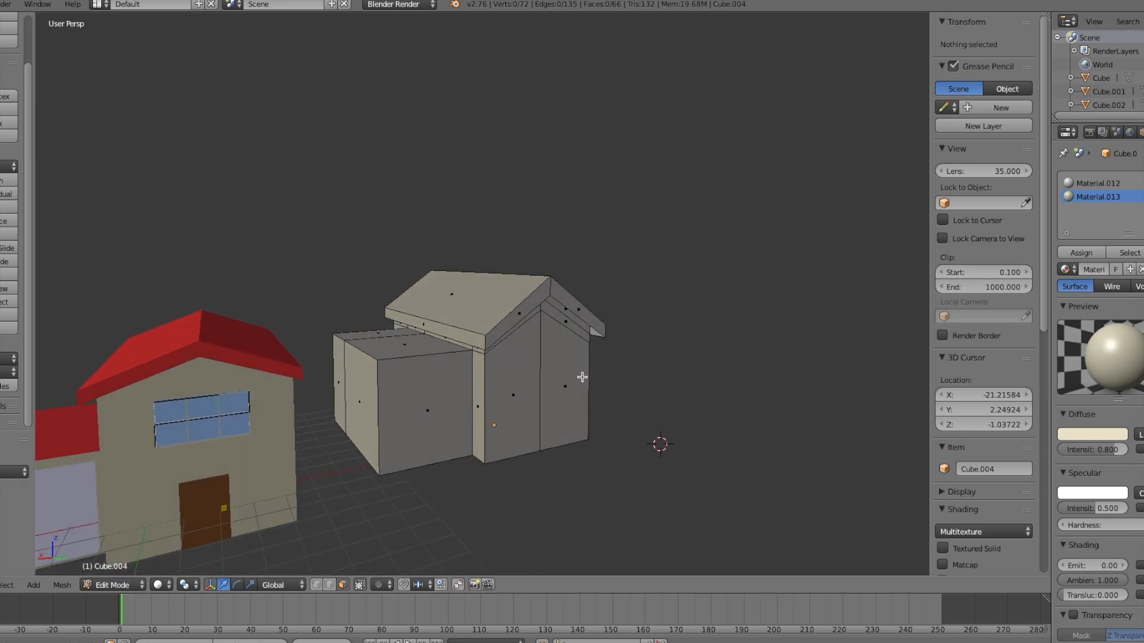
scroll(526, 355, "up", 3)
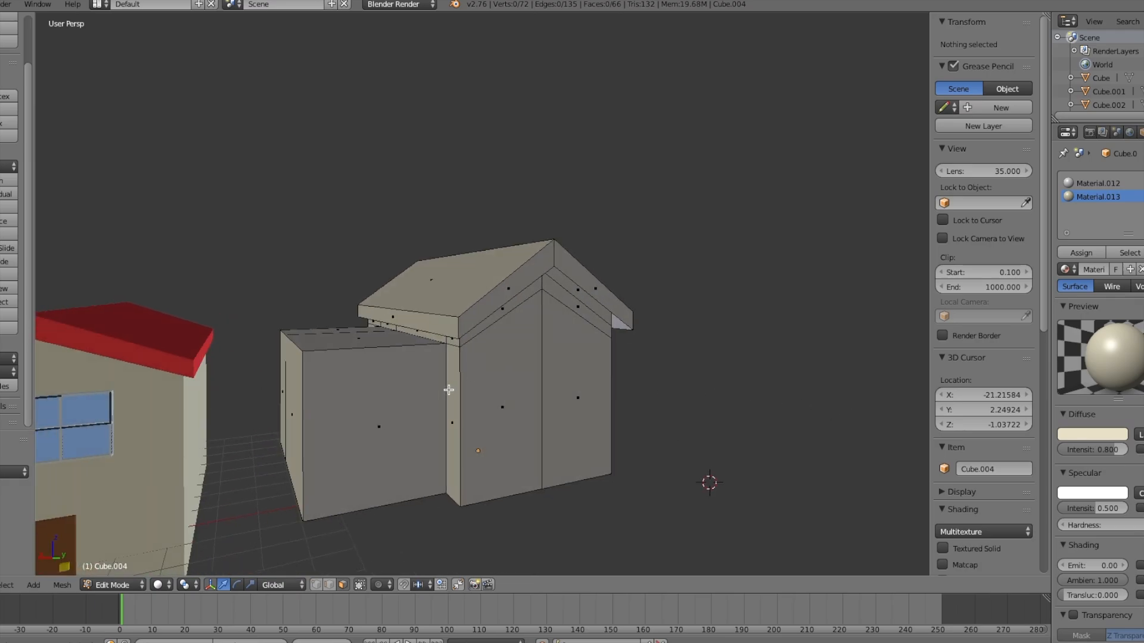
right_click(364, 415)
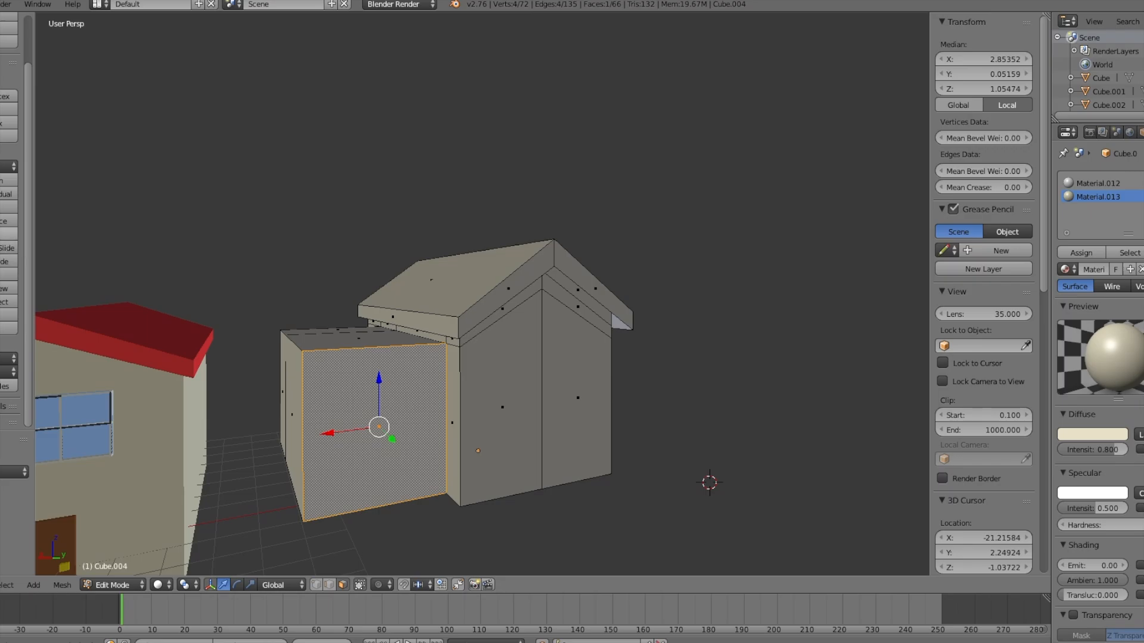
left_click(7, 234)
left_click(7, 235)
left_click(7, 234)
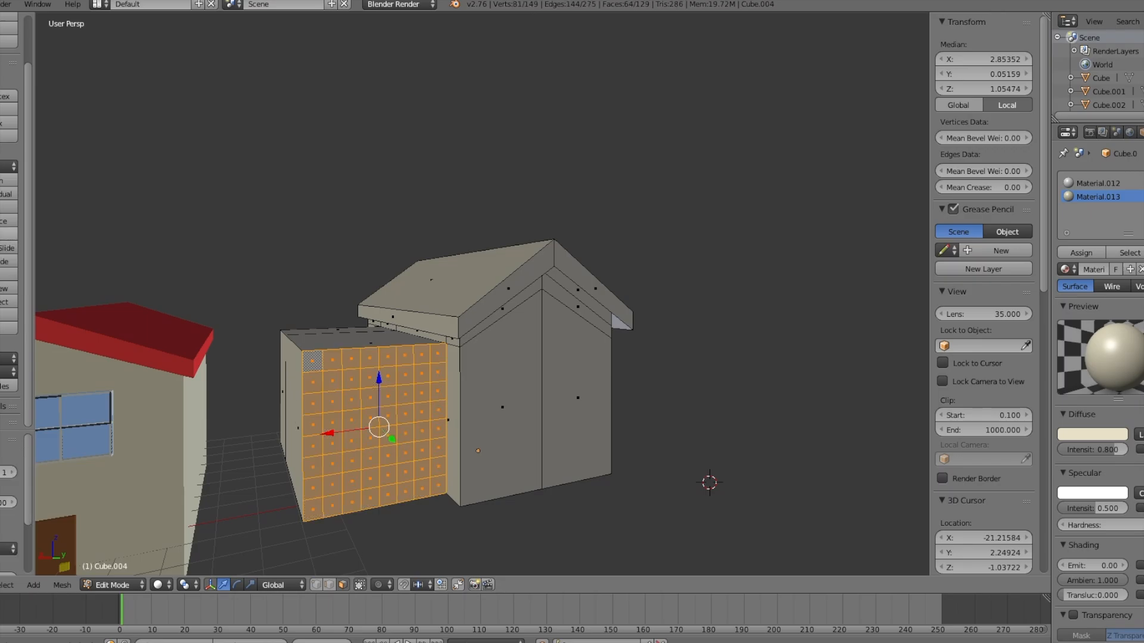
left_click(7, 235)
Circle-select the upper part of the wing front's grid, leaving a one-face border along the top and both sides
middle_click_drag(247, 392, 314, 379)
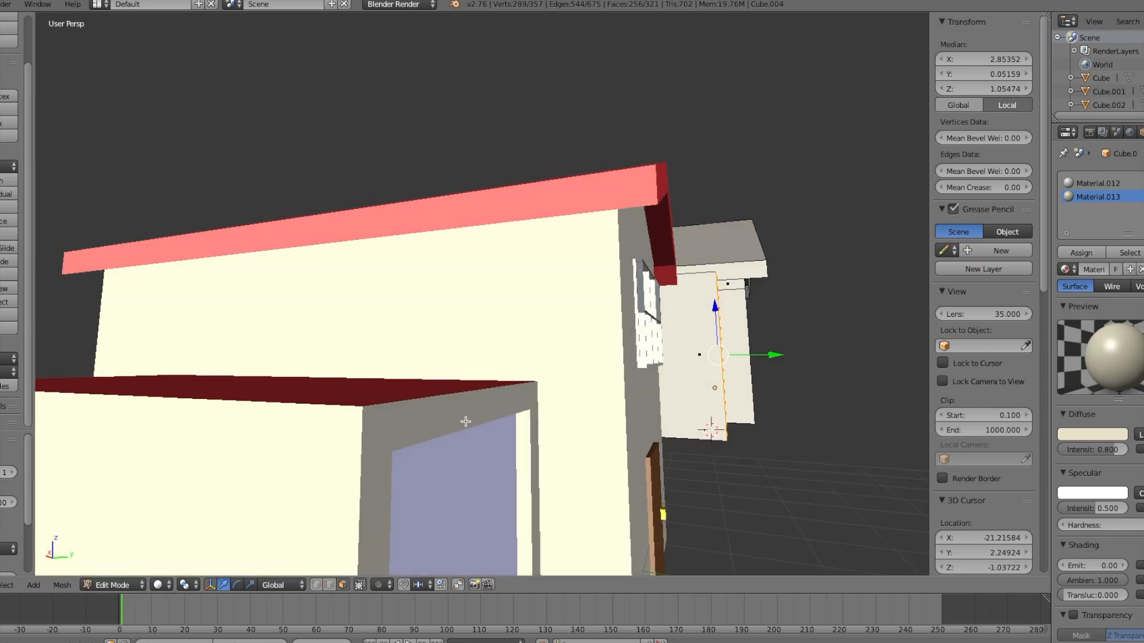
middle_click_drag(505, 431, 391, 439)
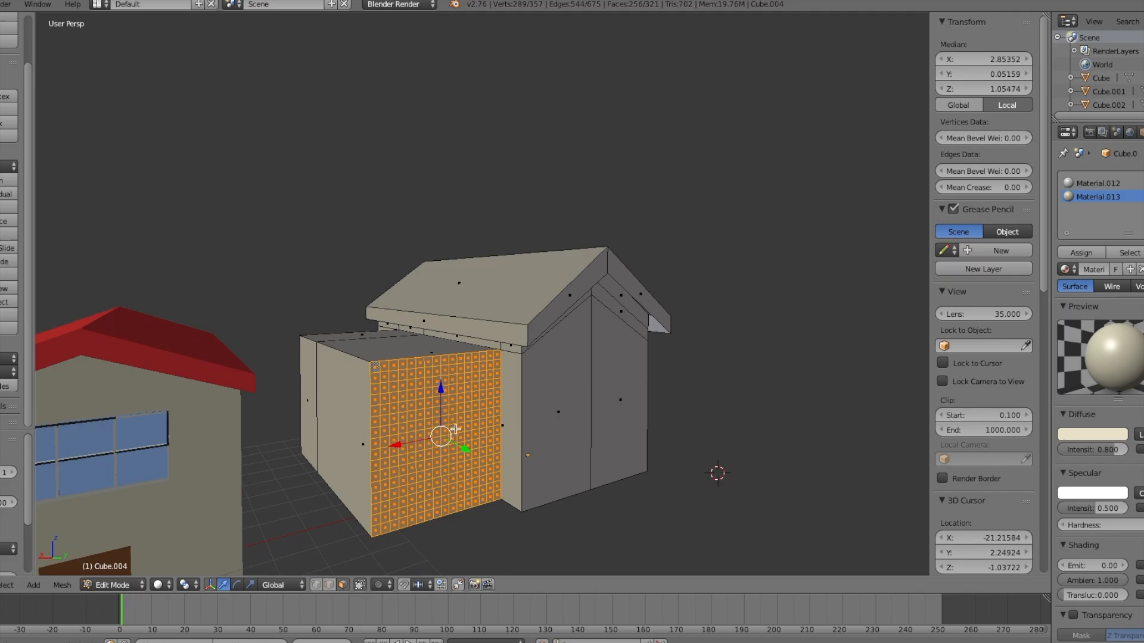
key("a")
scroll(477, 416, "up", 2)
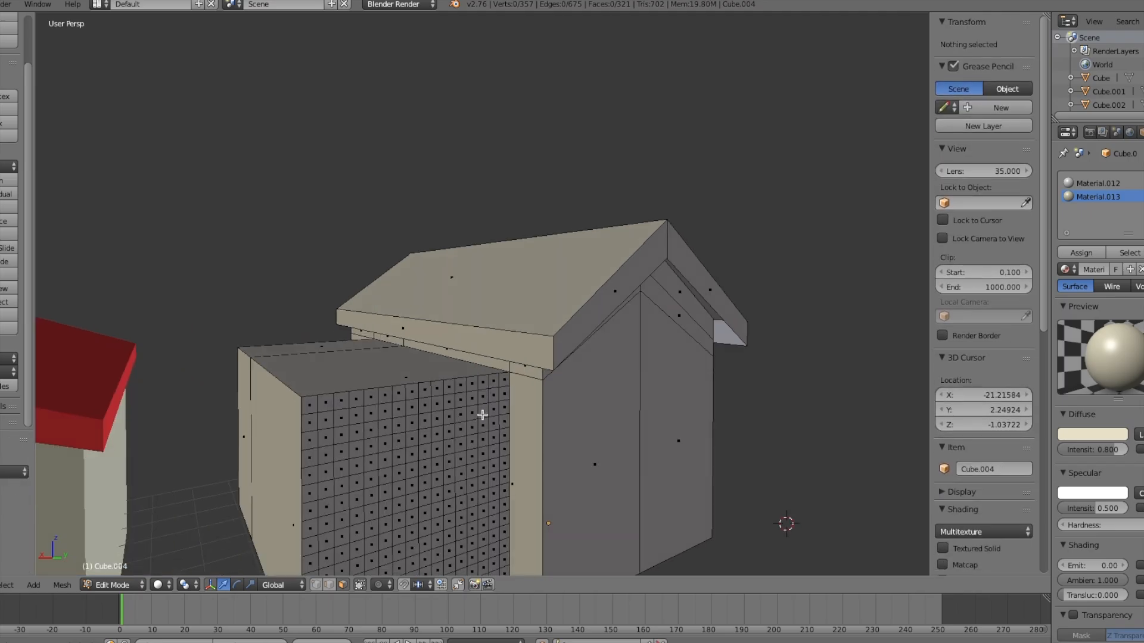
left_click_drag(489, 403, 338, 426)
key("c")
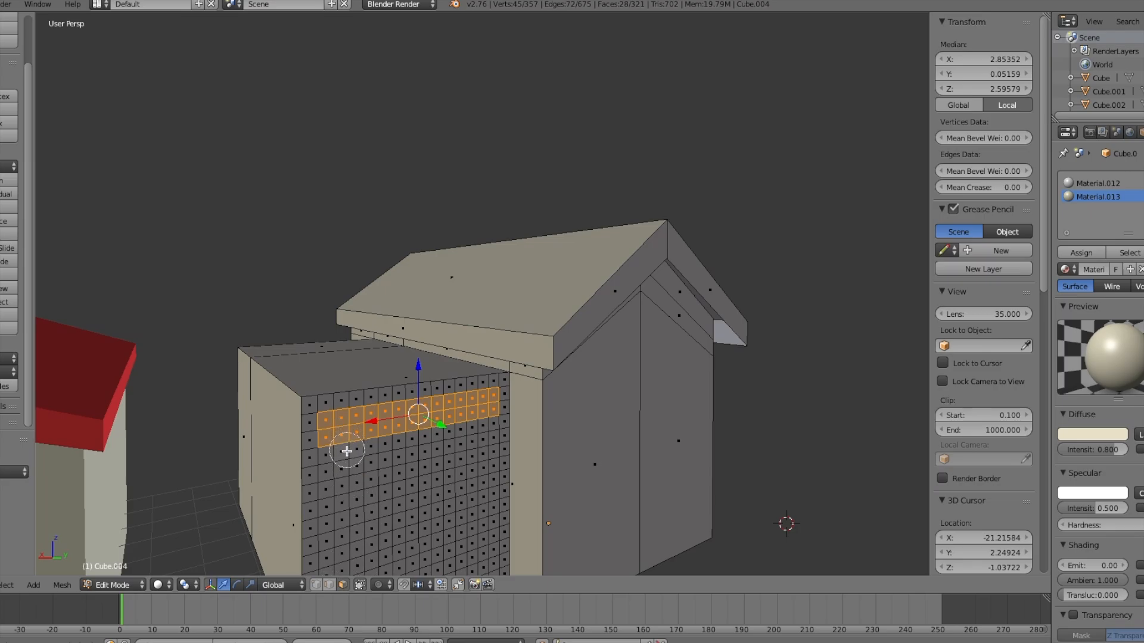
scroll(352, 456, "down", 8)
scroll(395, 473, "up", 5)
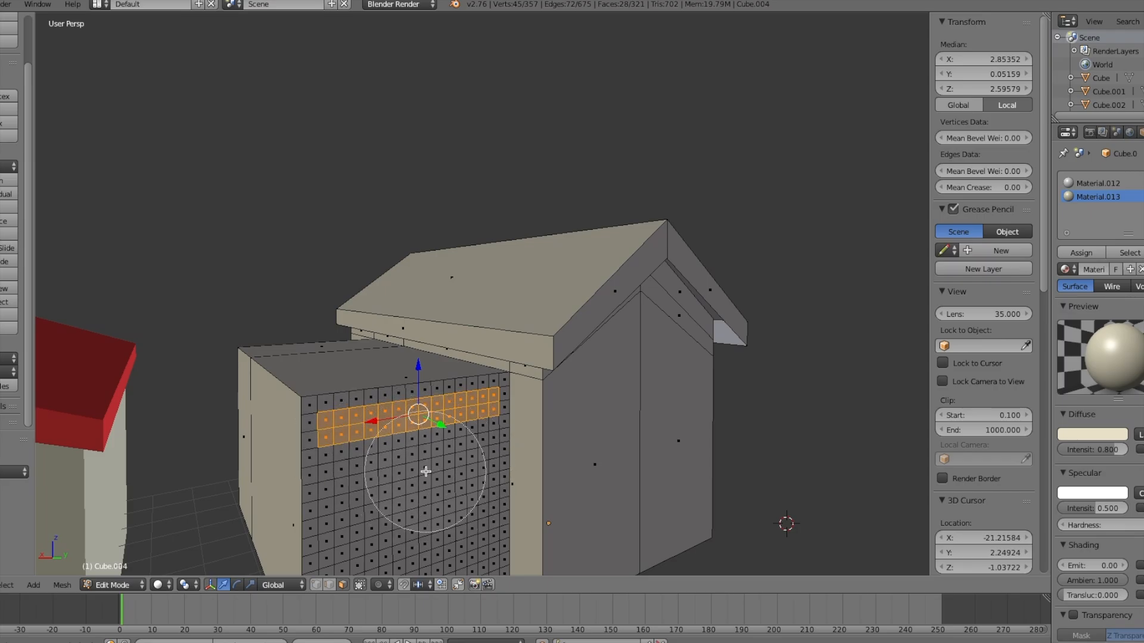
mouse_move(396, 469)
left_mouse_down()
mouse_move(370, 504)
mouse_move(432, 453)
mouse_move(456, 444)
mouse_move(457, 462)
mouse_move(464, 451)
mouse_move(459, 500)
mouse_move(447, 476)
mouse_move(420, 490)
left_mouse_up()
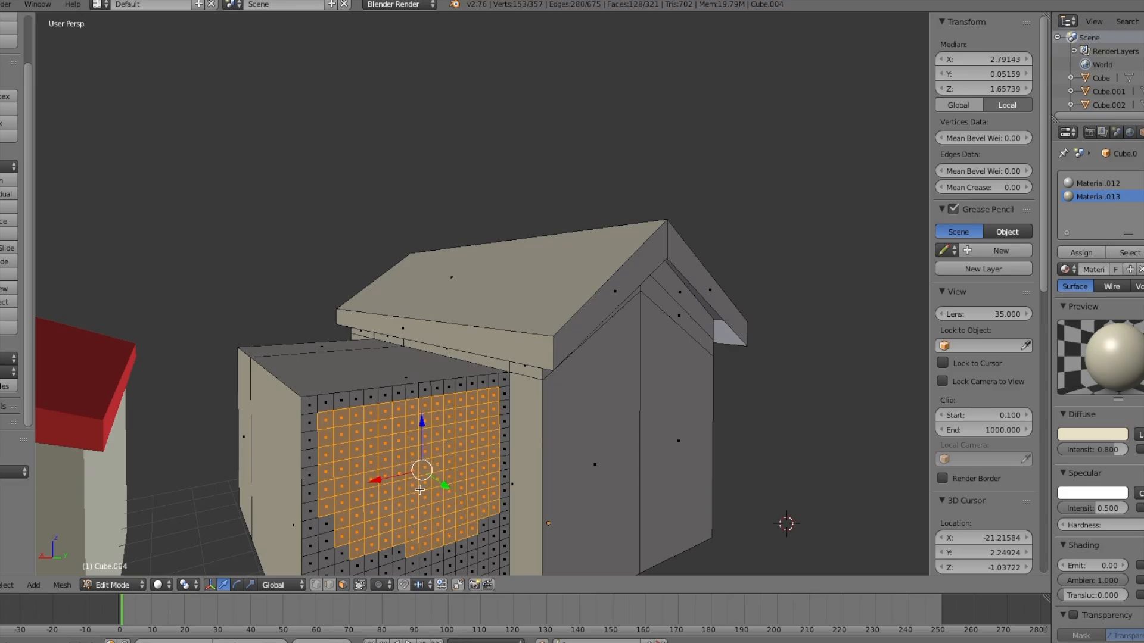
Extend the selection down to the wing's bottom edge, keeping the one-face side borders, and extrude it inward about 0.22 as a recessed garage door
scroll(421, 490, "down", 3)
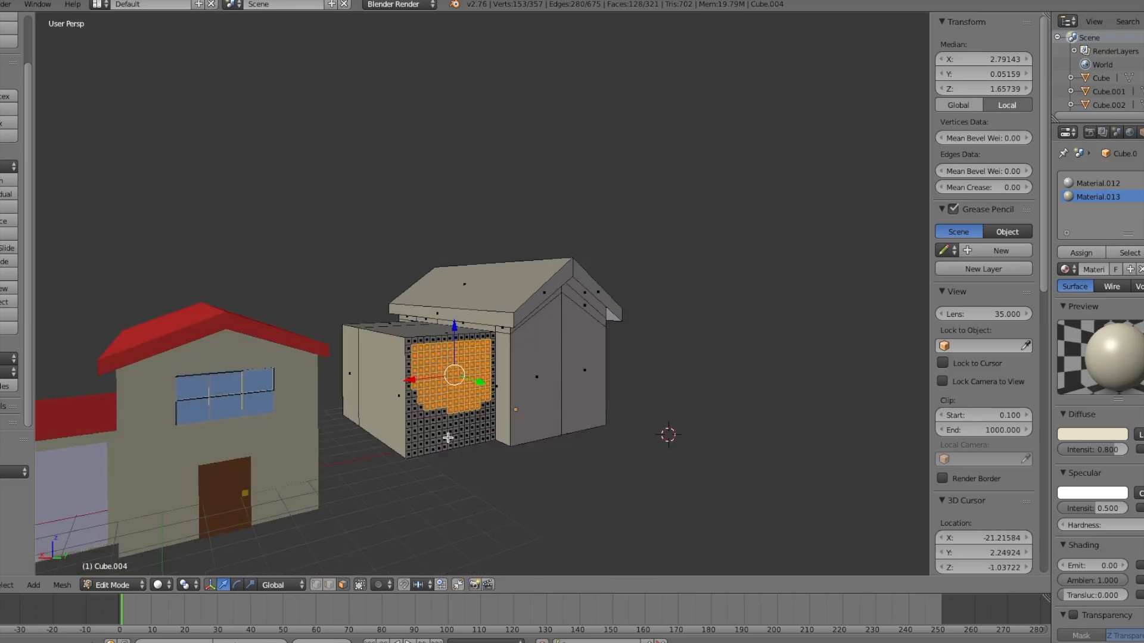
scroll(440, 441, "up", 3)
key("c")
mouse_move(429, 447)
left_mouse_down()
mouse_move(437, 471)
mouse_move(427, 457)
left_mouse_up()
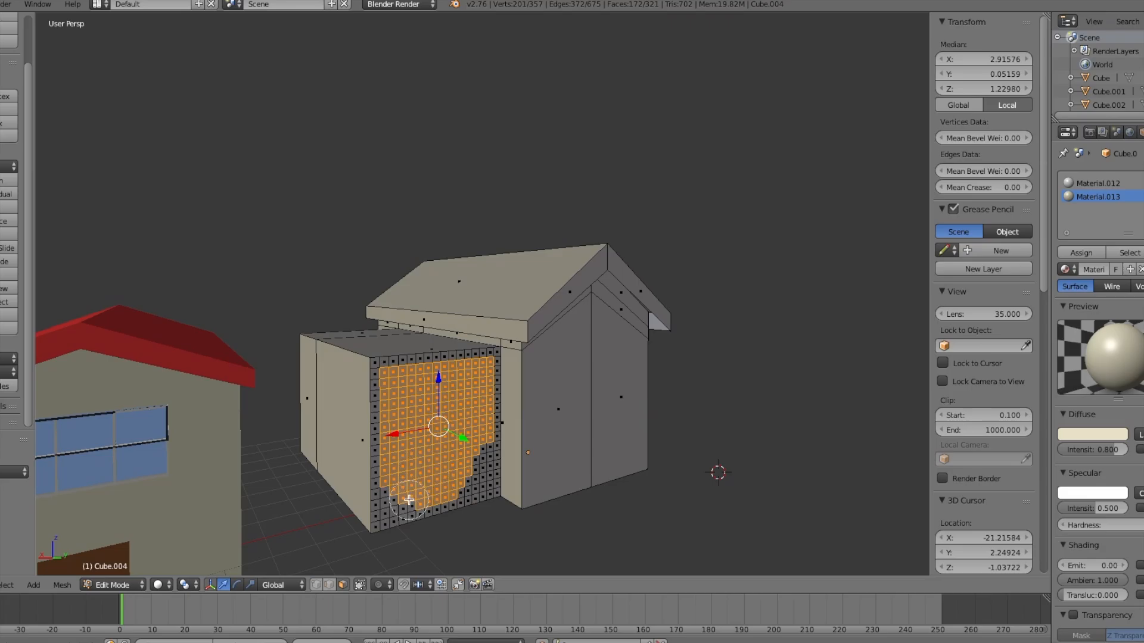
mouse_move(408, 503)
left_mouse_down()
mouse_move(477, 483)
mouse_move(470, 462)
left_mouse_up()
right_click(466, 470)
middle_click_drag(459, 470, 467, 469)
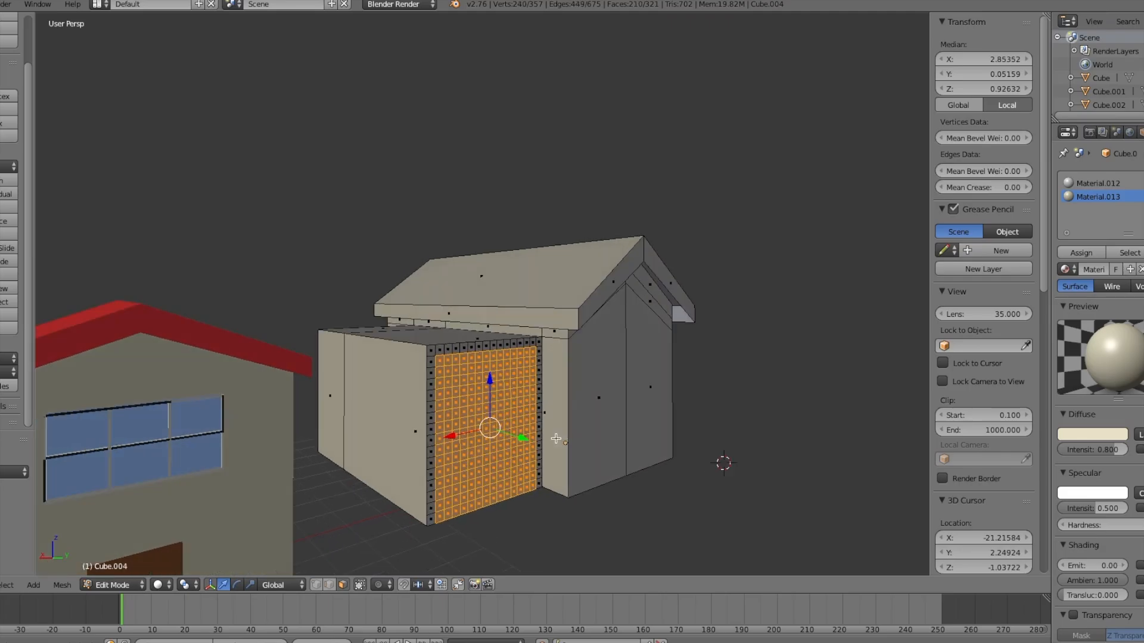
key("e")
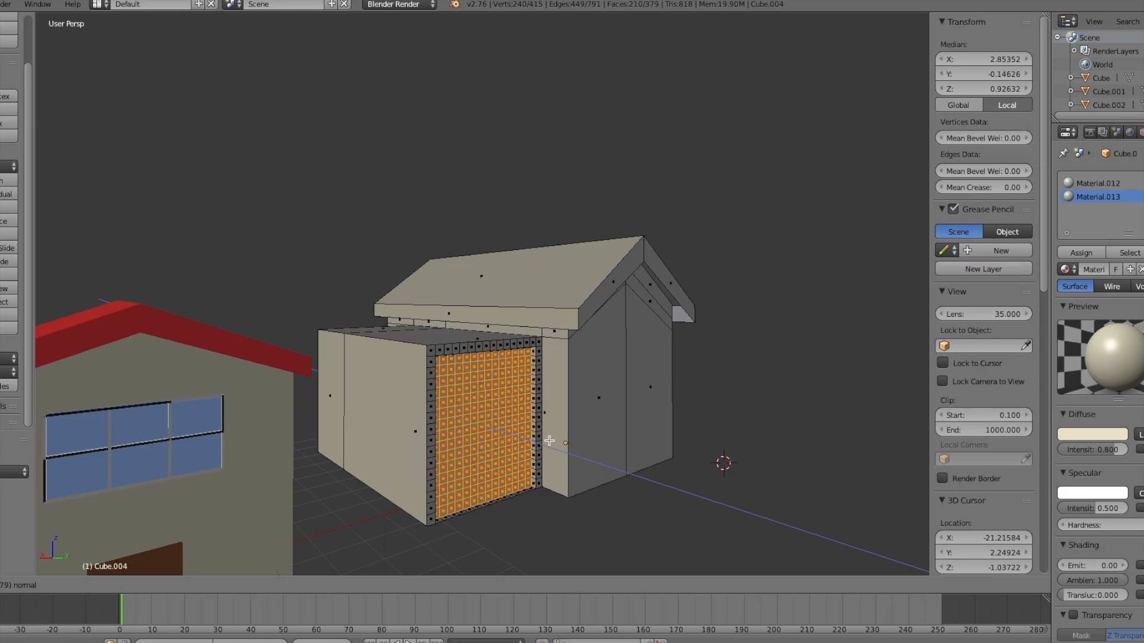
left_click(549, 441)
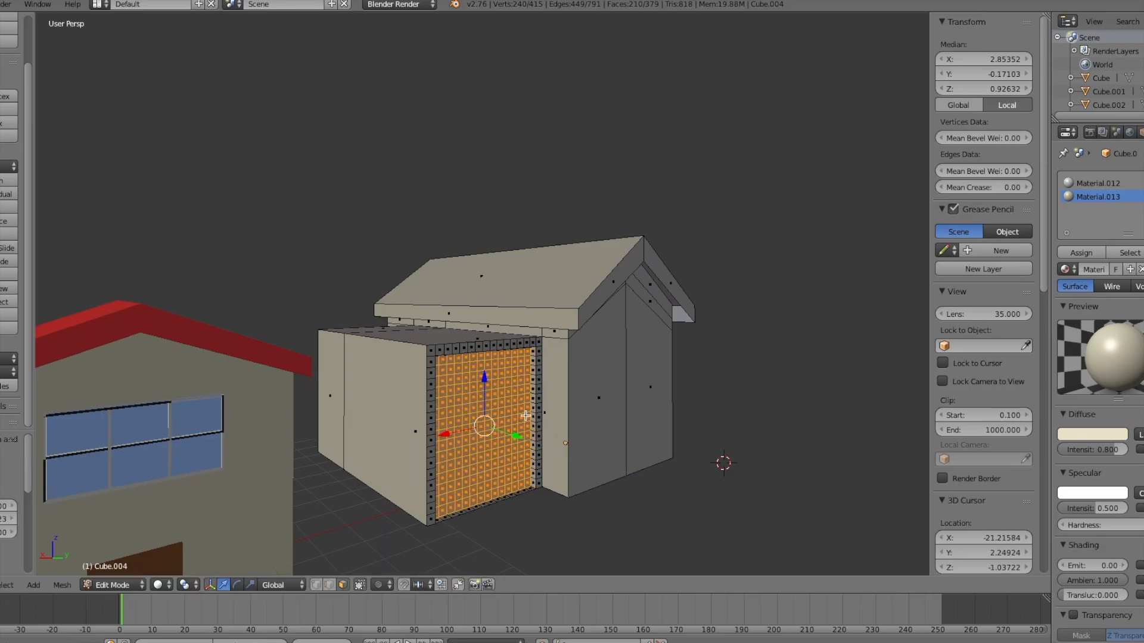
Add a third material slot with a new white material at diffuse intensity 1.000, assign it to the recessed door faces, and clear the selection
left_click(1067, 233)
left_click(1096, 269)
left_click(1100, 435)
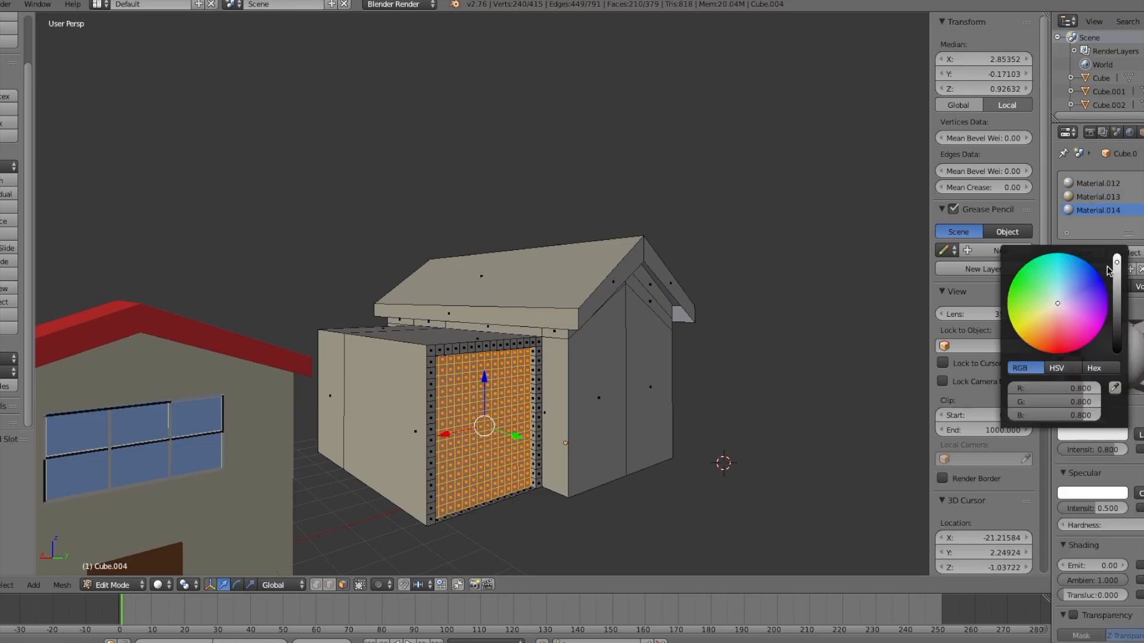
left_click_drag(1119, 455, 1127, 455)
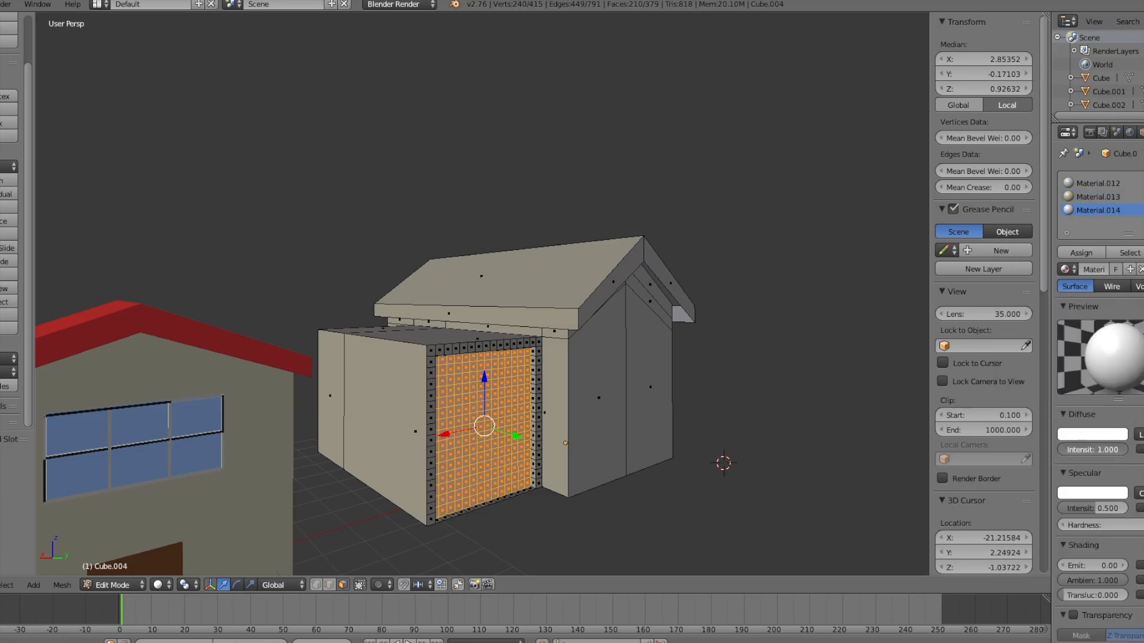
key("a")
mouse_move(739, 409)
middle_mouse_down()
mouse_move(704, 418)
mouse_move(717, 413)
middle_mouse_up()
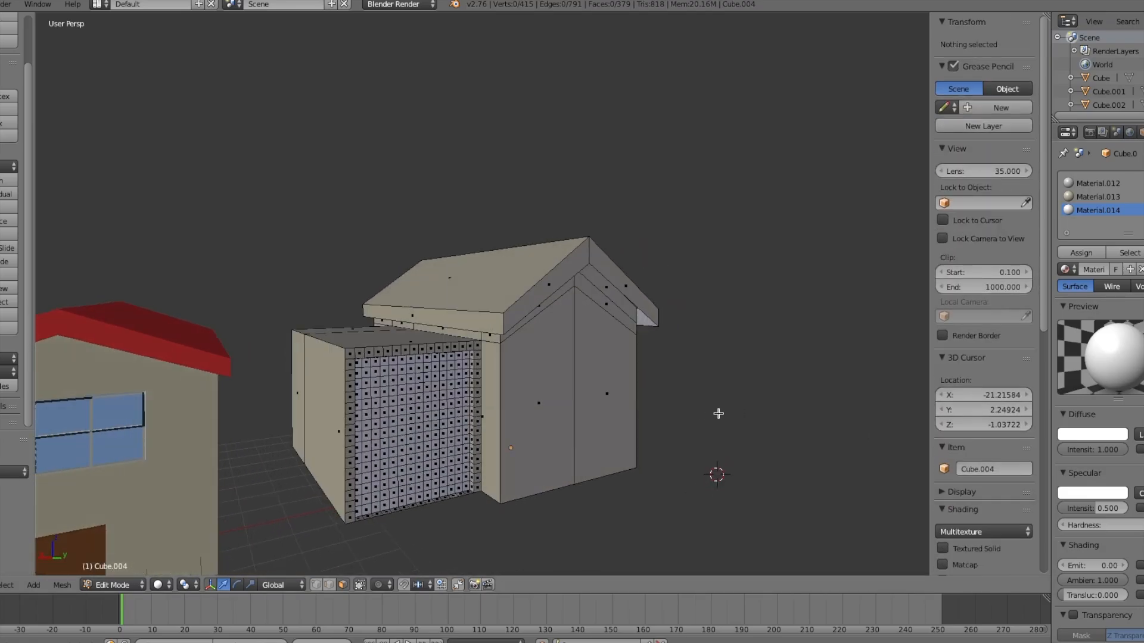
Try to extrude the bottom reveal face at the garage doorway's inner corner outward along the Y axis
scroll(718, 413, "down", 3)
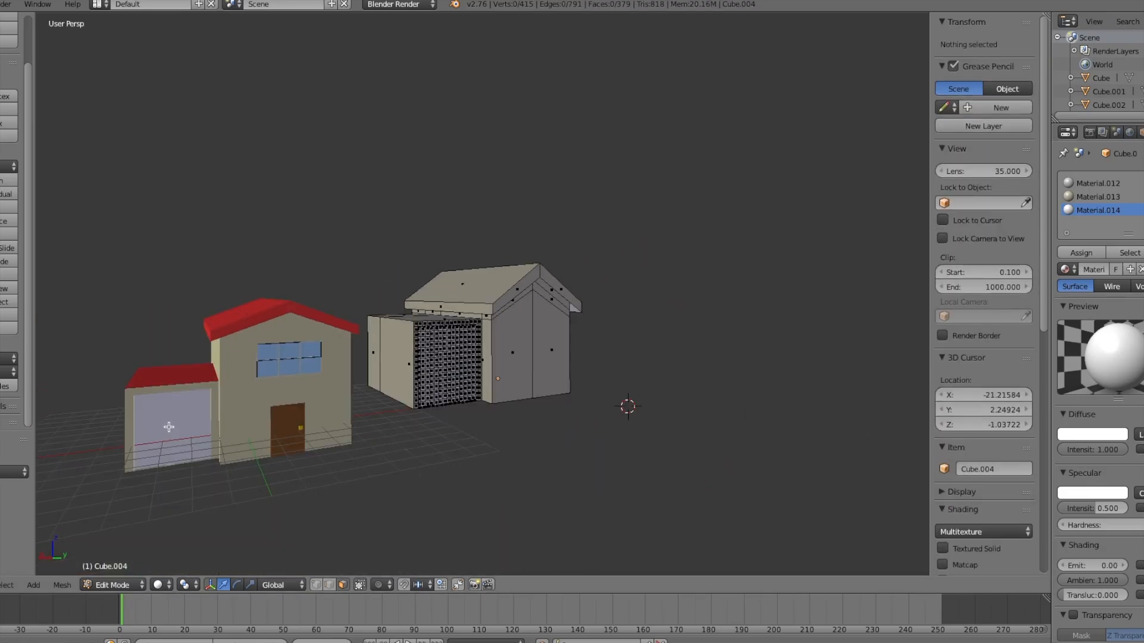
scroll(323, 428, "up", 3)
middle_click_drag(385, 425, 393, 430)
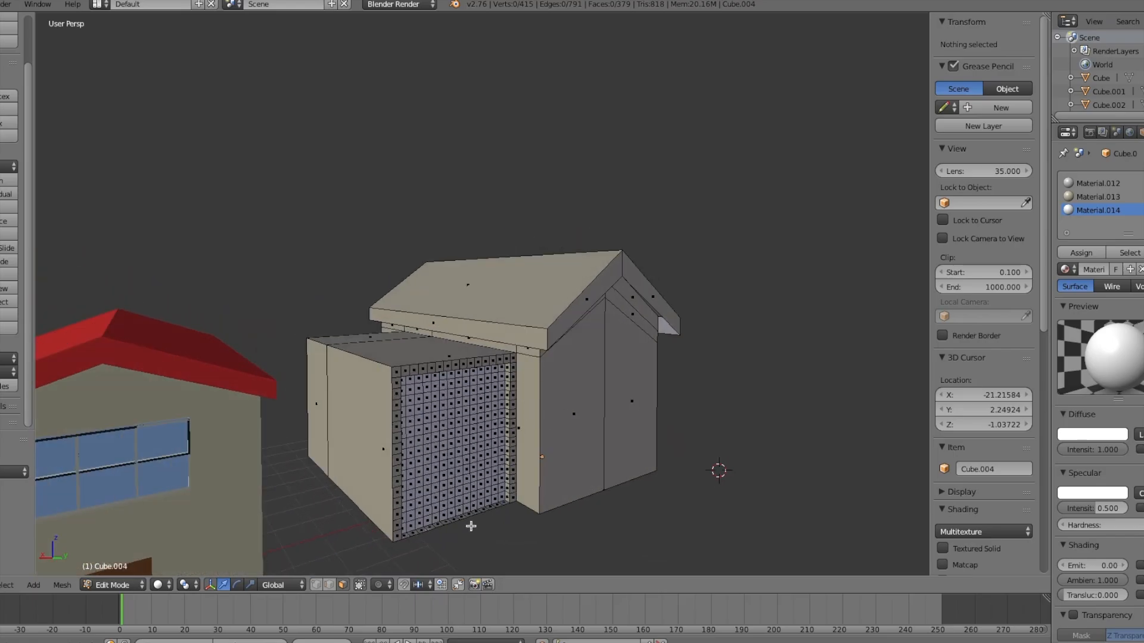
middle_click_drag(446, 521, 536, 529)
scroll(537, 528, "up", 5)
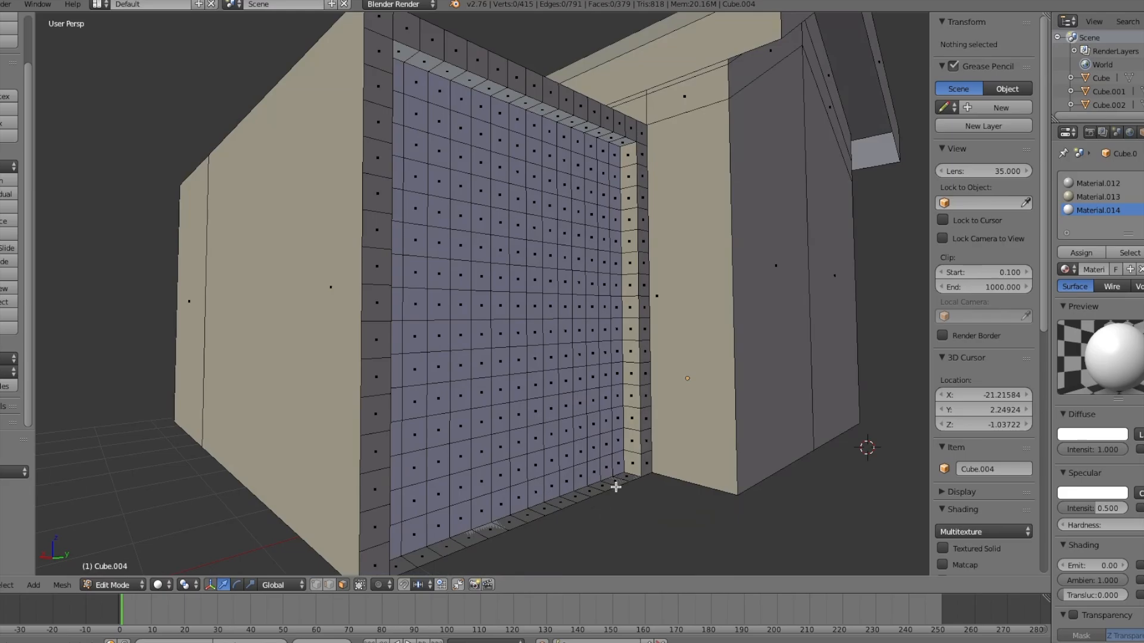
middle_click_drag(630, 479, 546, 514)
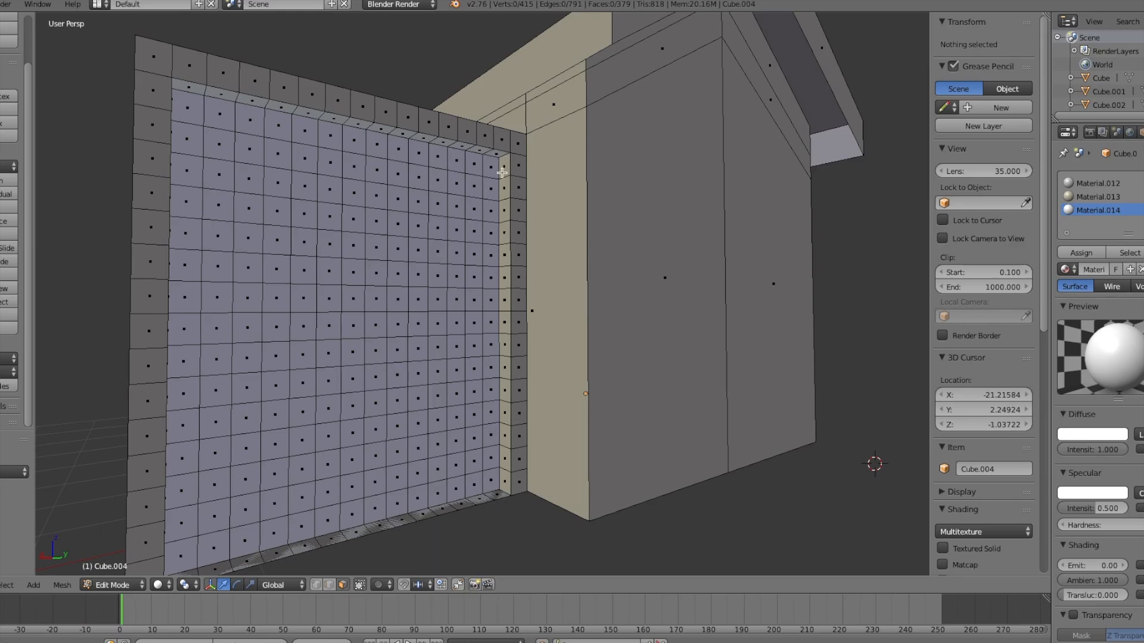
right_click(495, 498)
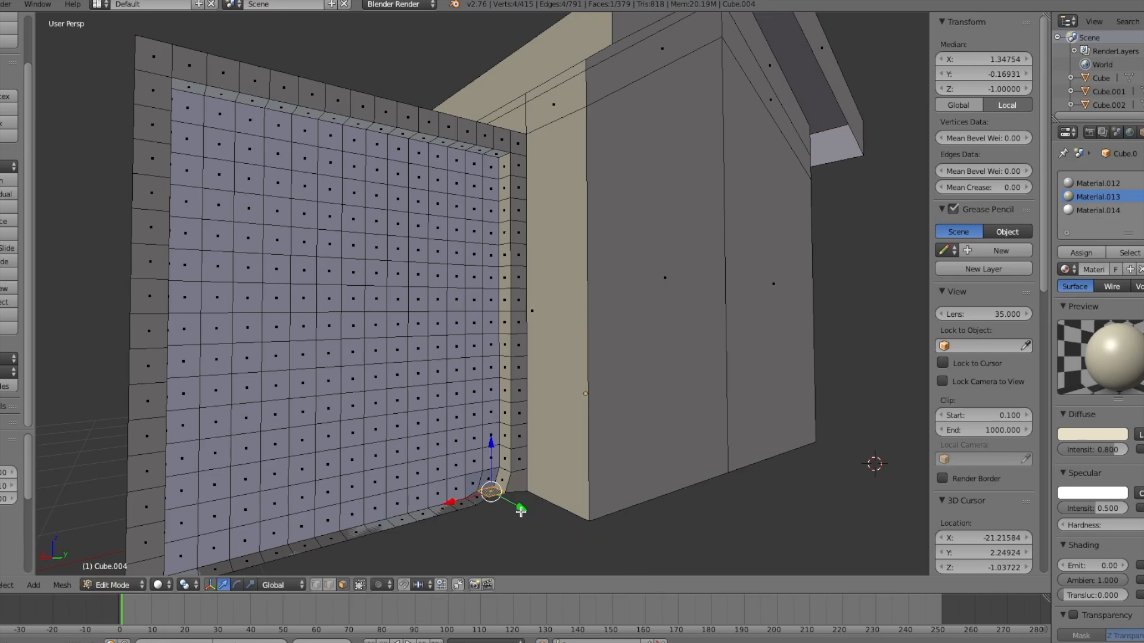
key("g")
key("z")
key("z")
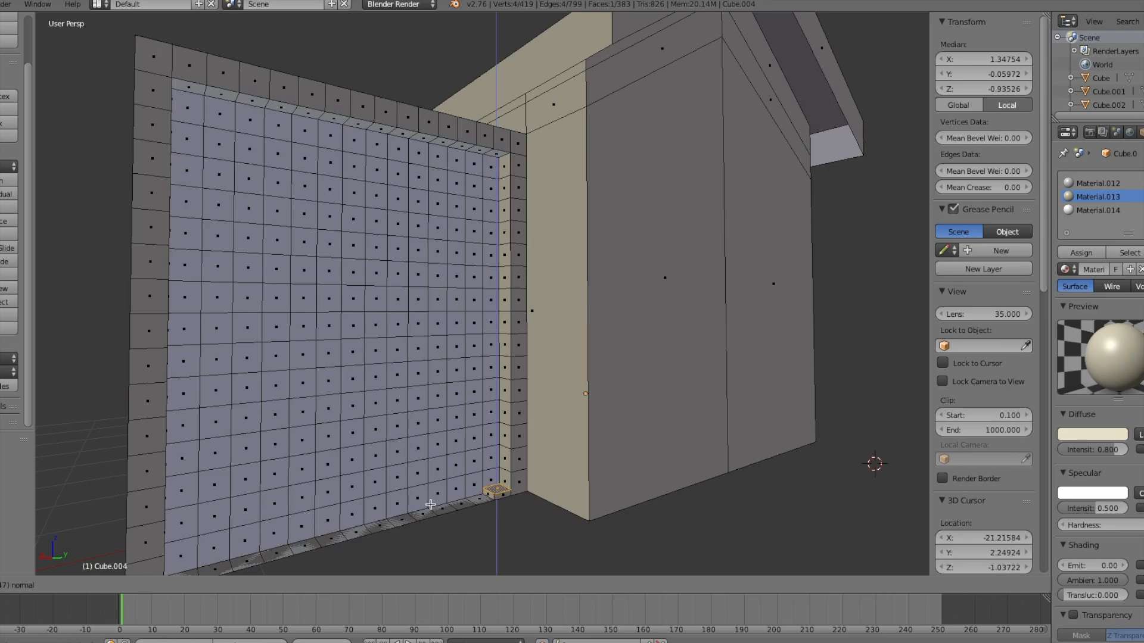
key("y")
left_click(570, 532)
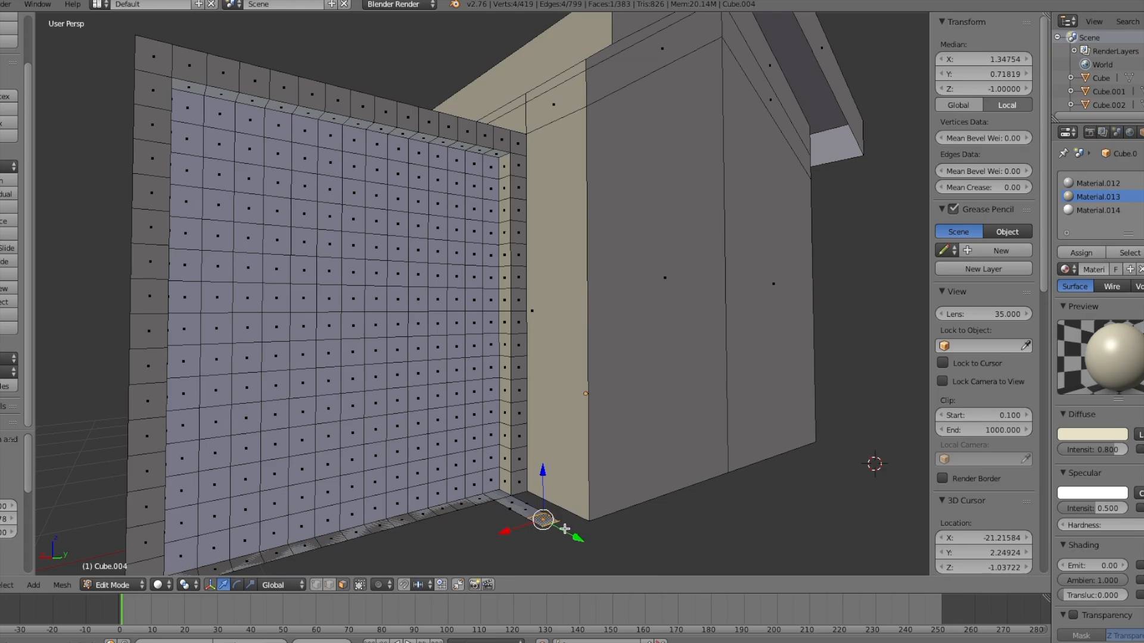
key("ctrl+z")
Try to extrude the front bottom edge at the garage doorway's inner corner, both freely and constrained to the Y axis
left_click(327, 586)
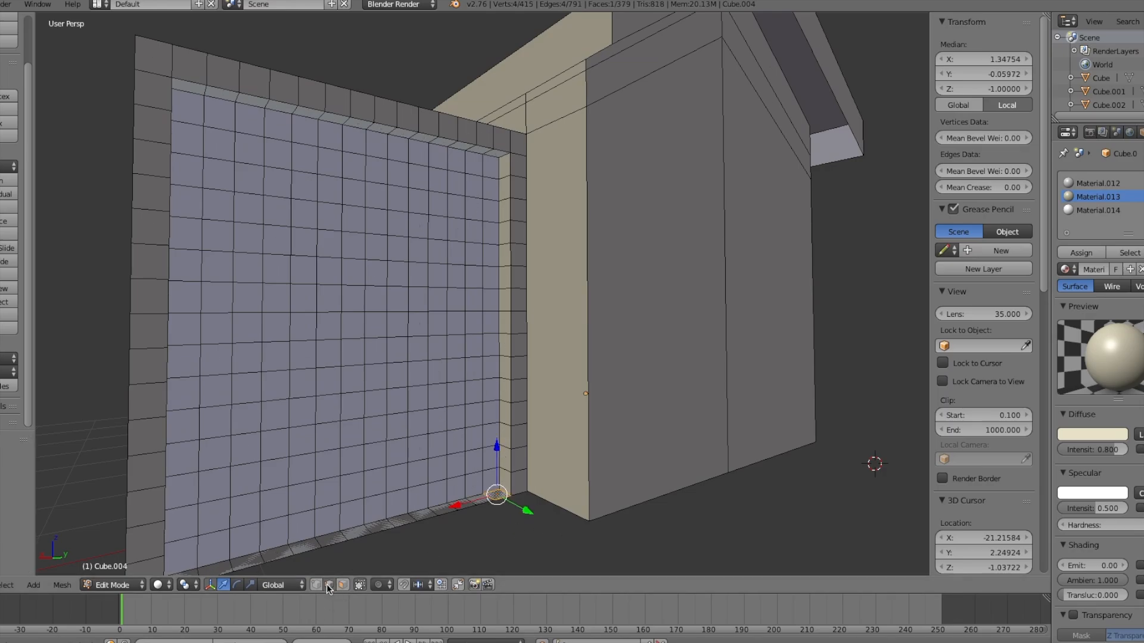
right_click(500, 501)
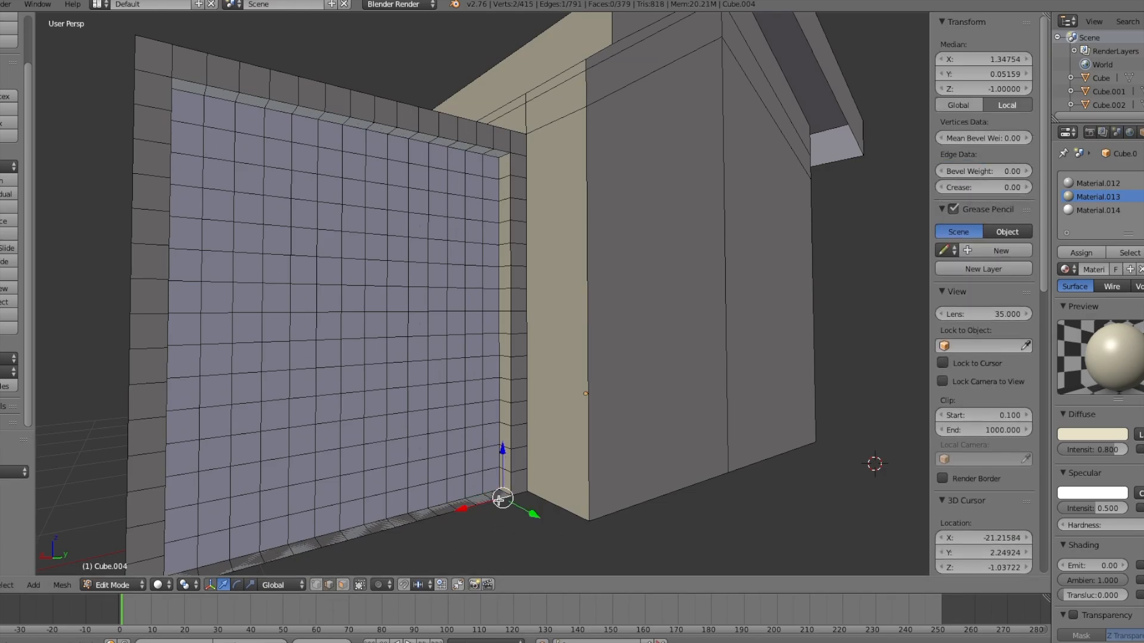
key("e")
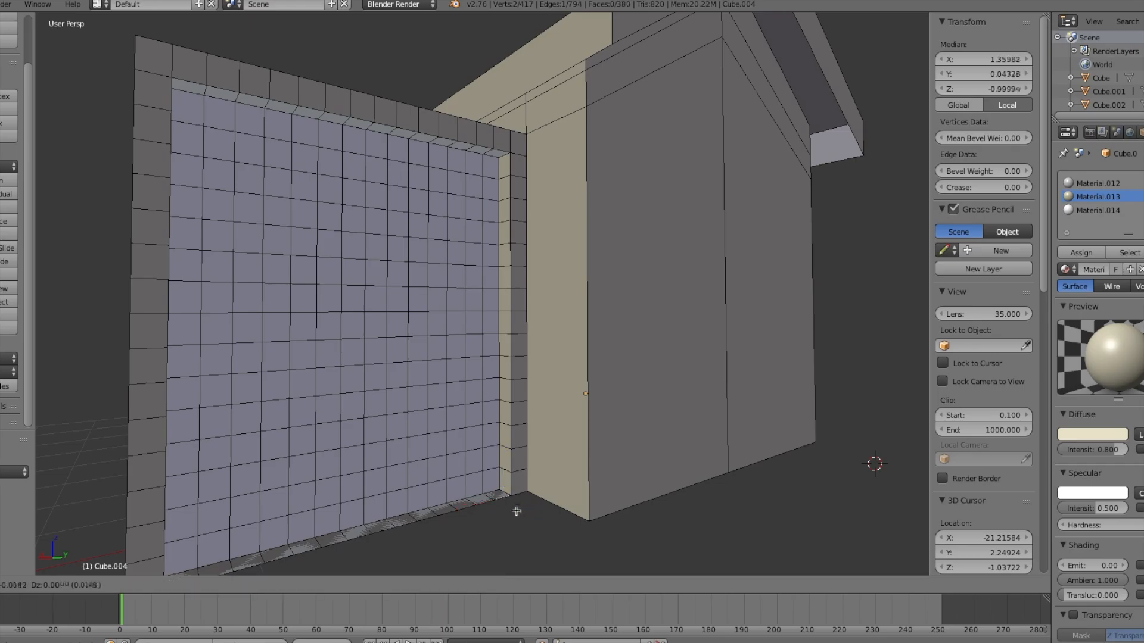
left_click(511, 503)
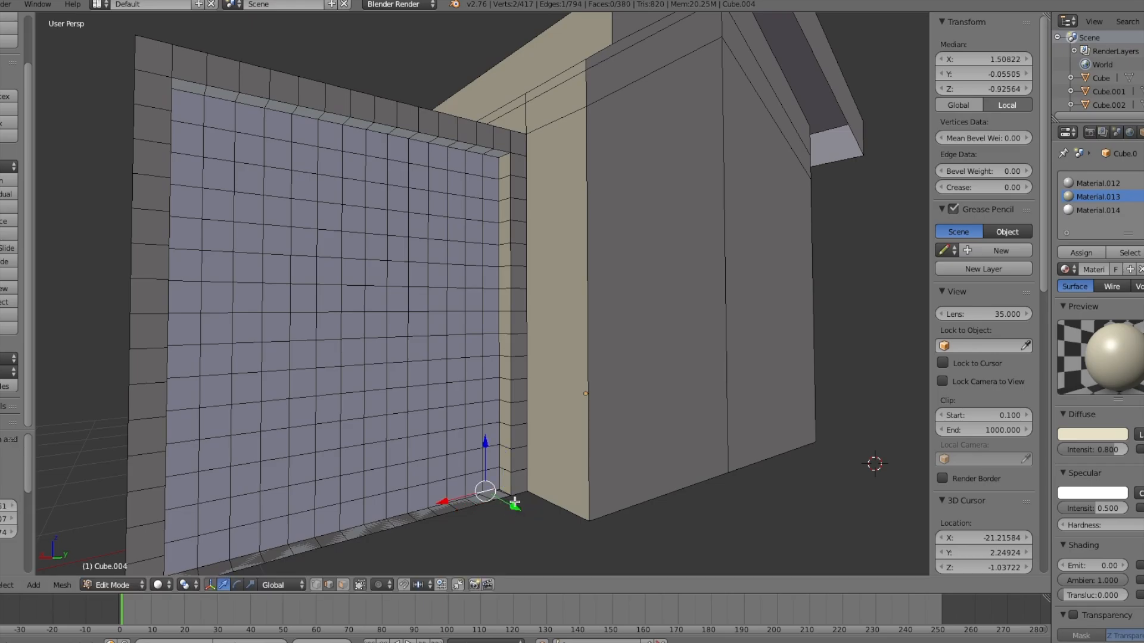
key("ctrl+z")
key("e")
key("y")
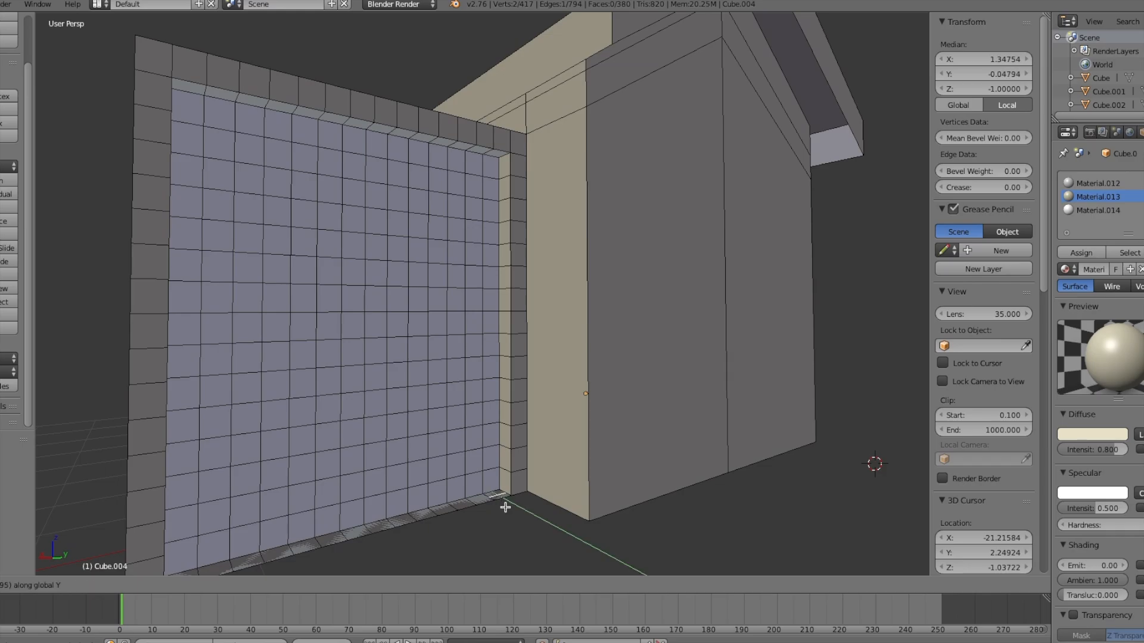
right_click(504, 506)
key("ctrl+z")
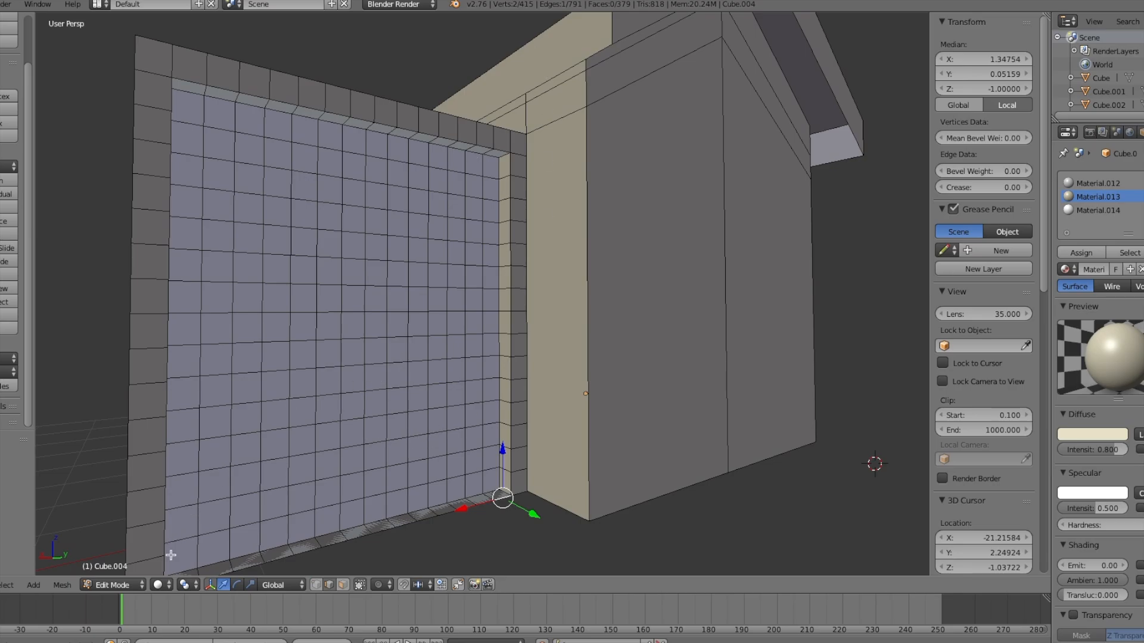
Switch to face selection and select the main roof's two slopes together with the two front gable edge faces
left_click(121, 589)
middle_click_drag(279, 526, 276, 532)
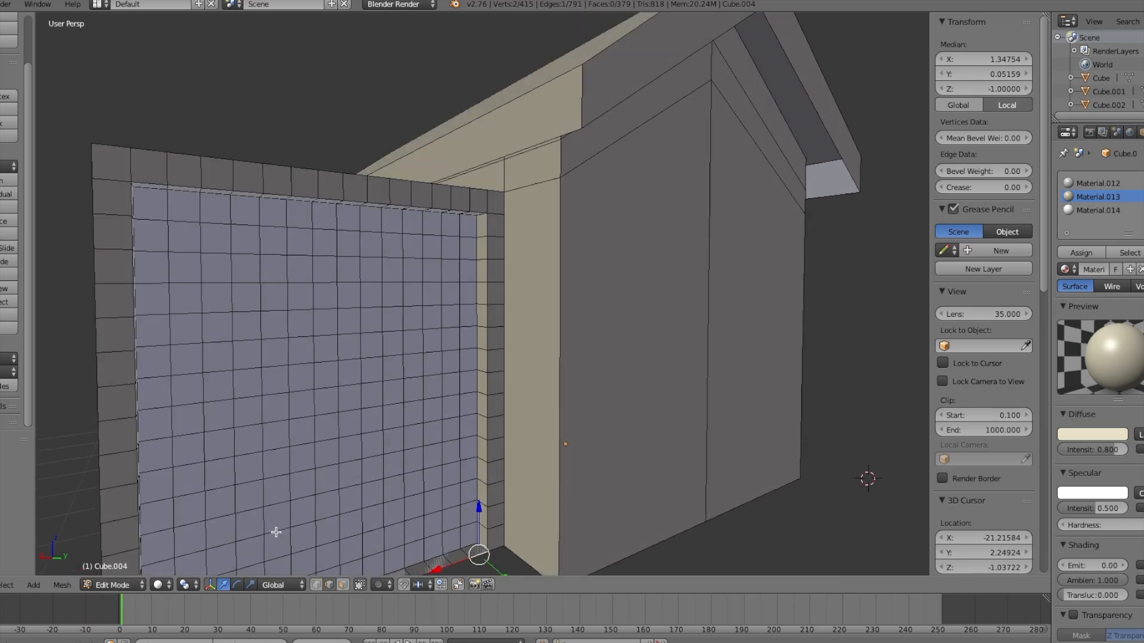
left_click(342, 584)
scroll(372, 471, "down", 6)
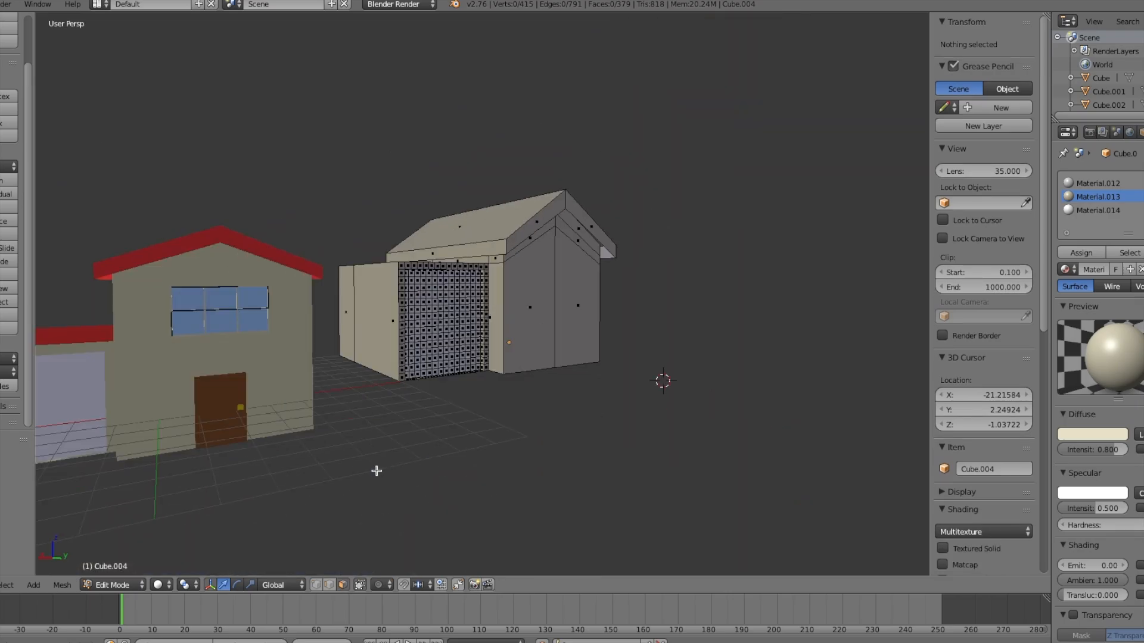
middle_click_drag(377, 472, 364, 484)
scroll(364, 484, "up", 3)
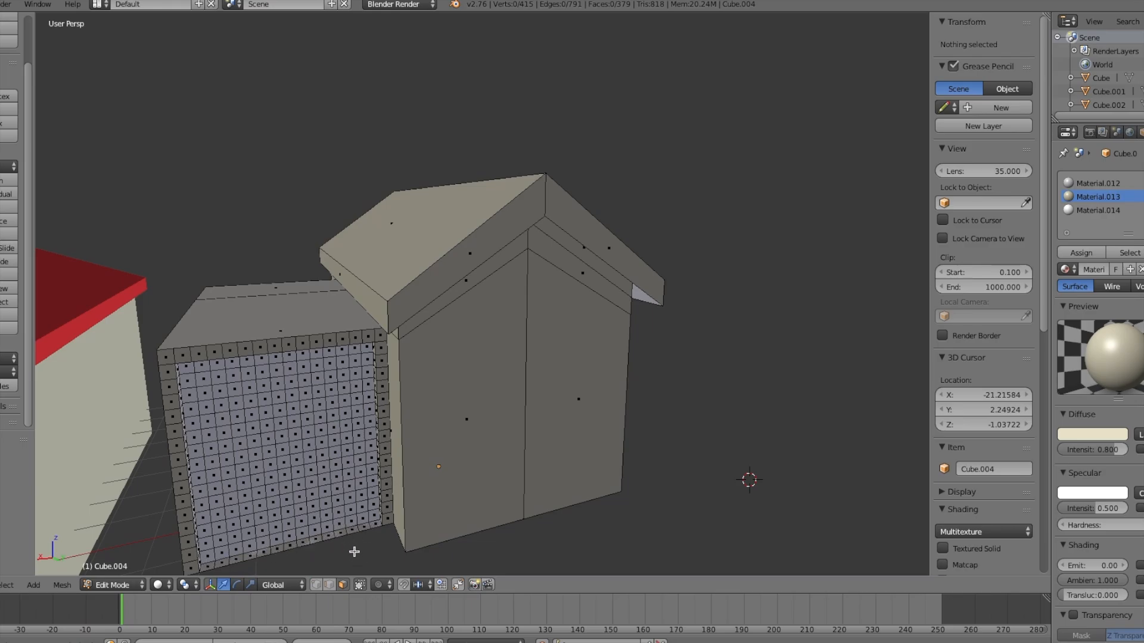
mouse_move(432, 506)
middle_mouse_down()
mouse_move(408, 495)
mouse_move(440, 502)
mouse_move(427, 519)
middle_mouse_up()
middle_click_drag(379, 324, 448, 316)
middle_click_drag(659, 213, 615, 259)
right_click(435, 396)
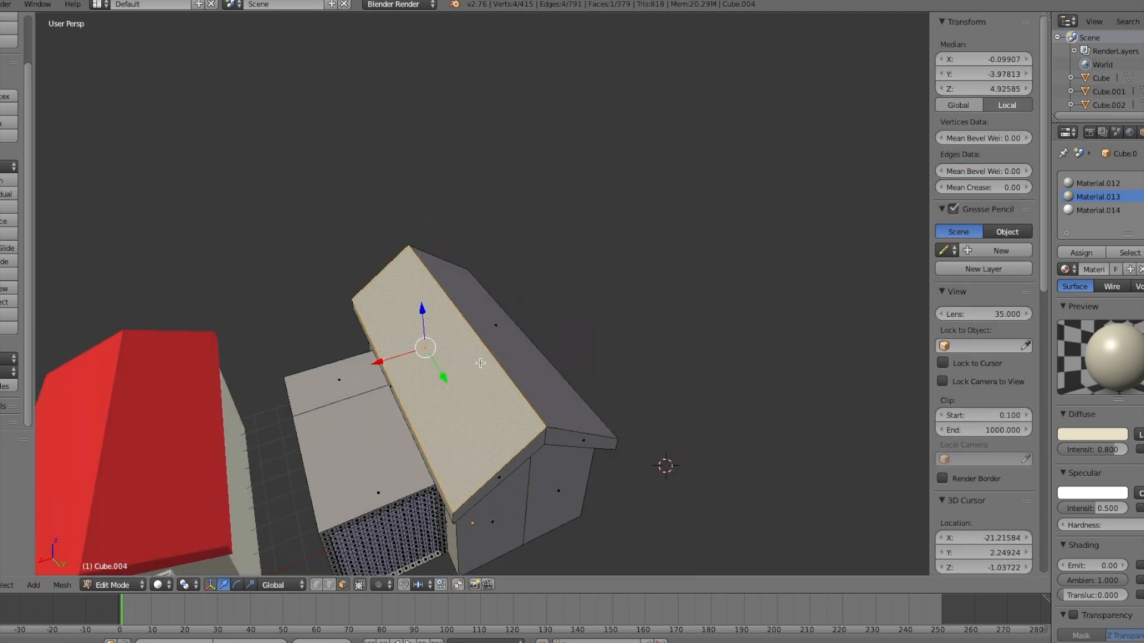
right_click(524, 360, "shift")
right_click(566, 442, "shift")
right_click(531, 447, "shift")
middle_click_drag(528, 446, 581, 390)
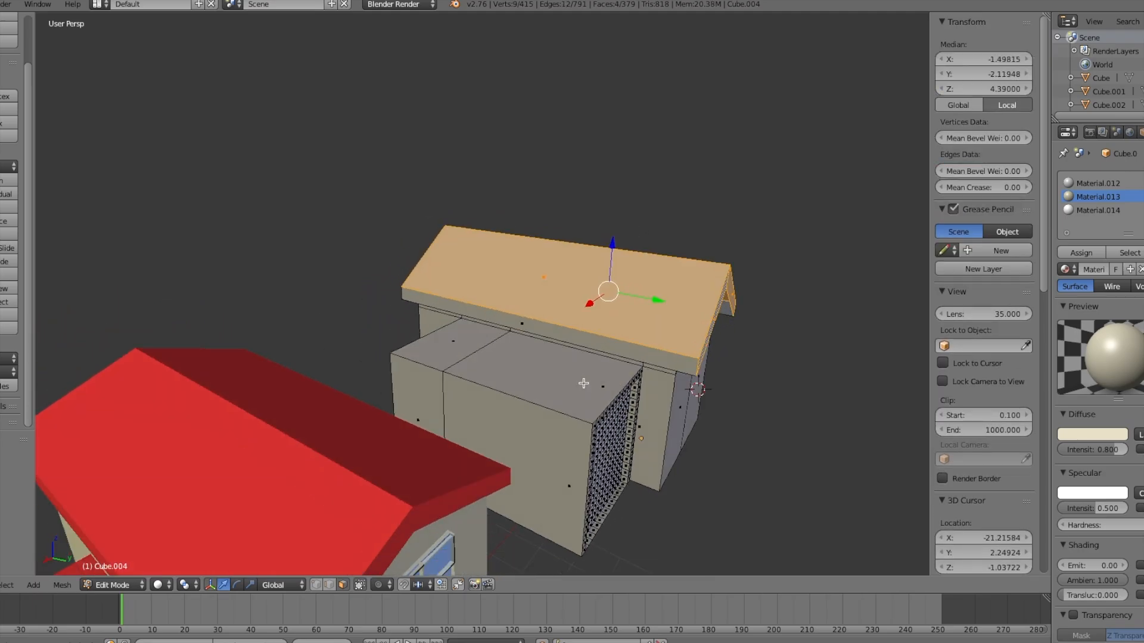
Extend the selection to the roof's remaining outer edge faces and the side wing's top faces
right_click(582, 337, "shift")
middle_click_drag(582, 336, 648, 279)
right_click(527, 314, "shift")
right_click(570, 316, "shift")
right_click(537, 244, "shift")
right_click(547, 253, "shift")
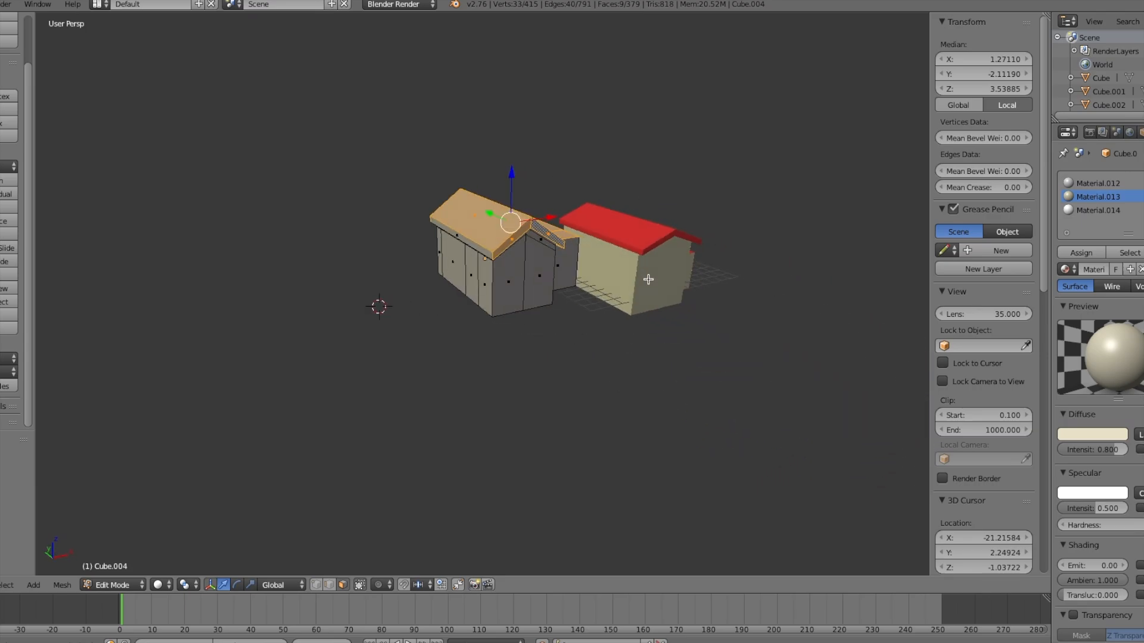
mouse_move(470, 240)
middle_mouse_down()
mouse_move(429, 252)
mouse_move(449, 245)
mouse_move(384, 292)
middle_mouse_up()
right_click(466, 251, "shift")
scroll(472, 255, "up", 3)
mouse_move(591, 289)
middle_mouse_down()
mouse_move(433, 287)
mouse_move(432, 266)
middle_mouse_up()
scroll(432, 287, "down", 3)
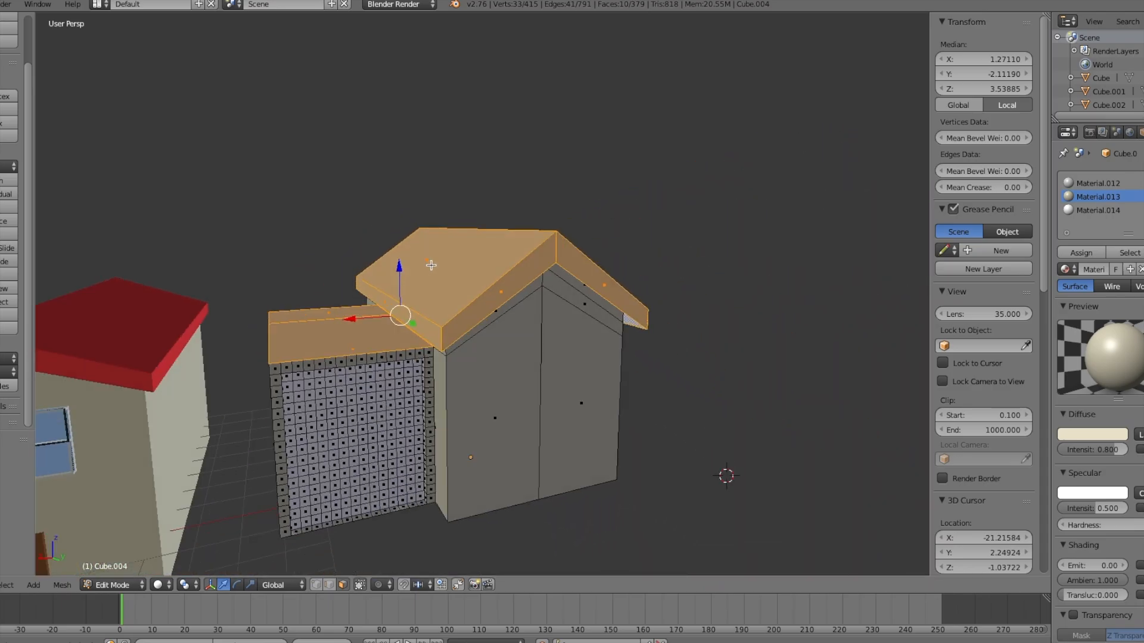
mouse_move(492, 297)
middle_mouse_down()
mouse_move(483, 286)
mouse_move(505, 295)
middle_mouse_up()
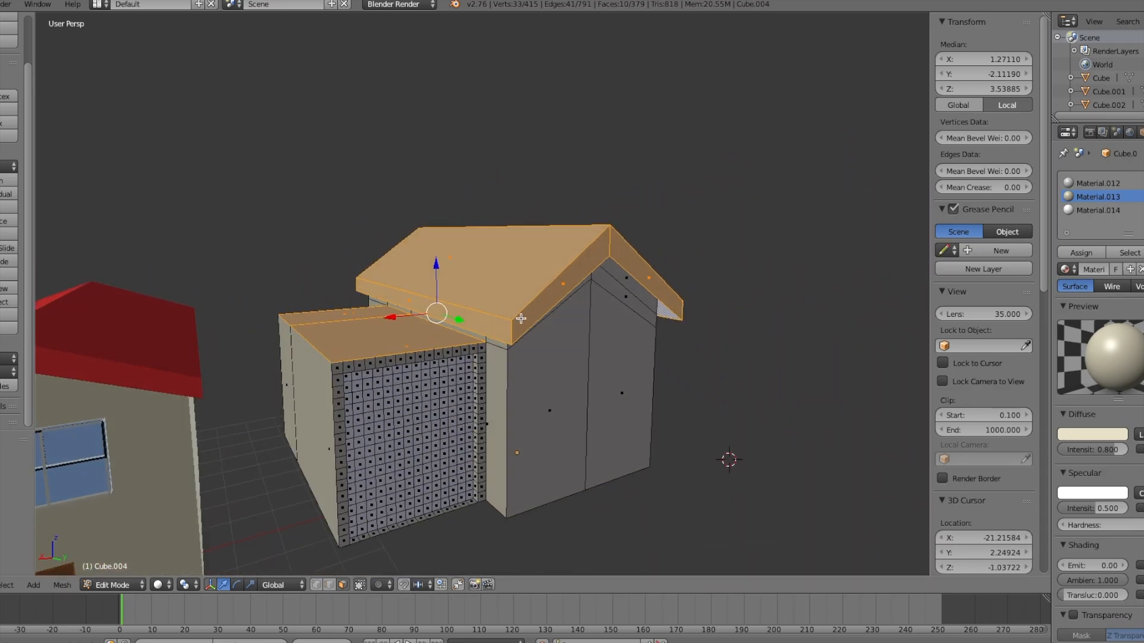
scroll(467, 370, "down", 3)
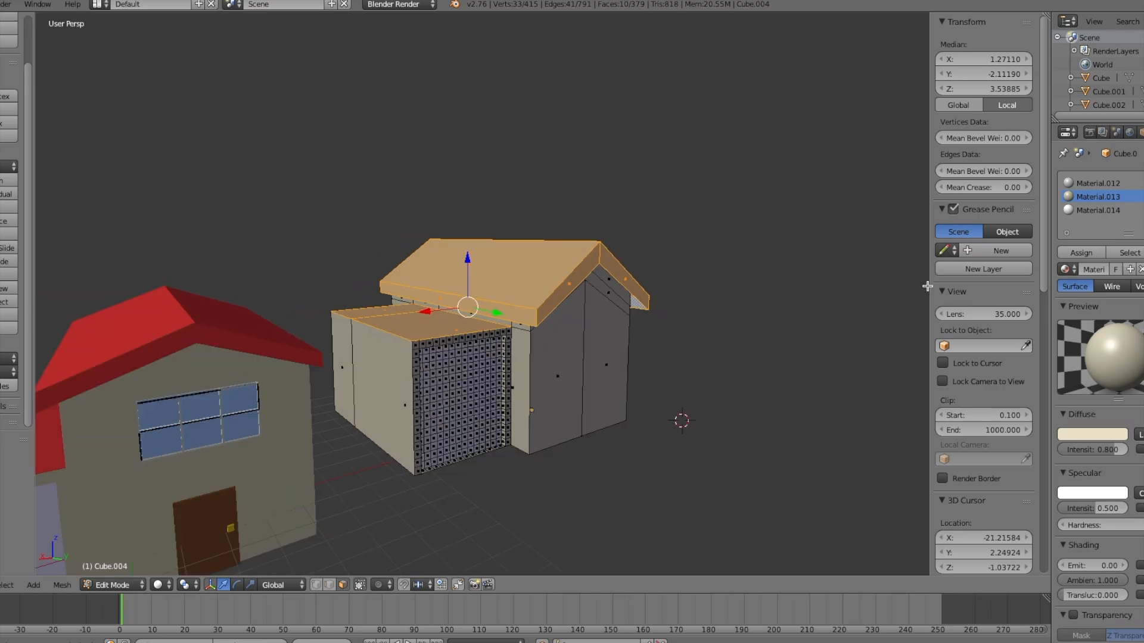
Add a fourth material slot with a new red material (R 0.800, G 0.035, B 0.031) for the selected roof faces and clear the selection
left_click(1143, 184)
left_click(1112, 272)
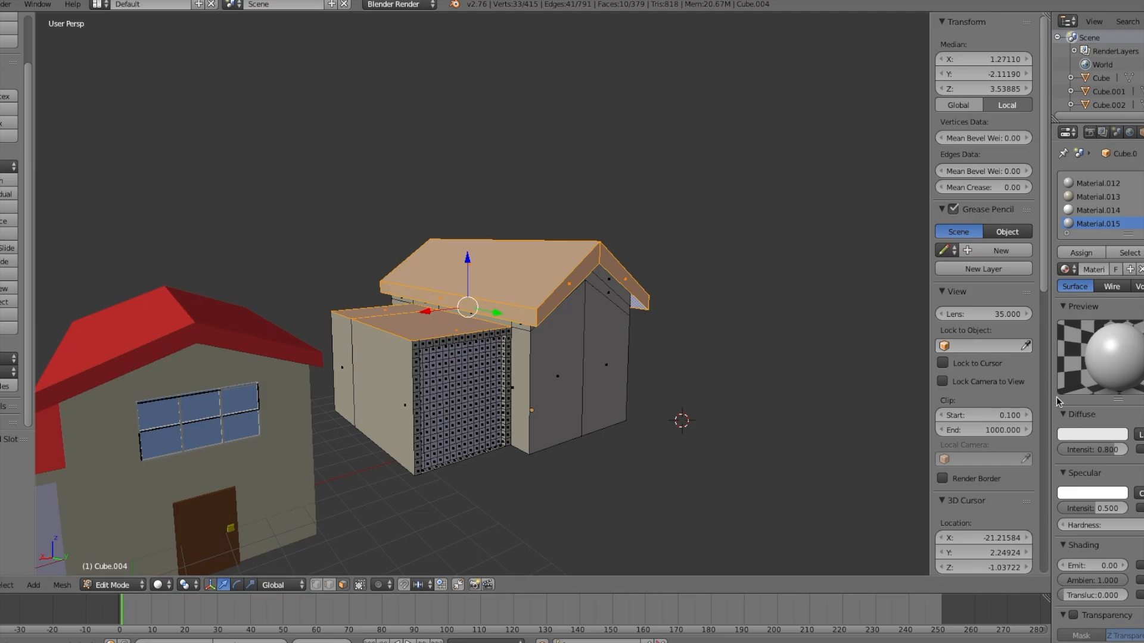
left_click(1088, 435)
left_click_drag(1059, 307, 1056, 335)
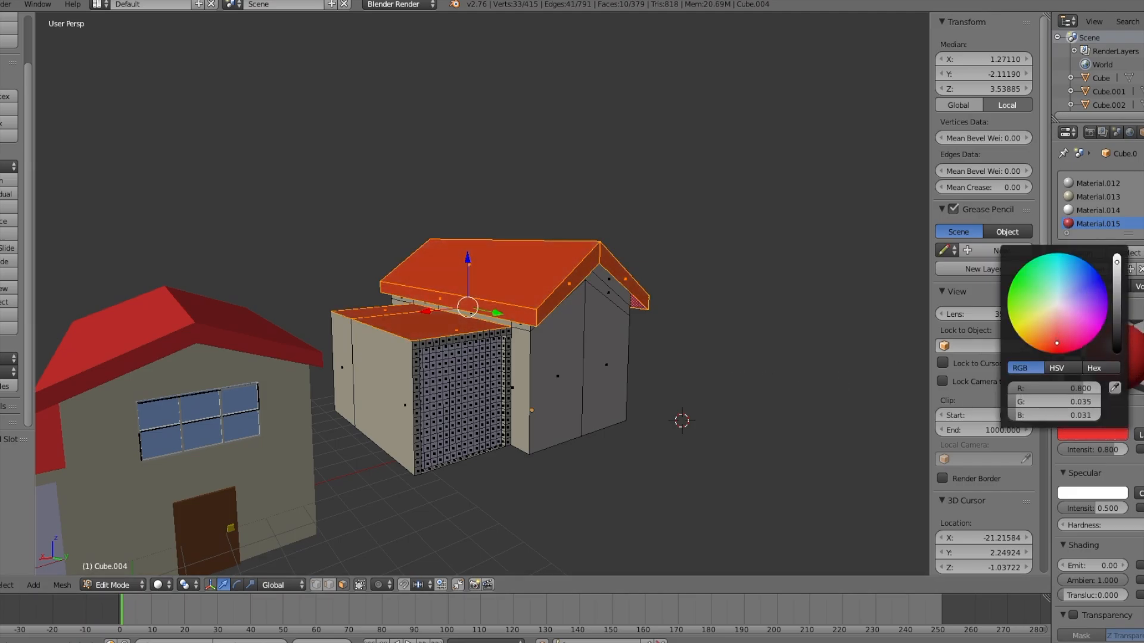
key("a")
Examine the coloured house beside the example house in Object Mode and return to Edit Mode
middle_click_drag(700, 258, 649, 280)
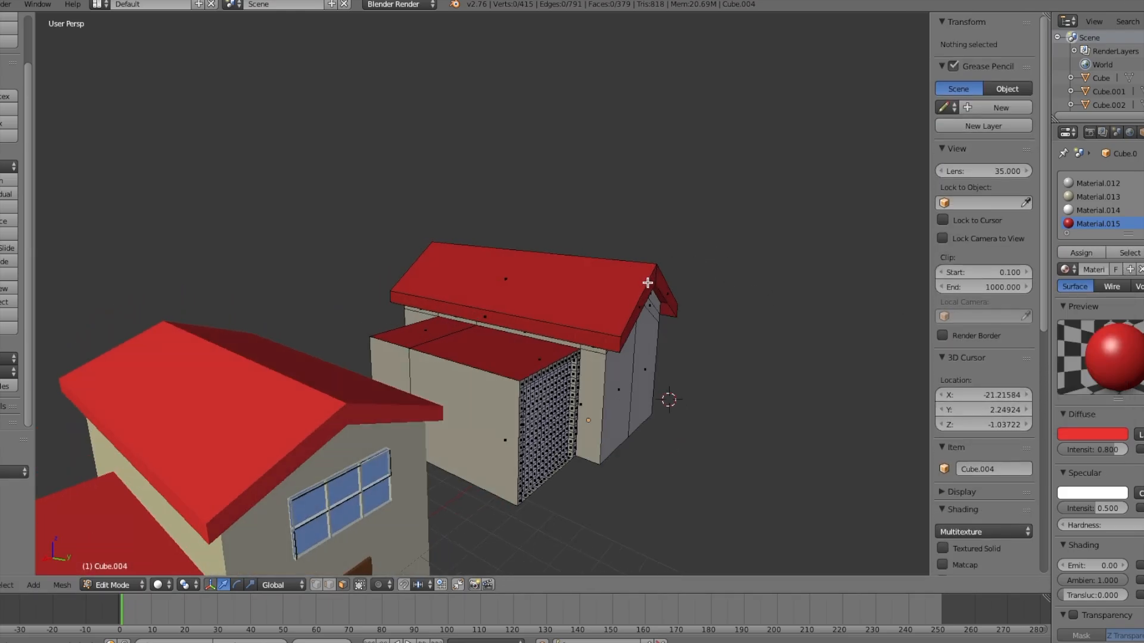
scroll(692, 281, "down", 3)
left_click(112, 585)
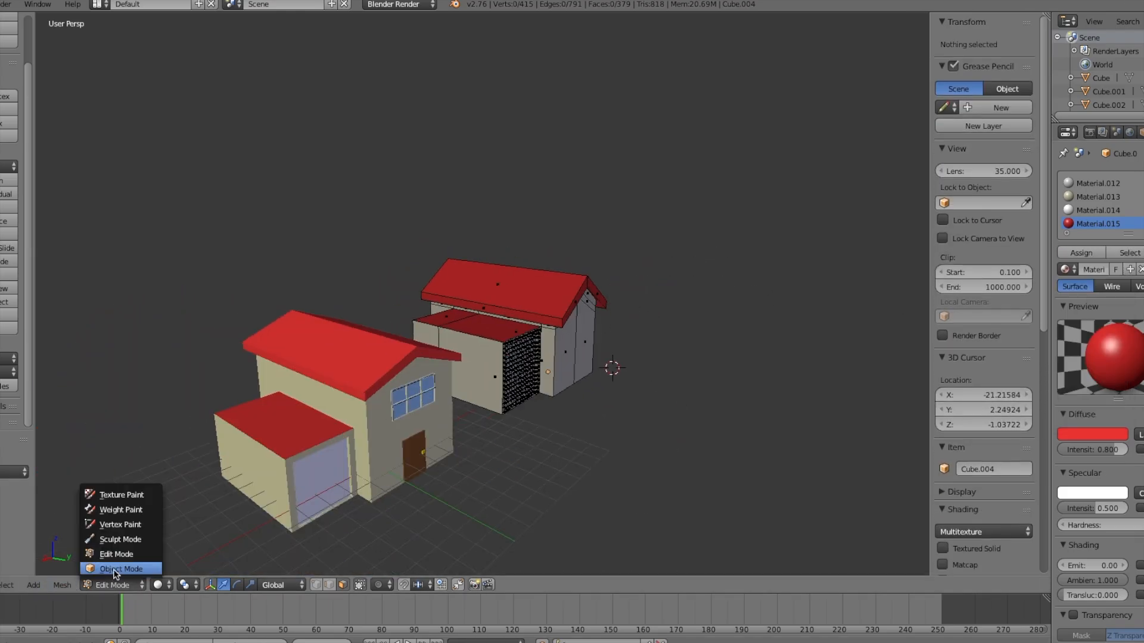
left_click(114, 577)
middle_click_drag(356, 465, 316, 475)
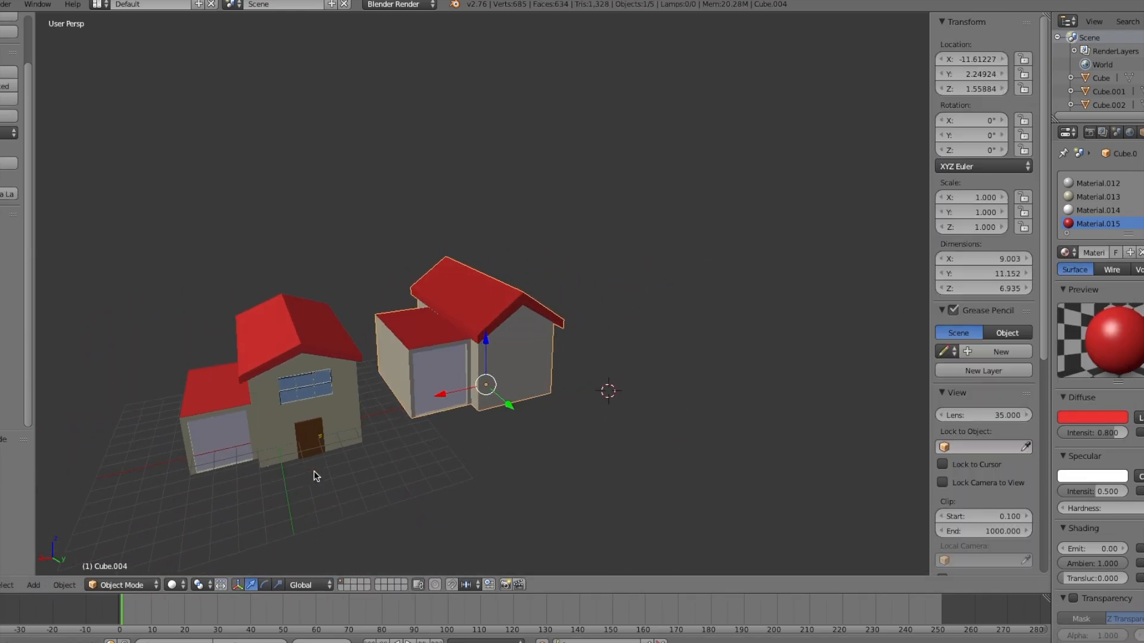
left_click(119, 585)
left_click(113, 565)
middle_click_drag(291, 449, 270, 428)
Select the two front wall faces below the gable, subdivide them three times, and clear the selection
scroll(270, 428, "up", 3)
scroll(301, 460, "up", 1)
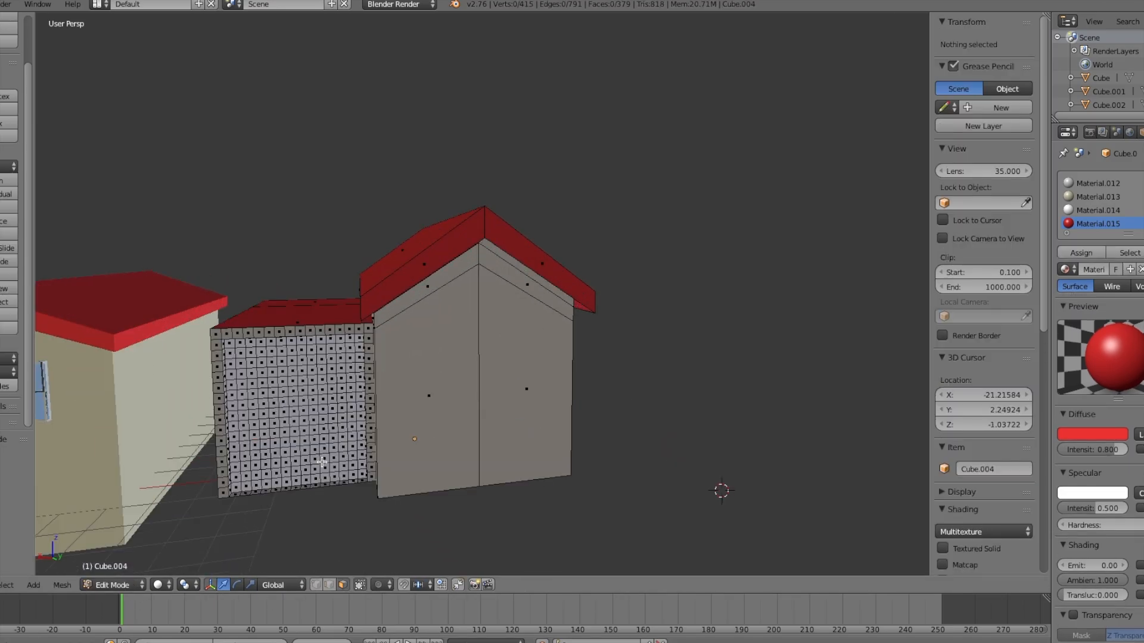
middle_click_drag(469, 412, 432, 396)
middle_click_drag(357, 403, 475, 395)
left_click(459, 358)
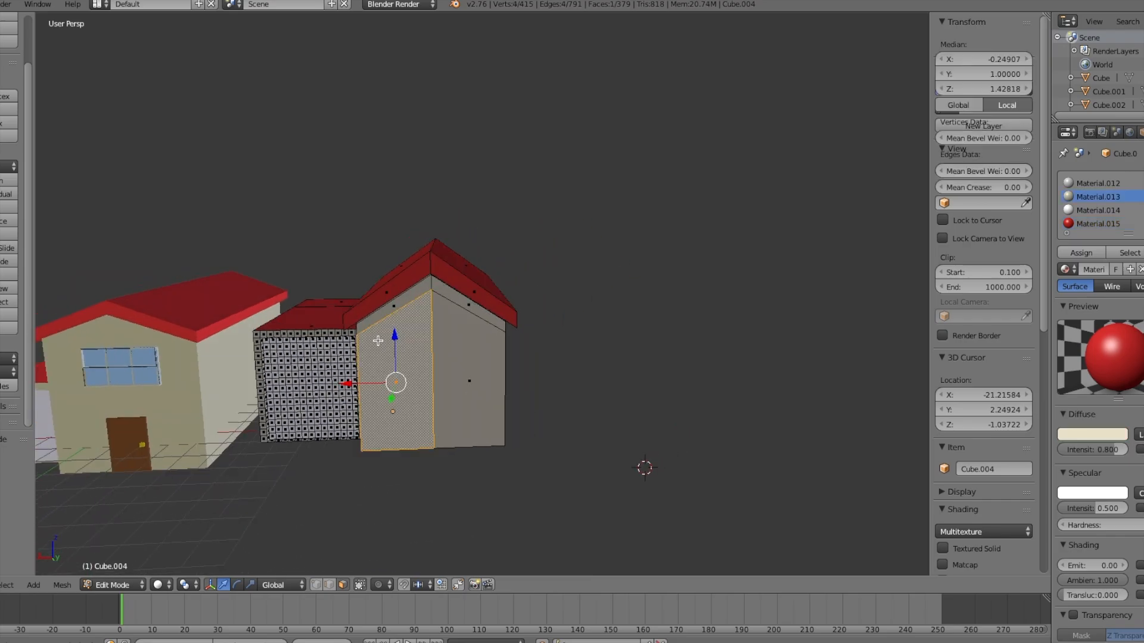
left_click(456, 358, "shift")
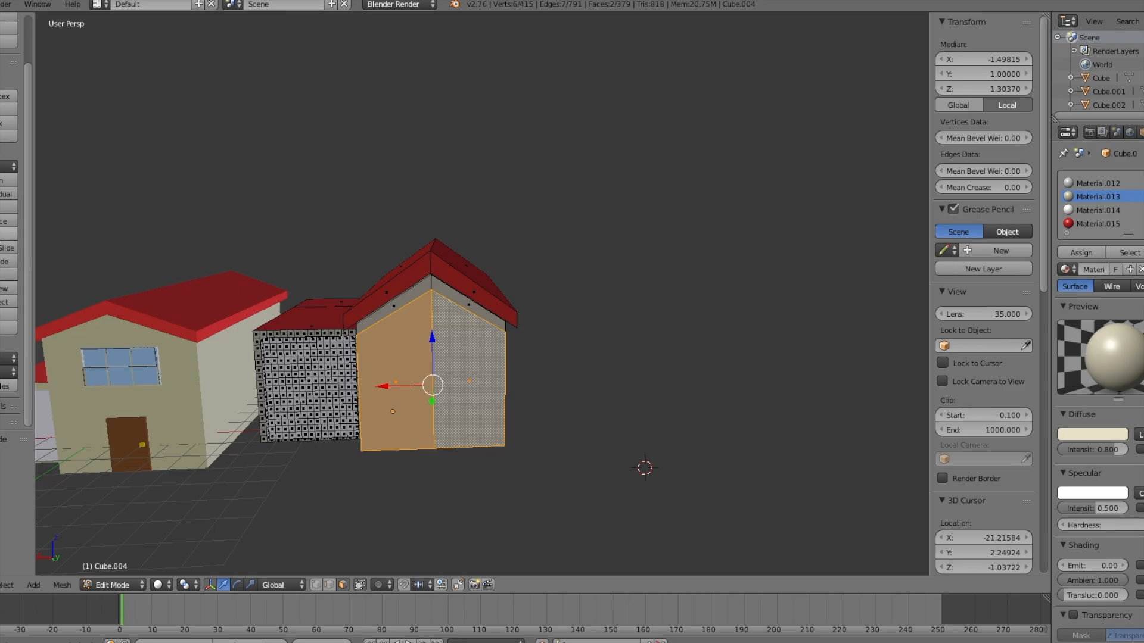
left_click(9, 234)
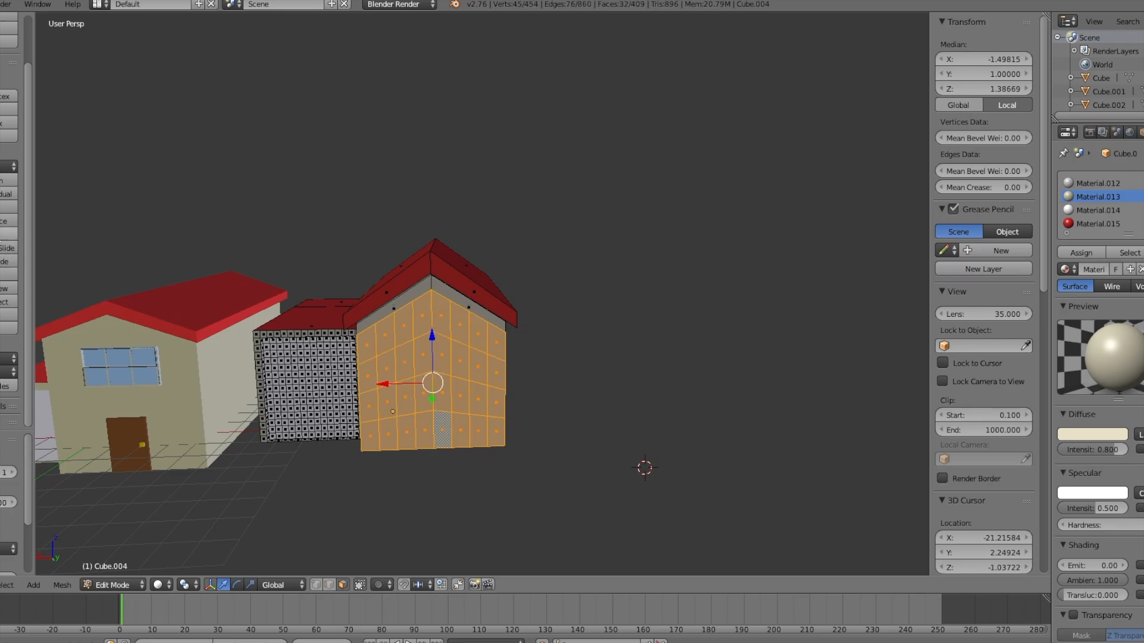
left_click(5, 234)
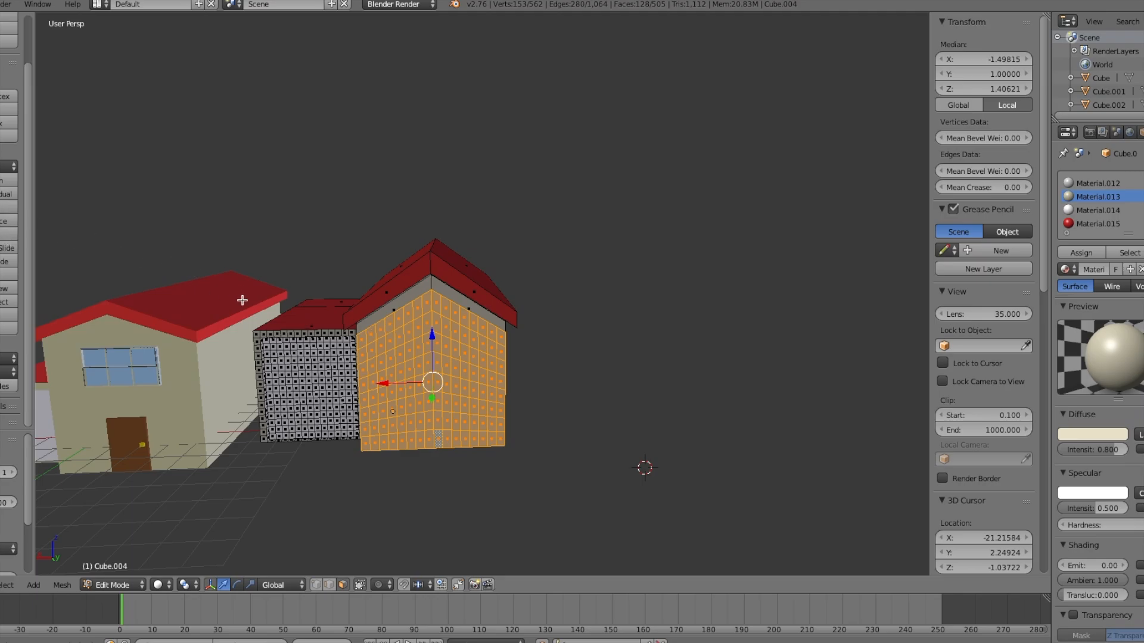
key("a")
Try adding a cube and moving it up beside the house's outer wall, and delete it
middle_click_drag(248, 299, 149, 548)
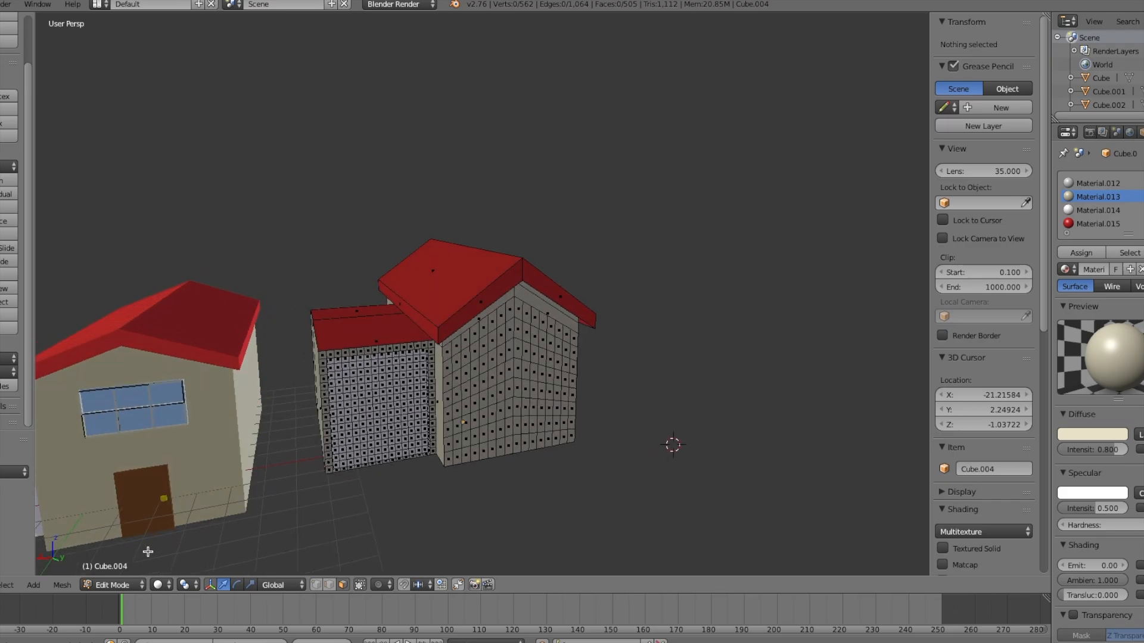
middle_click_drag(327, 436, 292, 423)
left_click(100, 585)
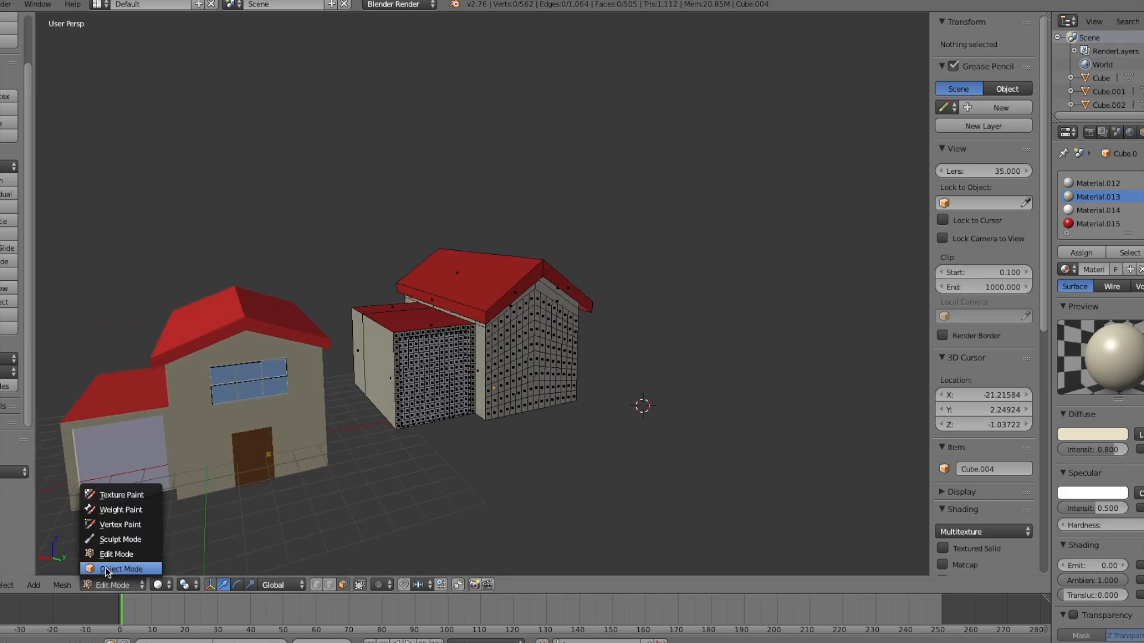
left_click(33, 585)
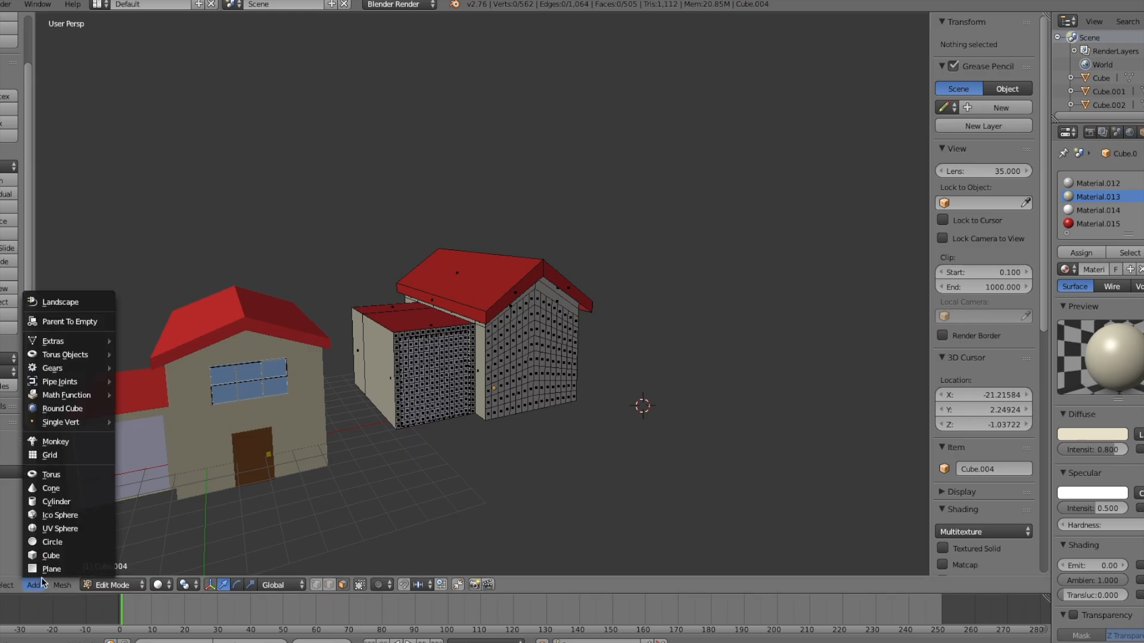
left_click(33, 585)
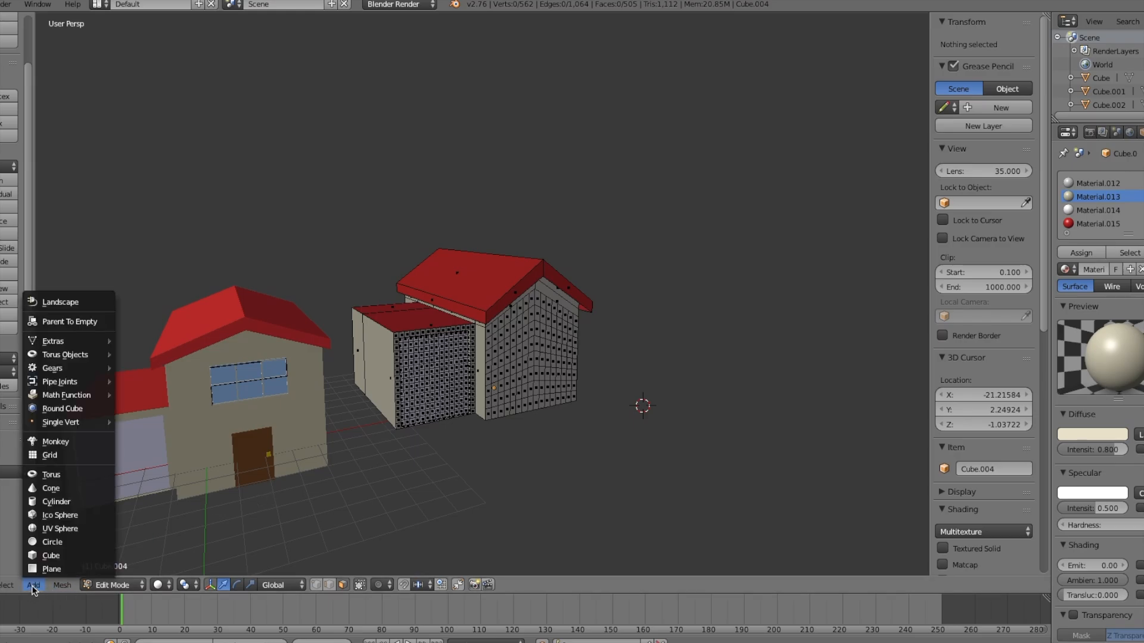
left_click(51, 555)
middle_click_drag(492, 429, 419, 425)
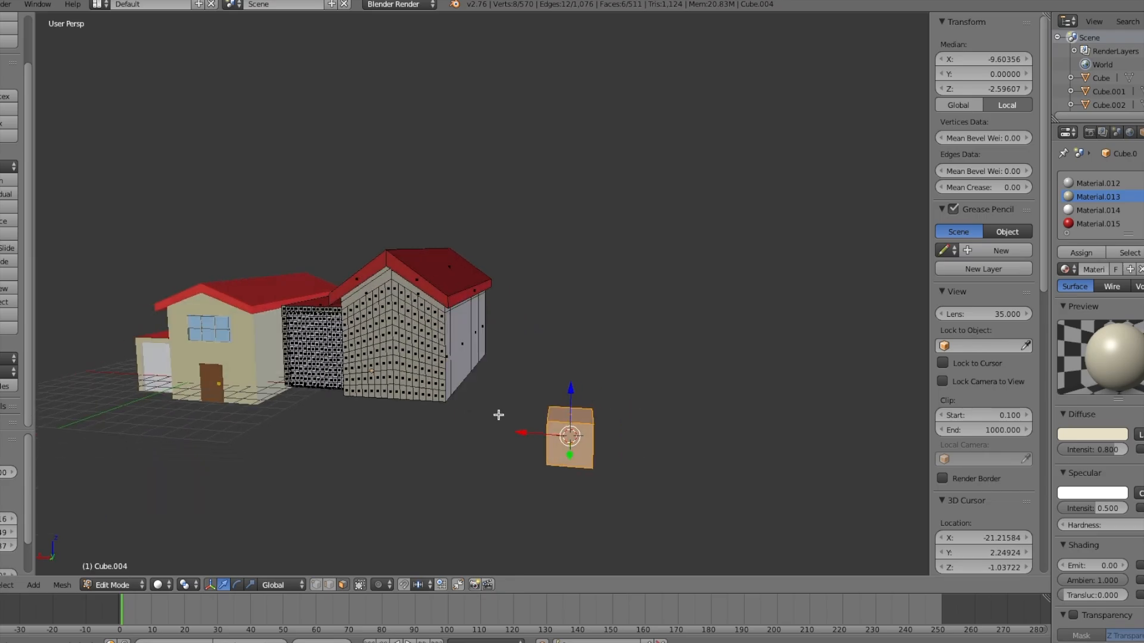
left_click_drag(570, 392, 569, 337)
left_click_drag(524, 376, 459, 378)
scroll(458, 378, "up", 2)
scroll(459, 378, "up", 3)
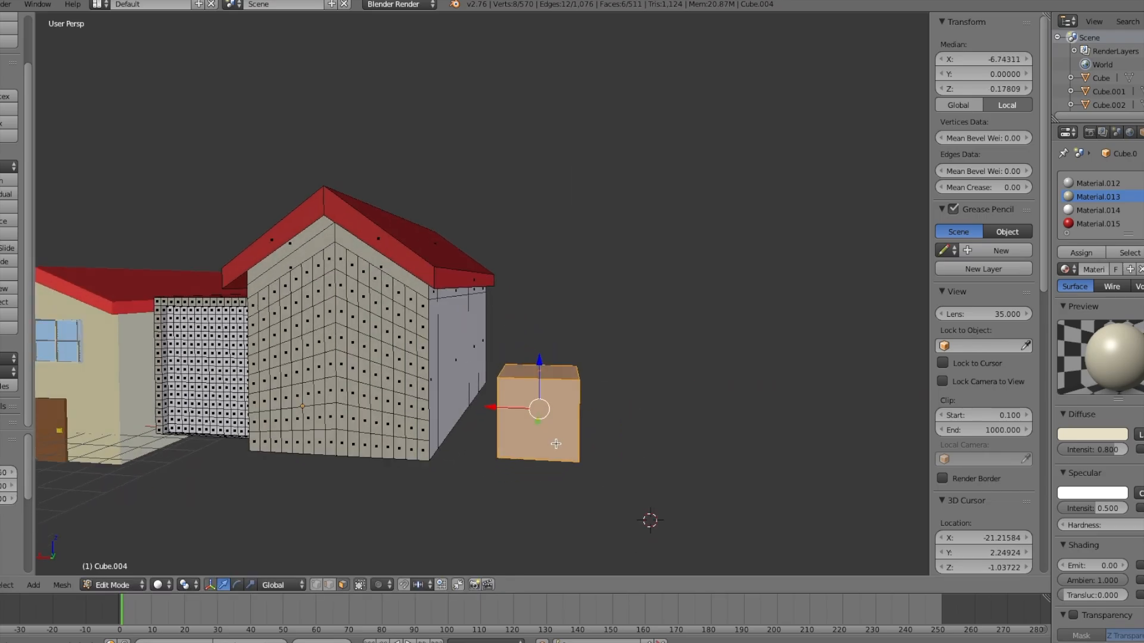
key("x")
left_click(539, 440)
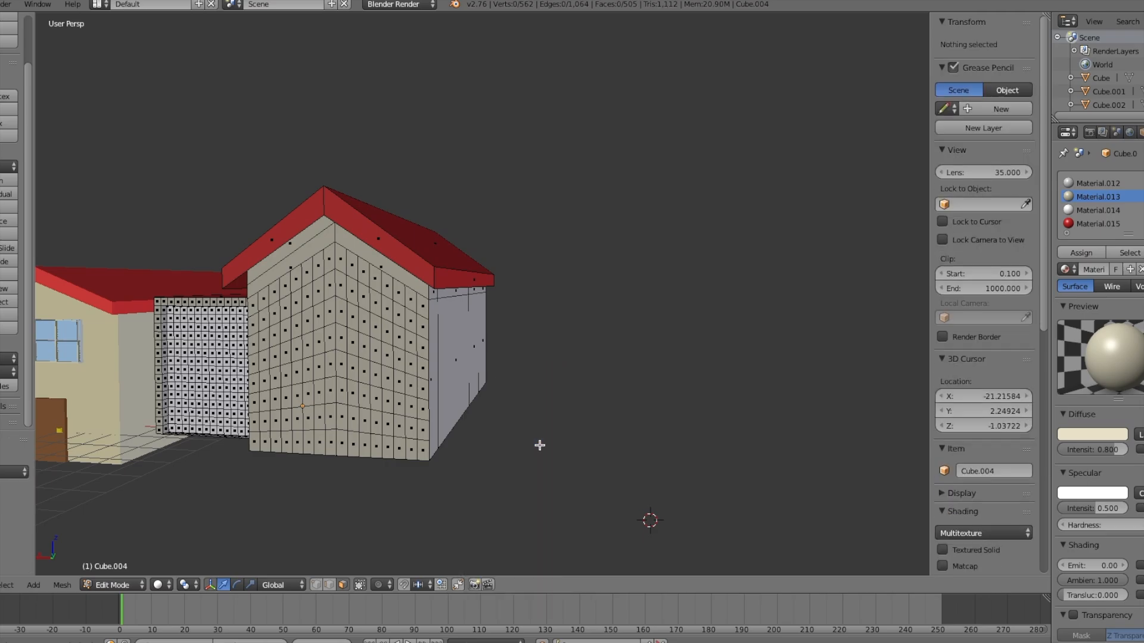
Add a new cube to the house mesh and raise it along Z to about 0.48
left_click(33, 585)
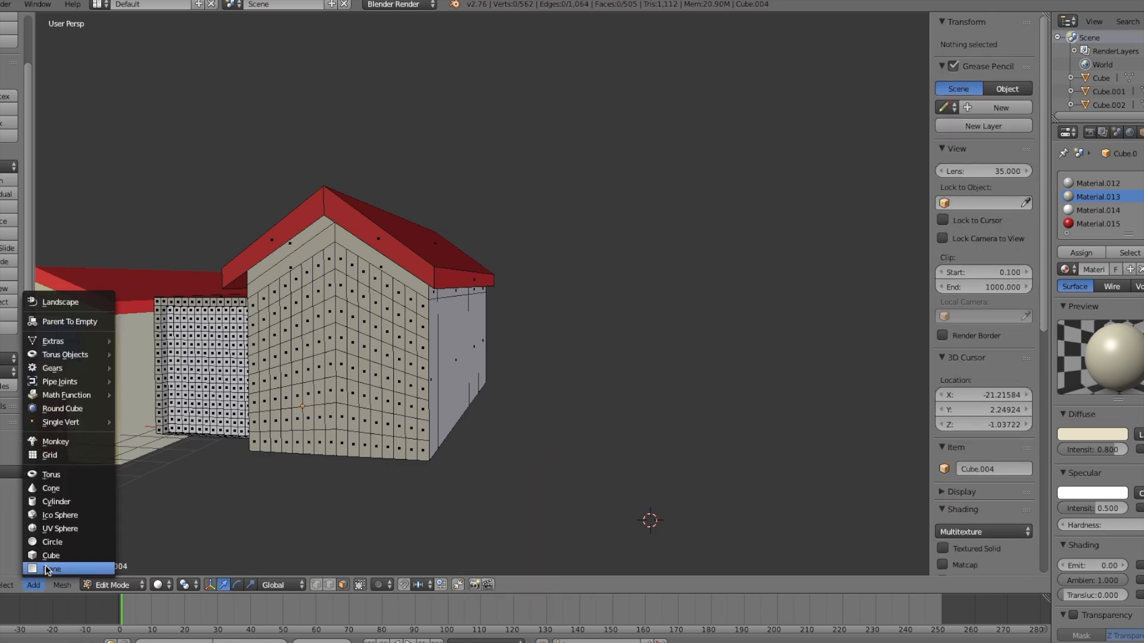
left_click(51, 556)
left_click_drag(652, 470, 592, 347)
scroll(593, 347, "down", 3)
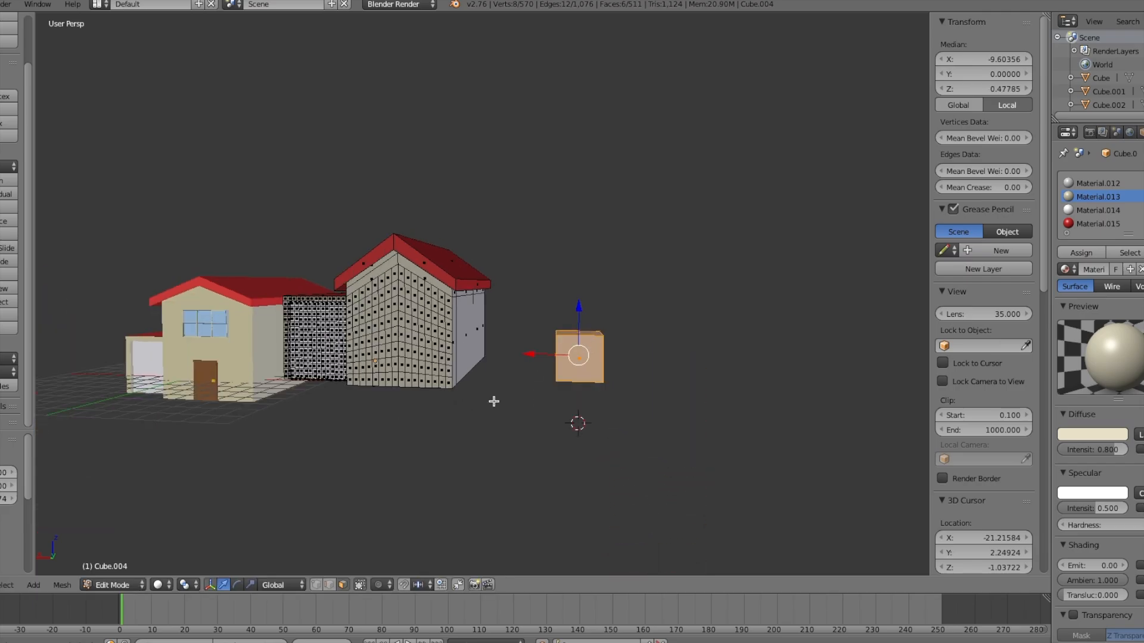
Move the house and its cube together in Object Mode along X to about -13.45, and return to Edit Mode
left_click(113, 586)
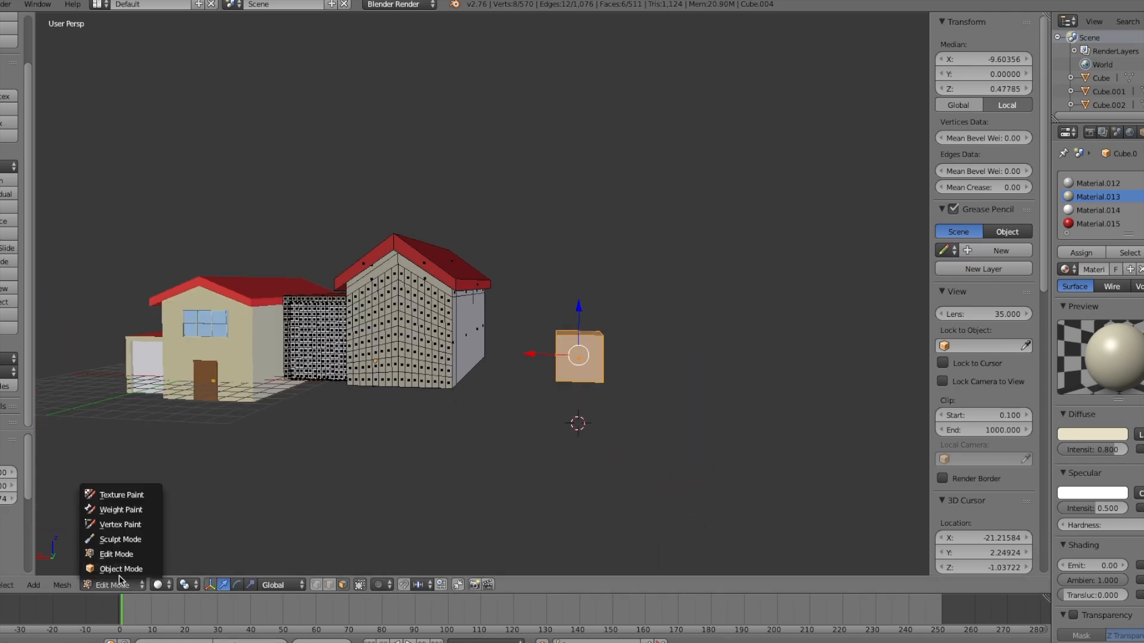
left_click(122, 576)
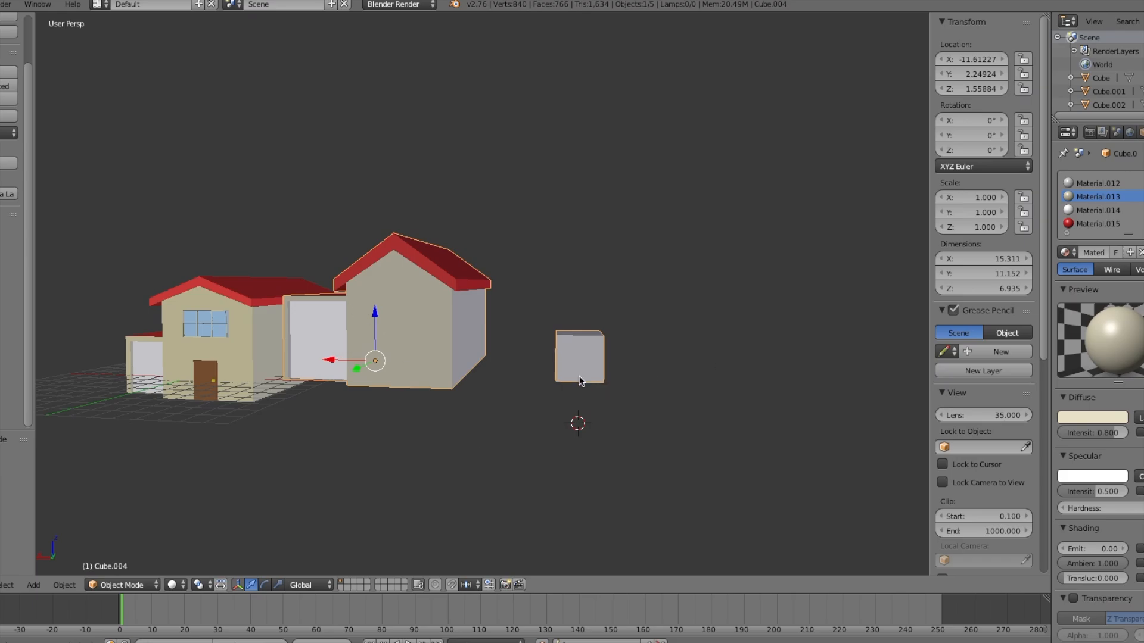
left_click_drag(332, 361, 369, 361)
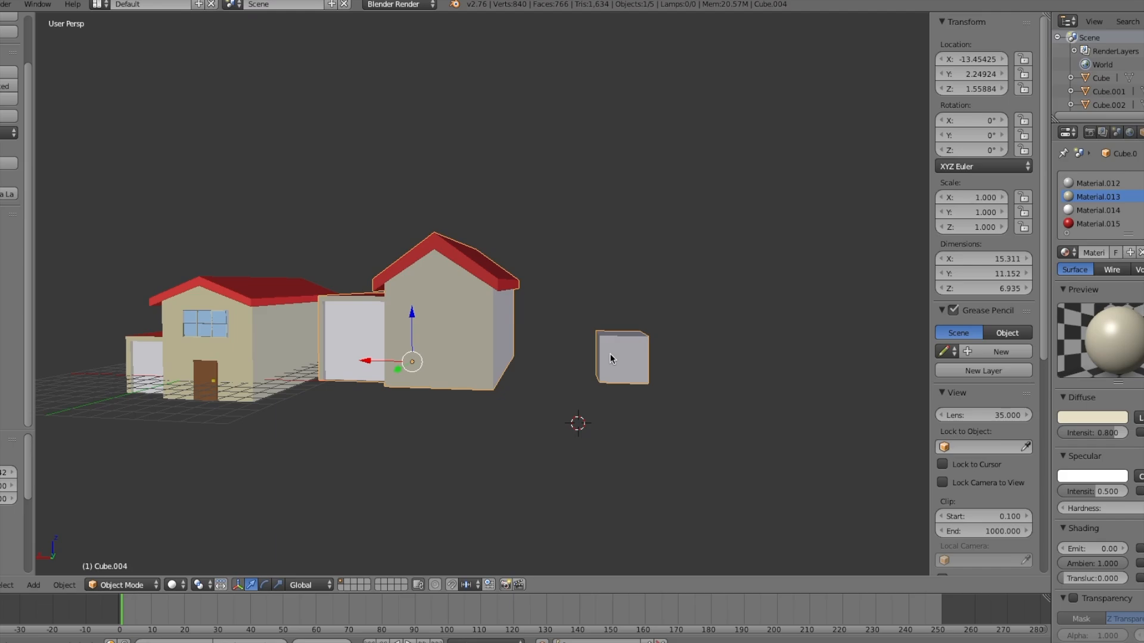
key("x")
middle_click_drag(632, 374, 594, 408)
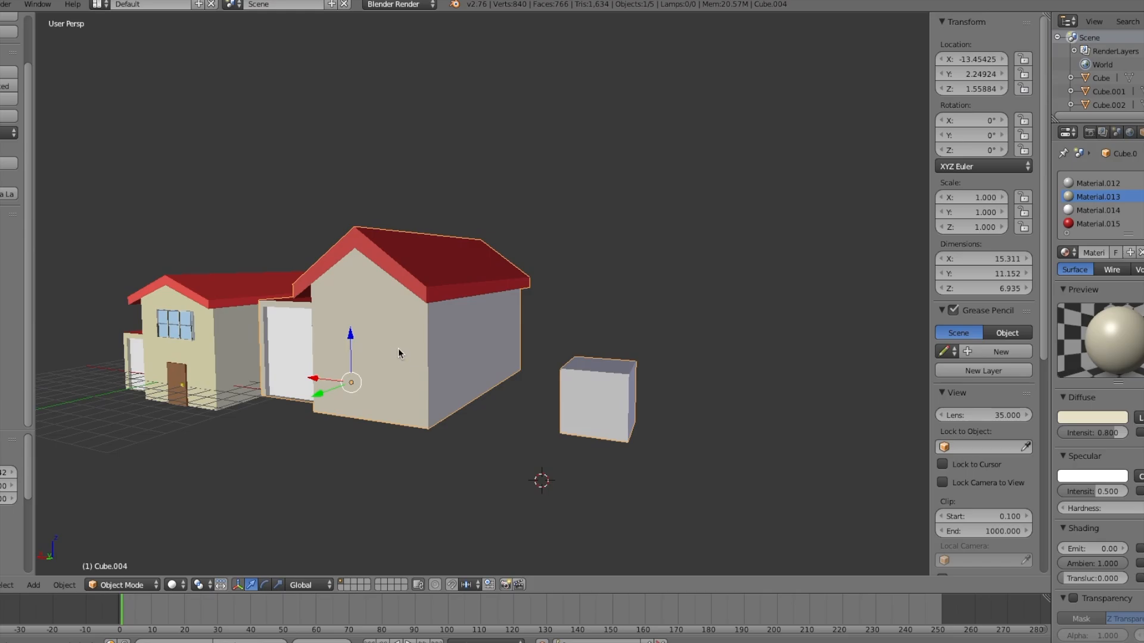
left_click(134, 584)
left_click(117, 552)
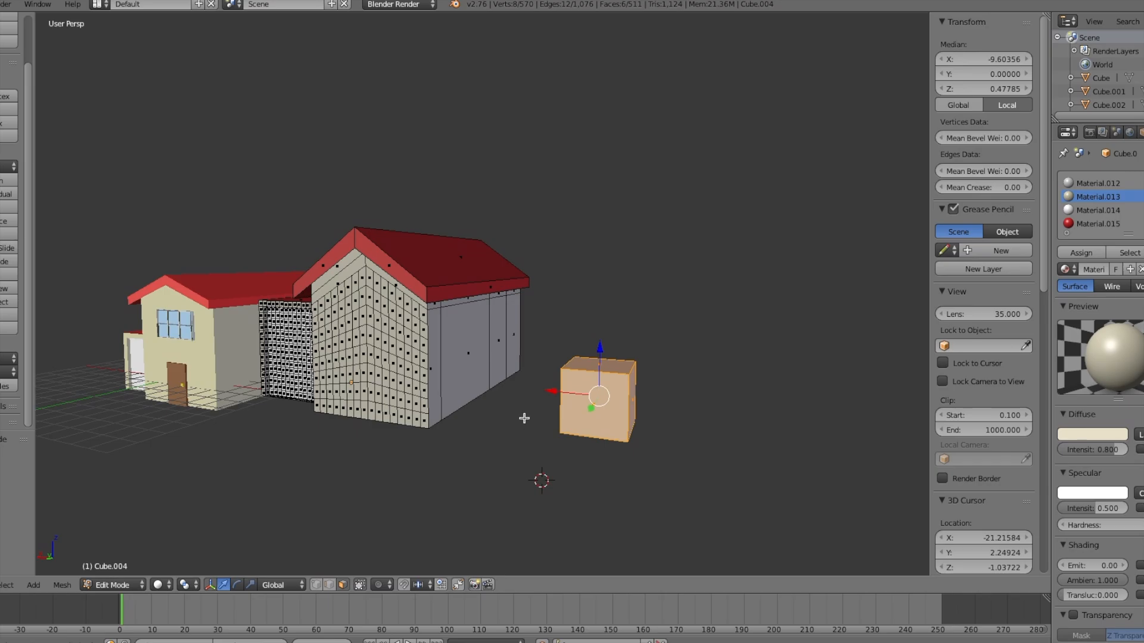
Move the cube along X towards the house to about -8.53 and select its front face
middle_click_drag(501, 401, 479, 413)
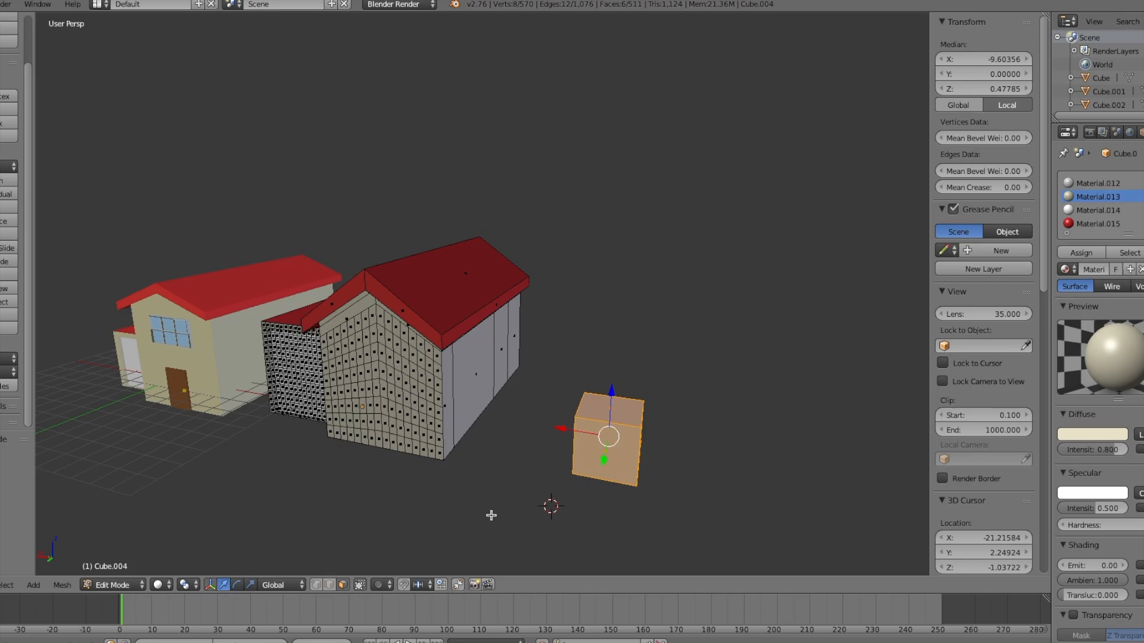
left_click_drag(564, 430, 531, 431)
middle_click_drag(534, 435, 486, 457)
right_click(582, 423)
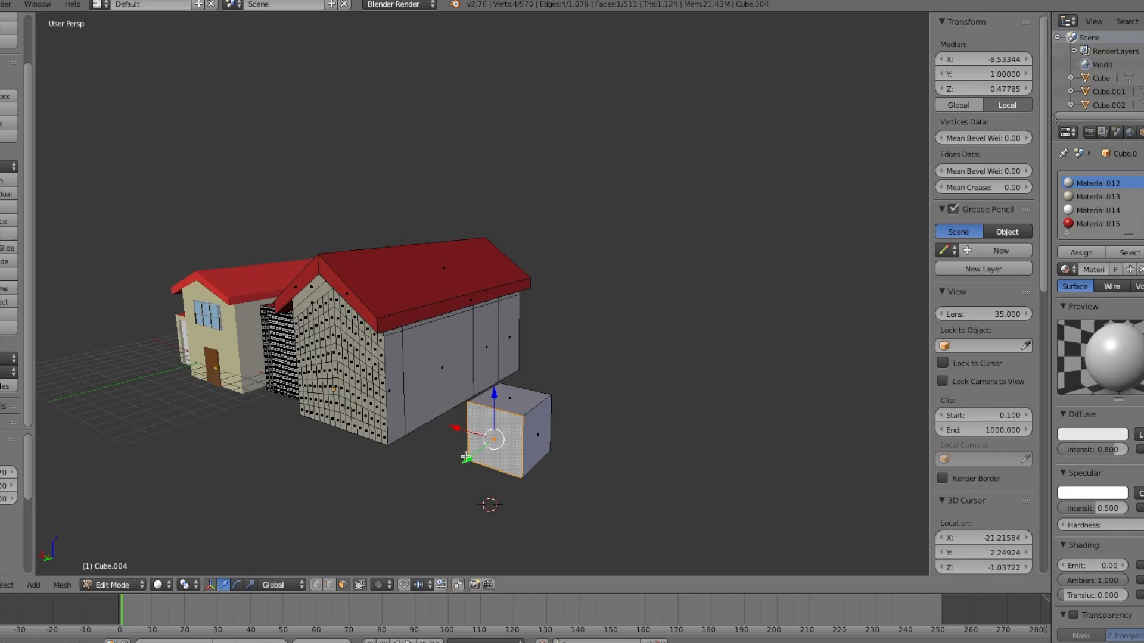
Push the cube's front face back along Y to about -0.19, turning the cube into a thin block
middle_click_drag(465, 457, 424, 455)
scroll(423, 455, "up", 3)
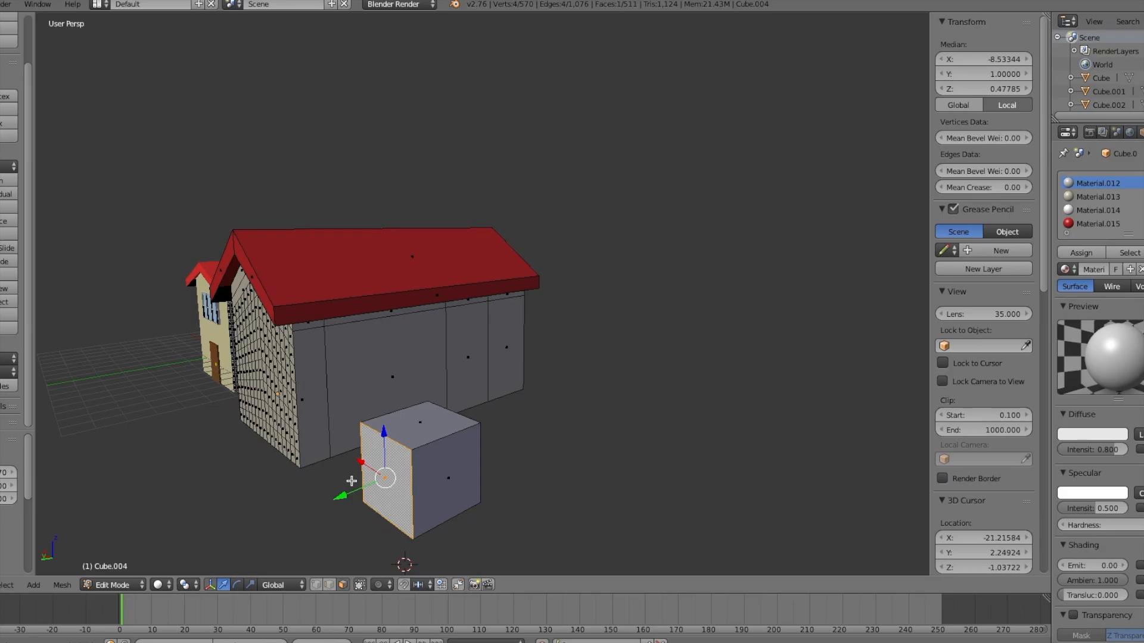
middle_click_drag(404, 454, 427, 452)
mouse_move(365, 410)
middle_mouse_down()
mouse_move(426, 416)
mouse_move(417, 421)
middle_mouse_up()
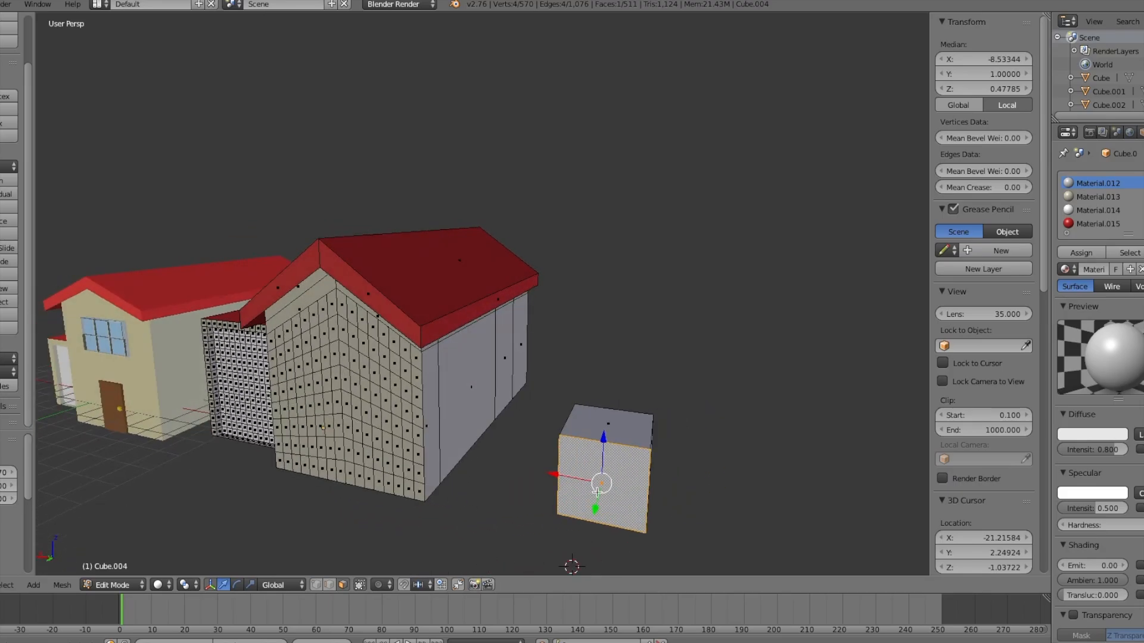
key("z")
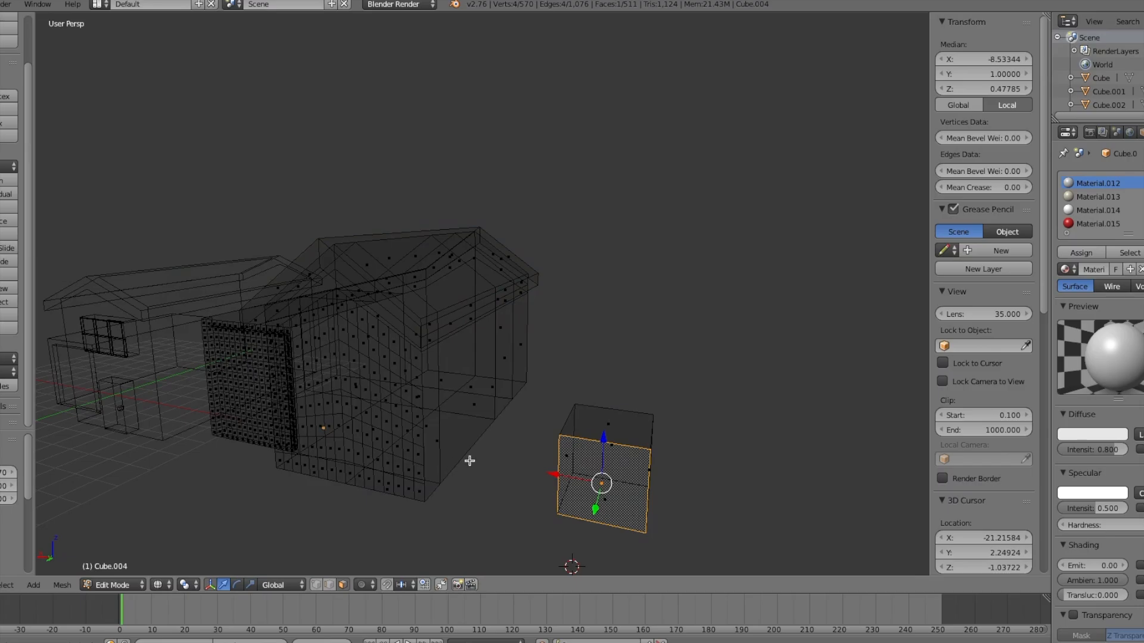
mouse_move(380, 349)
middle_mouse_down()
mouse_move(383, 363)
mouse_move(161, 350)
middle_mouse_up()
key("z")
mouse_move(352, 367)
middle_mouse_down()
mouse_move(297, 360)
mouse_move(330, 357)
mouse_move(316, 347)
middle_mouse_up()
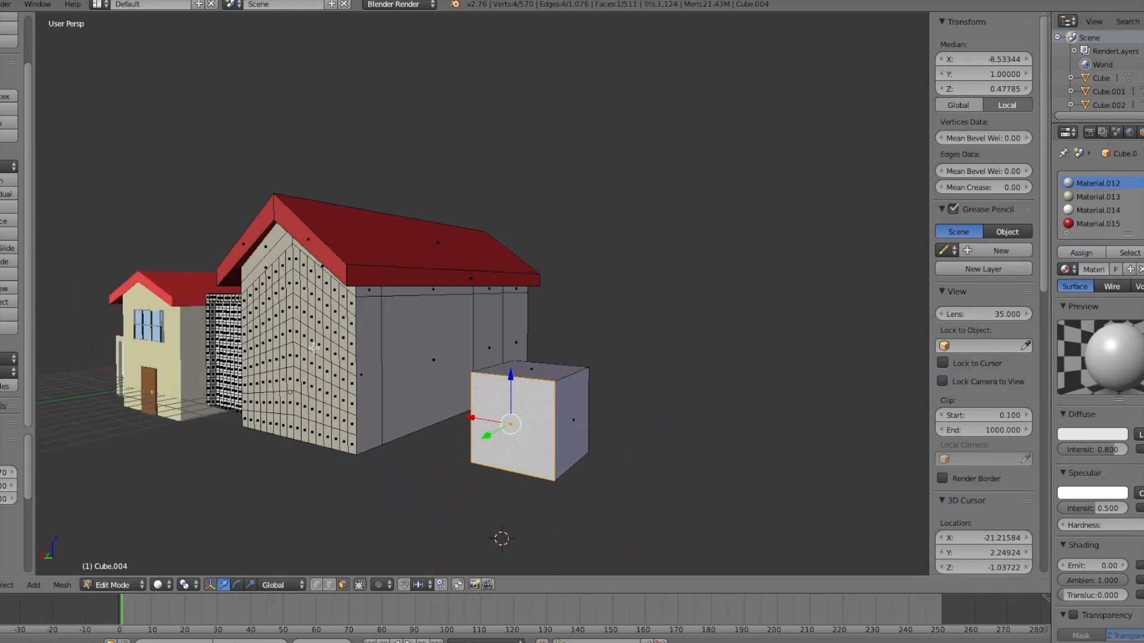
middle_click_drag(449, 410, 428, 416)
left_click_drag(350, 467, 375, 460)
middle_click_drag(340, 345, 351, 392)
left_click_drag(368, 476, 393, 470)
middle_click_drag(393, 470, 432, 457)
Widen the thin block by moving its side face along X to about -10.72, and lower its top face
right_click(567, 441)
left_click_drag(494, 436, 570, 445)
right_click(544, 404)
left_click_drag(537, 352, 534, 366)
left_click_drag(572, 463, 537, 459)
middle_click_drag(536, 459, 584, 456)
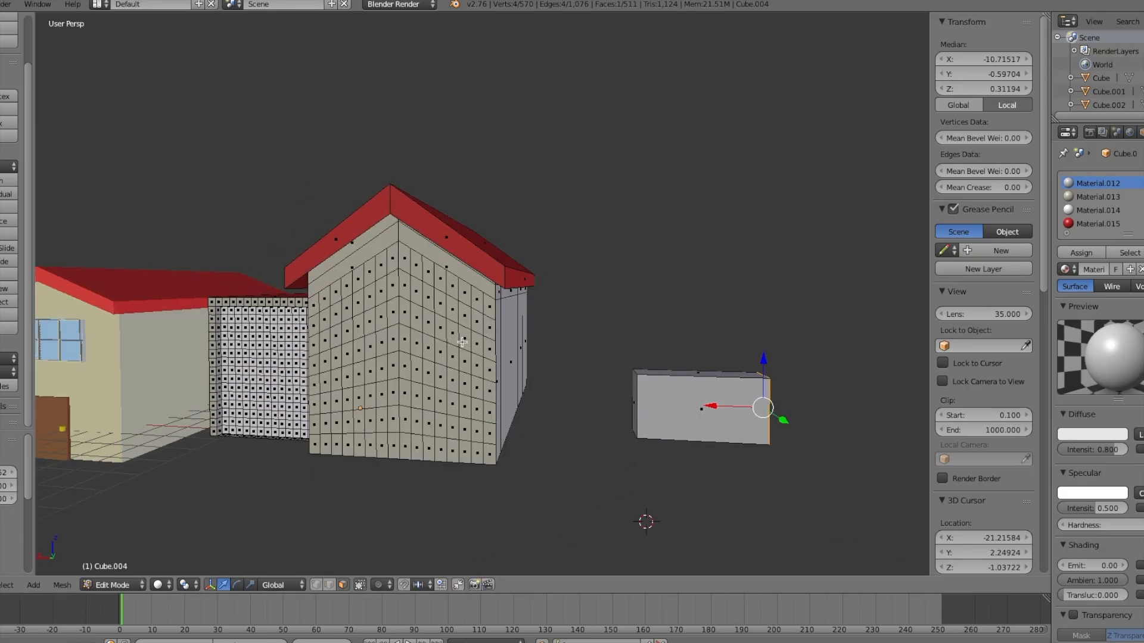
Subdivide the block's front face into an 8 by 8 grid and deselect everything
right_click(691, 405)
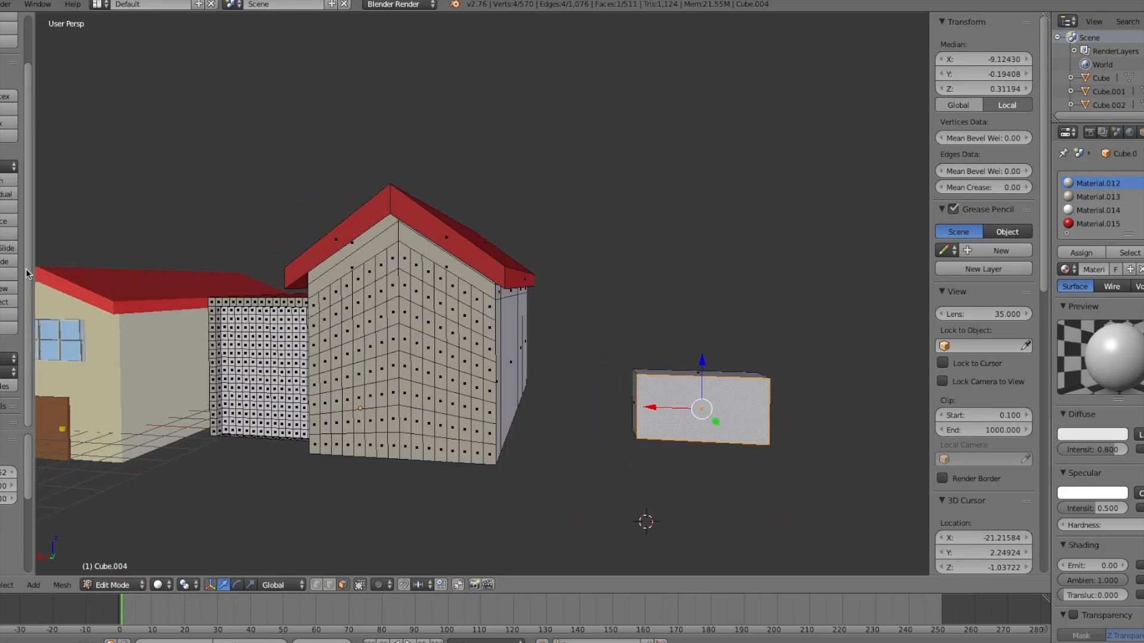
left_click(9, 234)
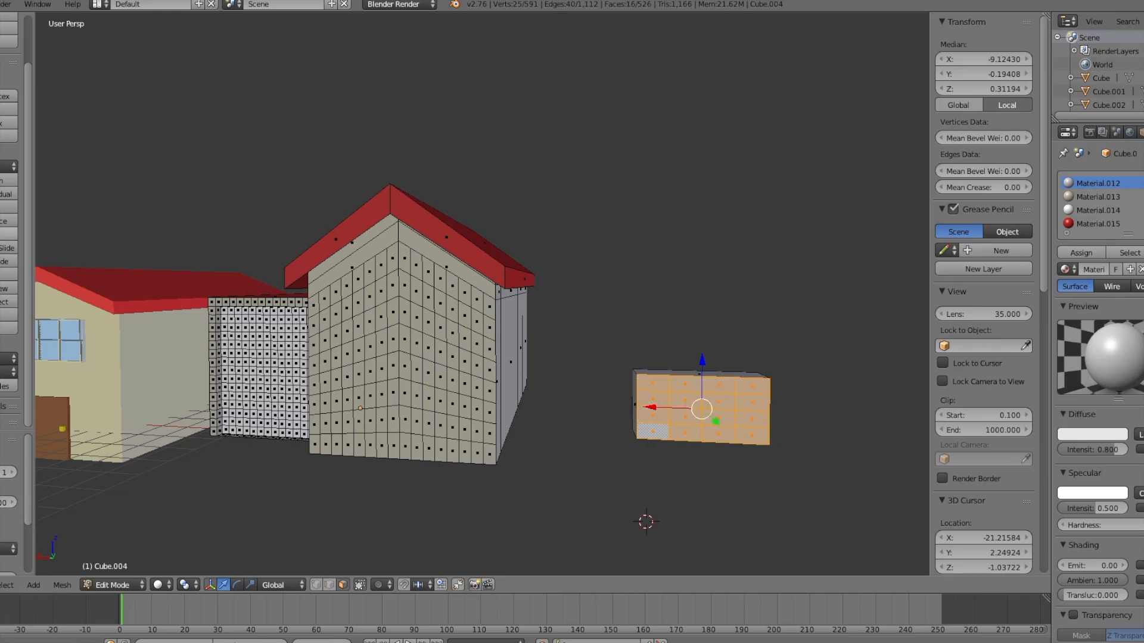
left_click(9, 235)
middle_click_drag(233, 266, 360, 305)
key("a")
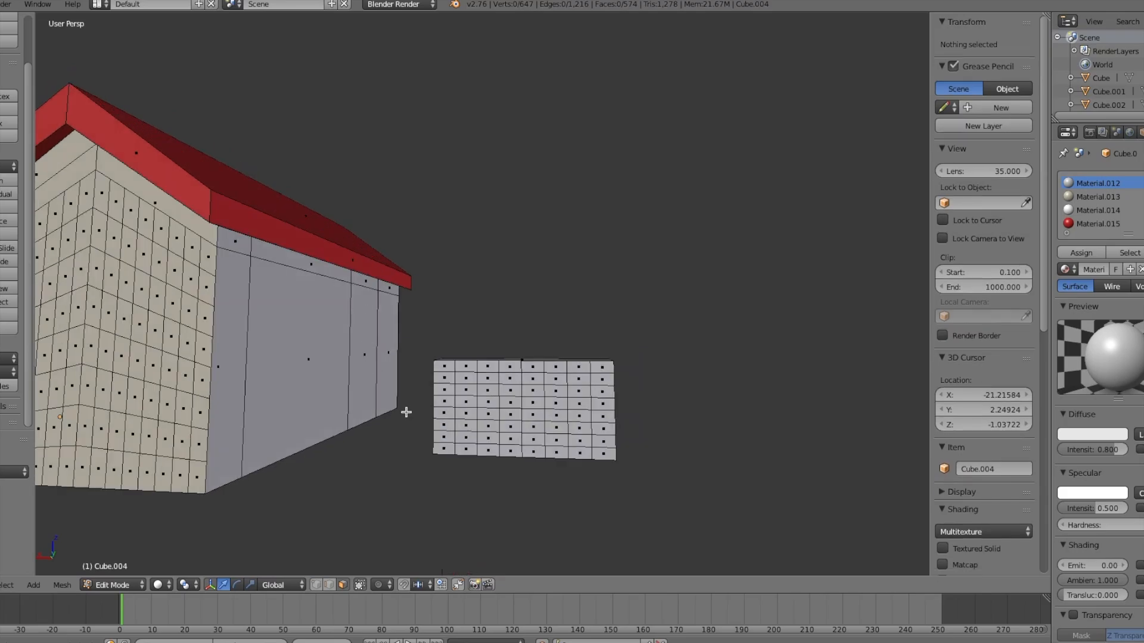
Extrude the outer border and two middle columns of the front grid outward to Y about -0.05, forming a two-pane window frame
key("c")
scroll(442, 363, "up", 3)
mouse_move(442, 364)
left_mouse_down()
mouse_move(601, 381)
mouse_move(606, 453)
mouse_move(473, 455)
mouse_move(445, 444)
mouse_move(444, 382)
left_mouse_up()
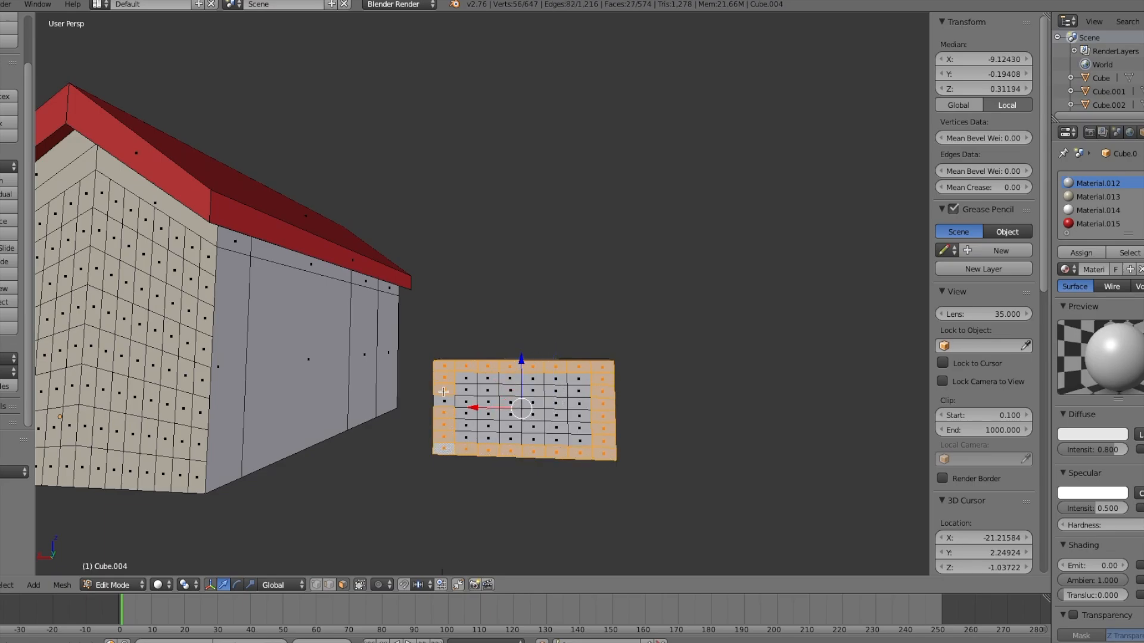
left_click_drag(517, 376, 513, 438)
left_click_drag(532, 379, 529, 435)
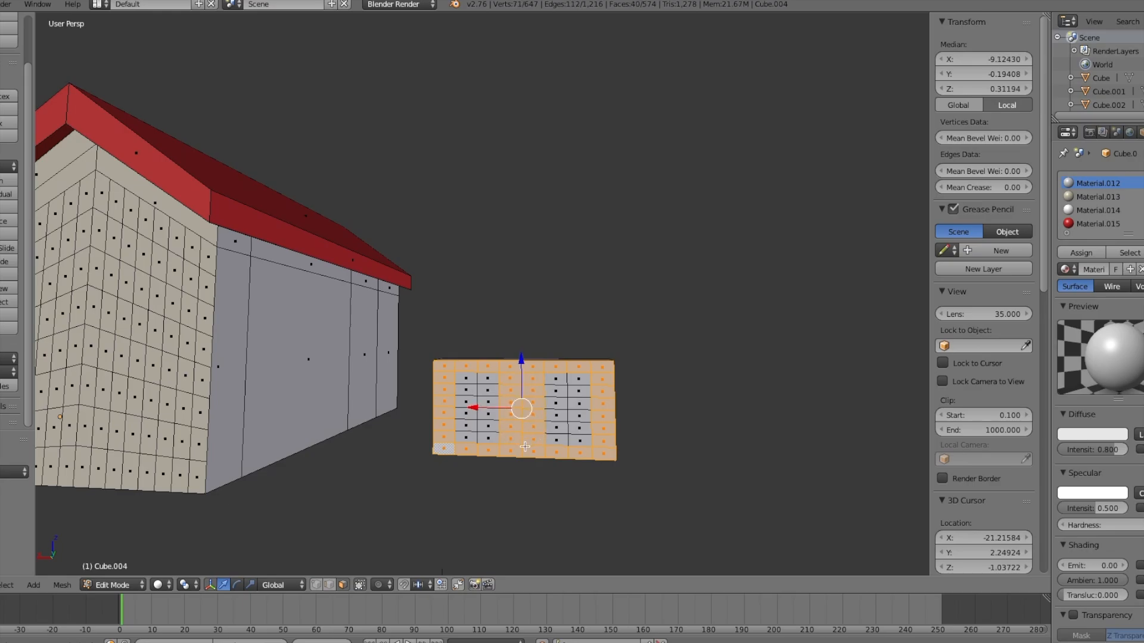
middle_click_drag(526, 416, 513, 420)
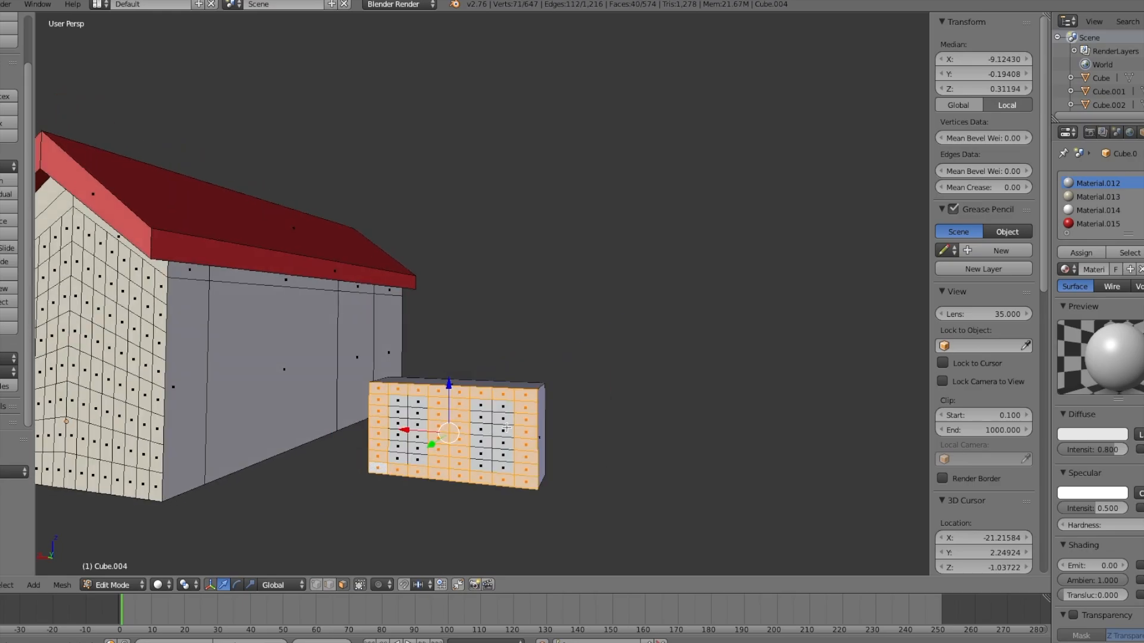
key("e")
left_click(506, 431)
middle_click_drag(505, 431, 470, 426)
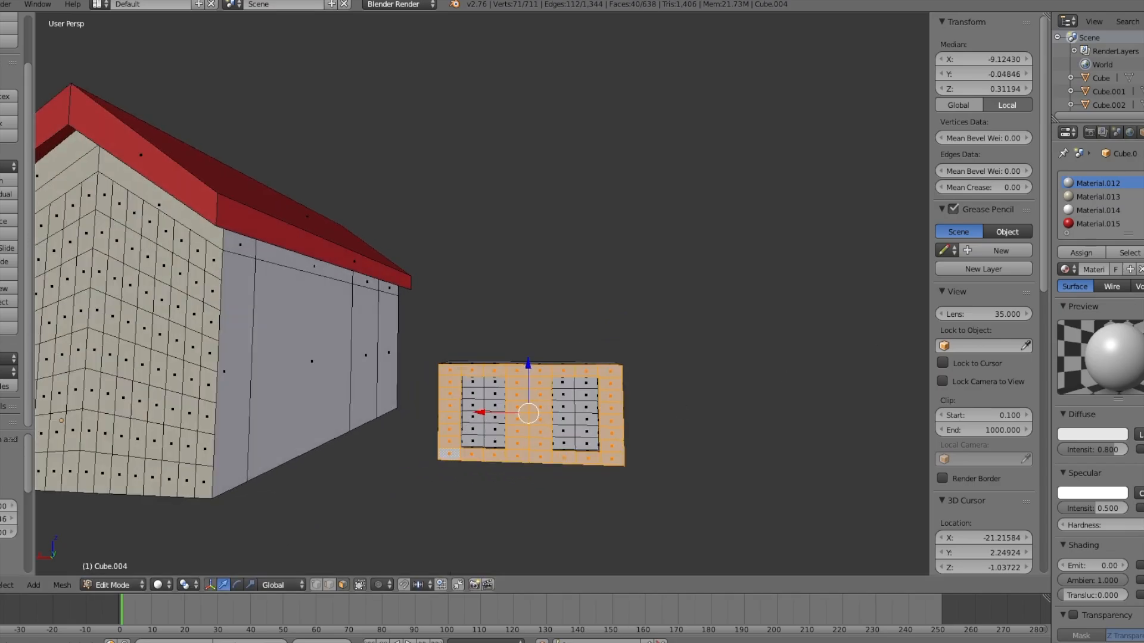
Assign the white Material.014 to the extruded window frame faces and clear the selection
left_click(1093, 210)
left_click(1081, 253)
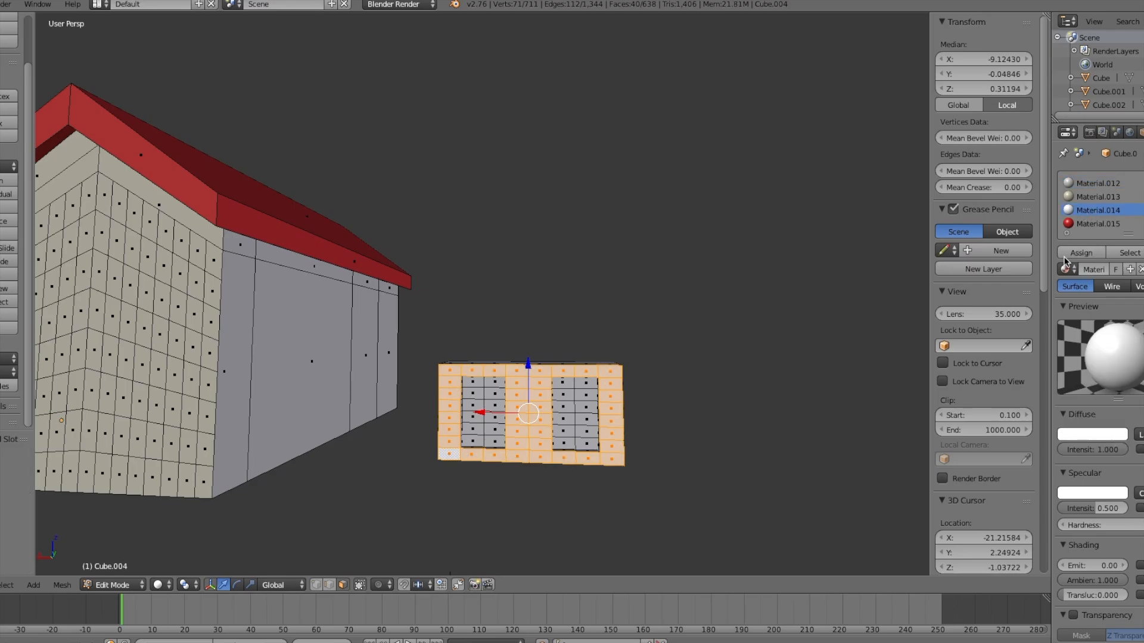
key("a")
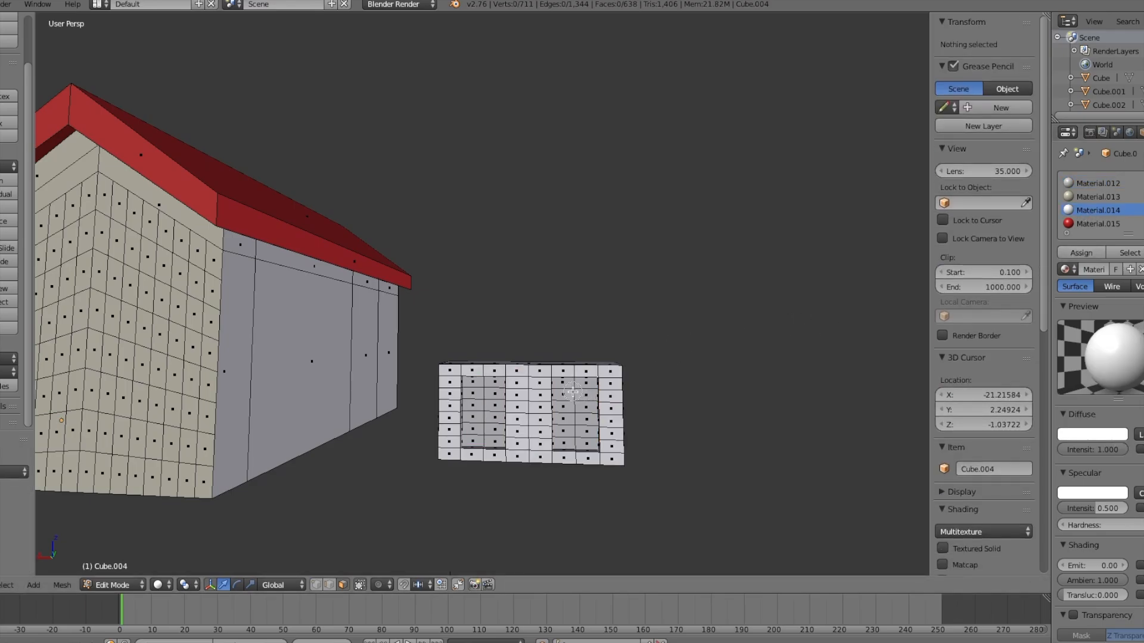
Assign a new material to the two recessed window panes and set its diffuse colour to blue (R 0.288, G 0.378, B 0.800)
key("l")
key("l")
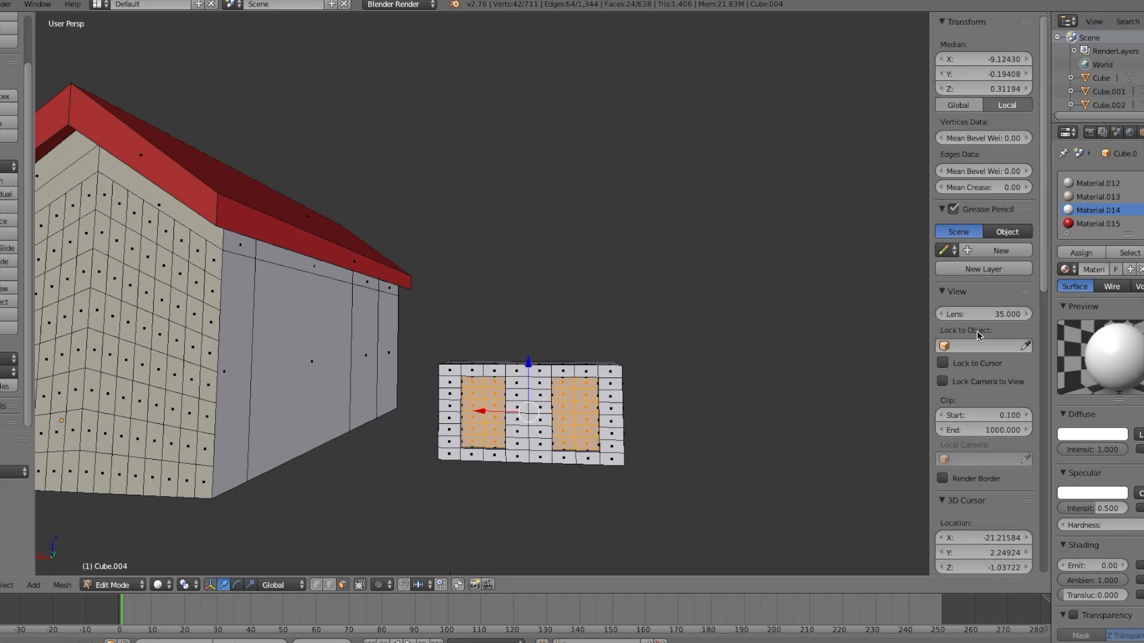
left_click(1143, 183)
left_click(1114, 281)
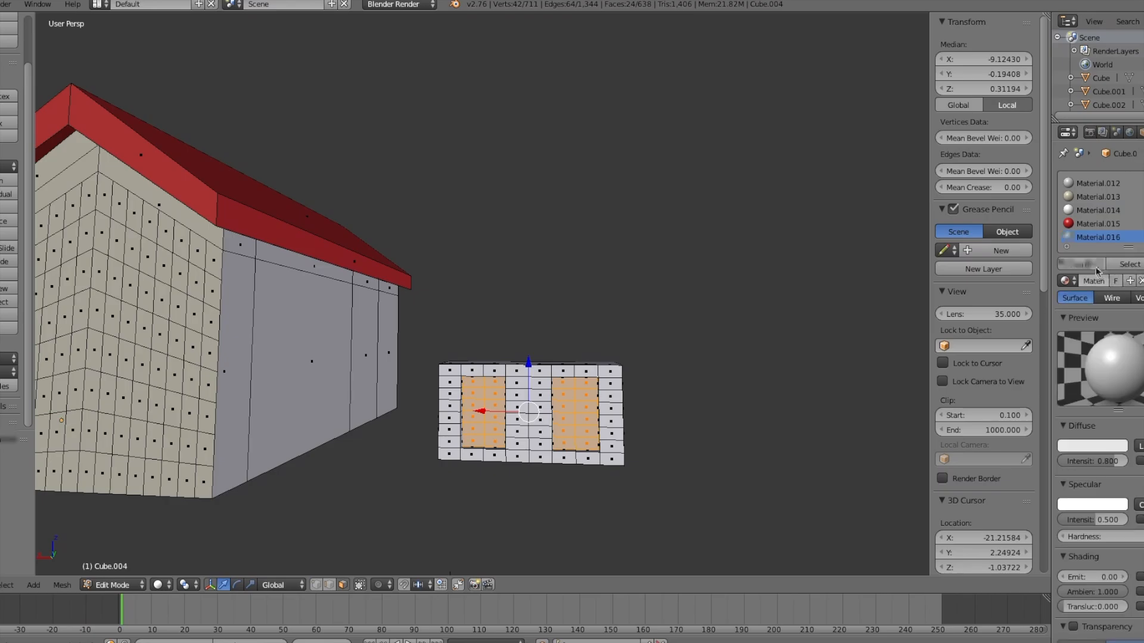
left_click(1085, 444)
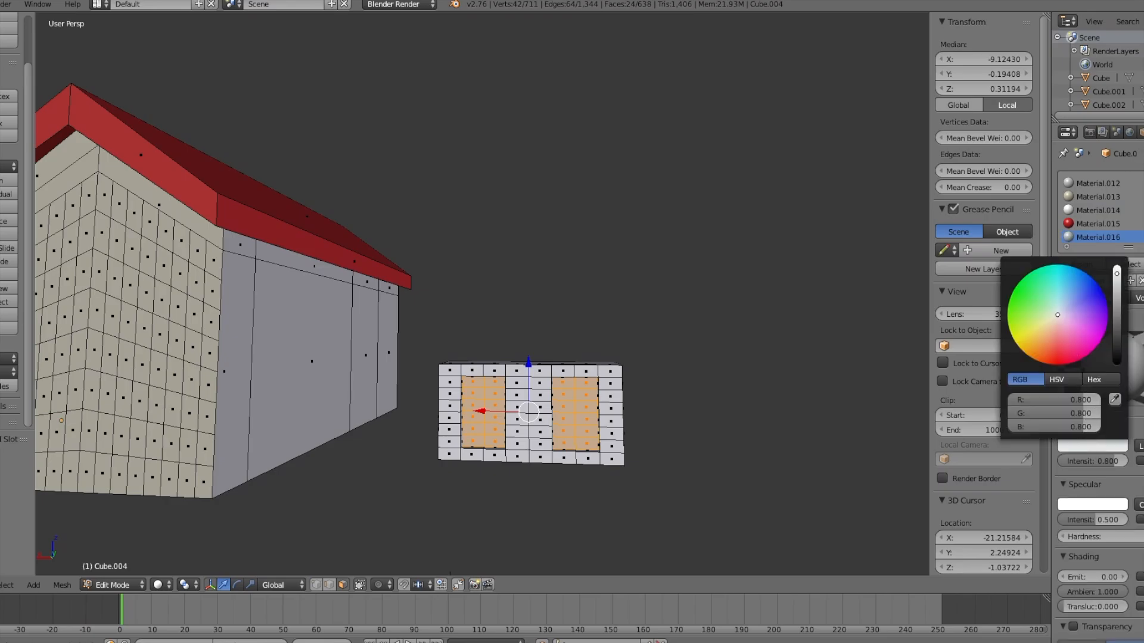
left_click(1061, 306)
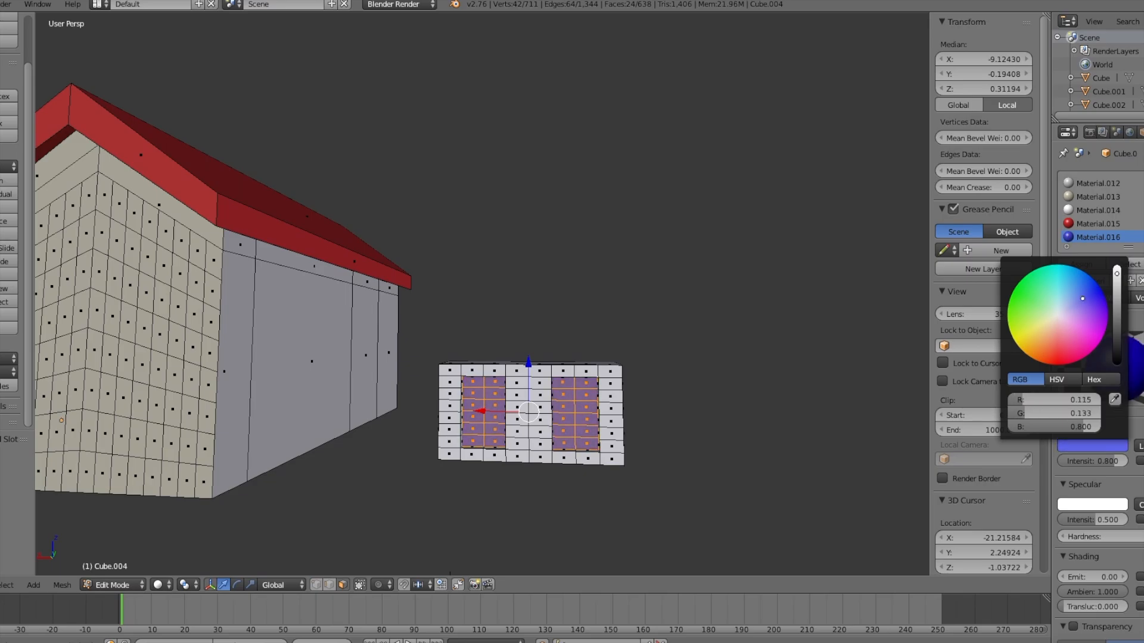
left_click(1072, 301)
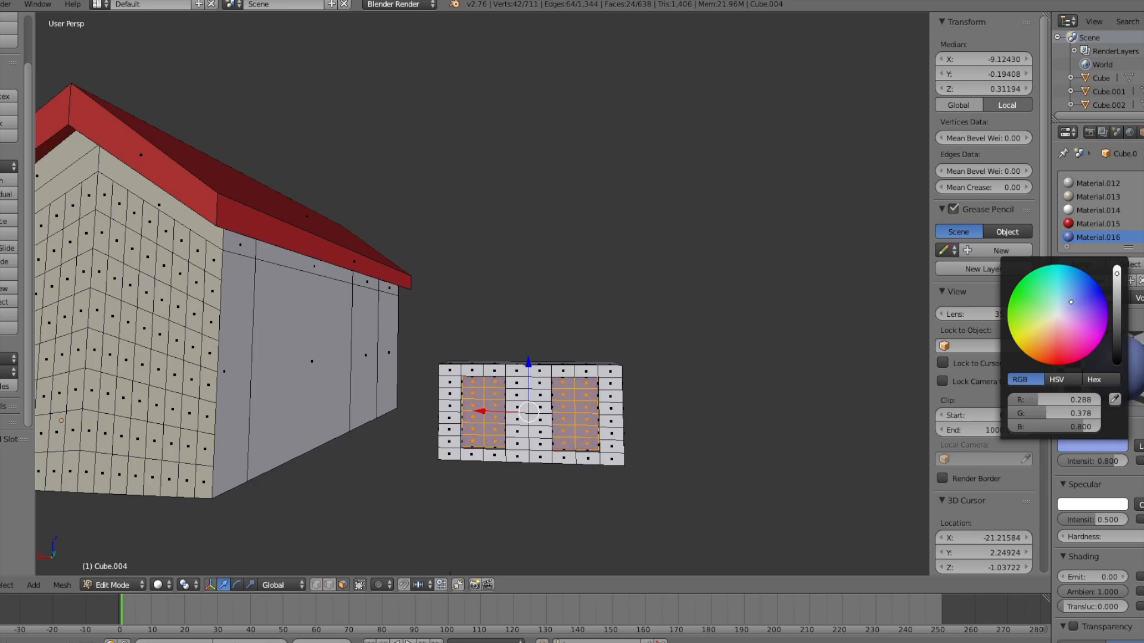
left_click(1094, 443)
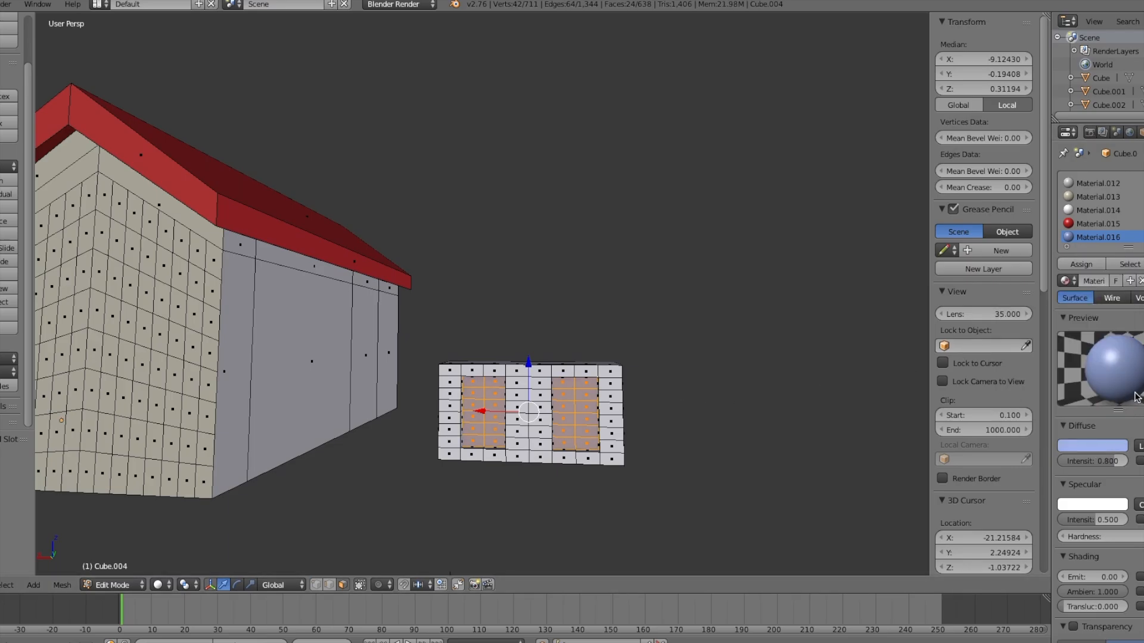
mouse_move(653, 344)
middle_mouse_down()
mouse_move(669, 342)
mouse_move(662, 348)
middle_mouse_up()
key("a")
Select all faces of the window block, including the hidden ones, in wireframe display and return to solid shading
scroll(669, 342, "down", 4)
scroll(669, 342, "up", 2)
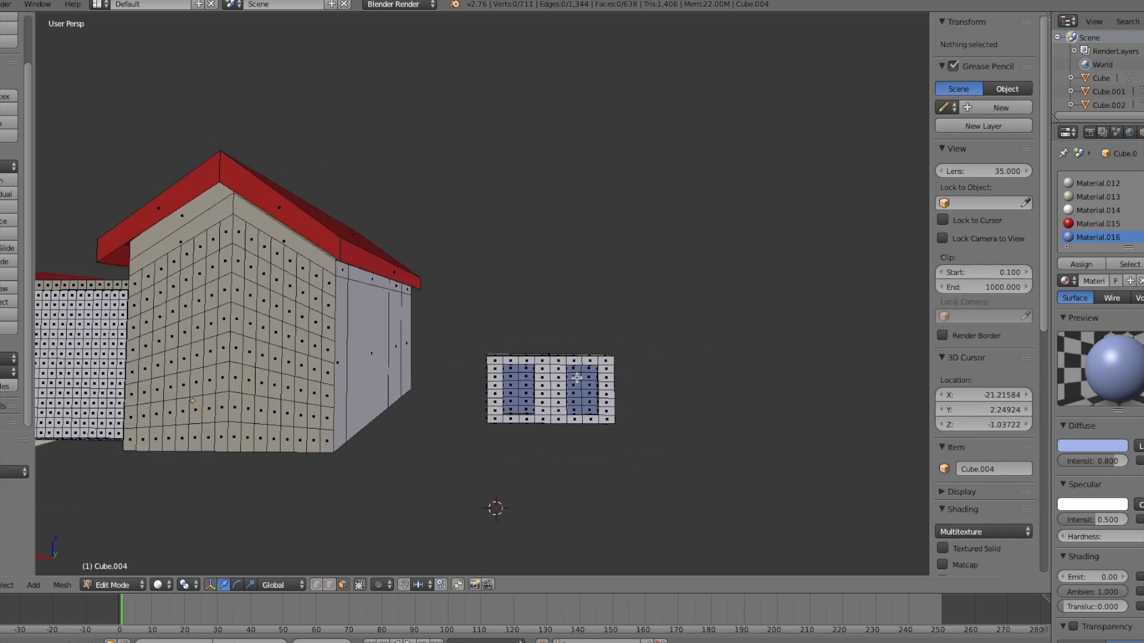
key("z")
key("c")
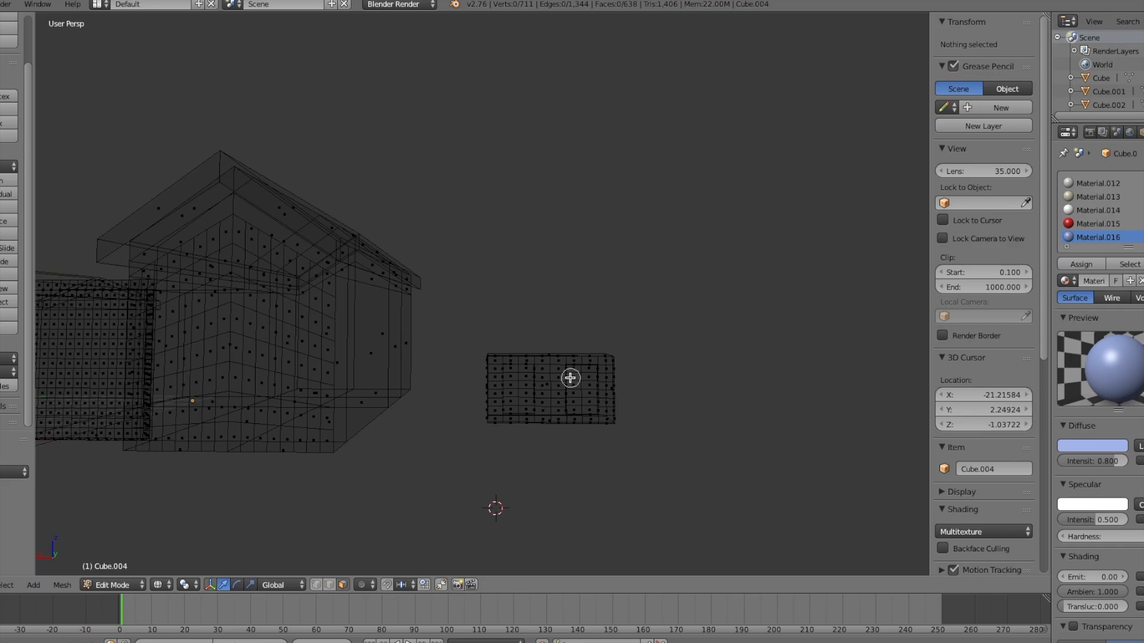
scroll(560, 381, "down", 5)
left_click(556, 383)
right_click(557, 383)
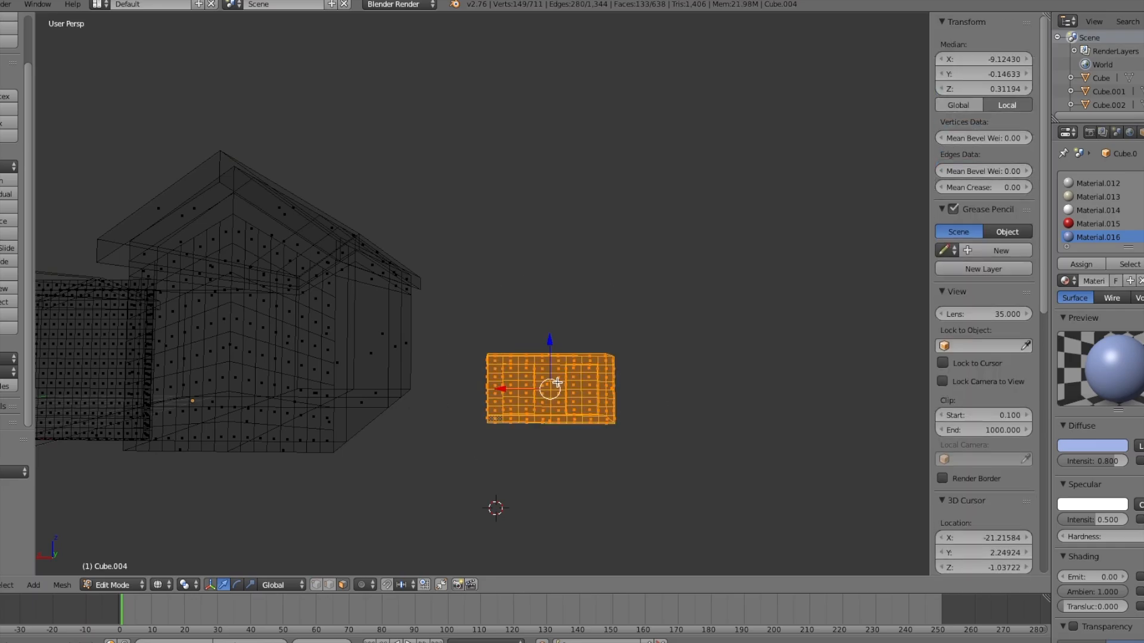
key("c")
scroll(557, 383, "up", 6)
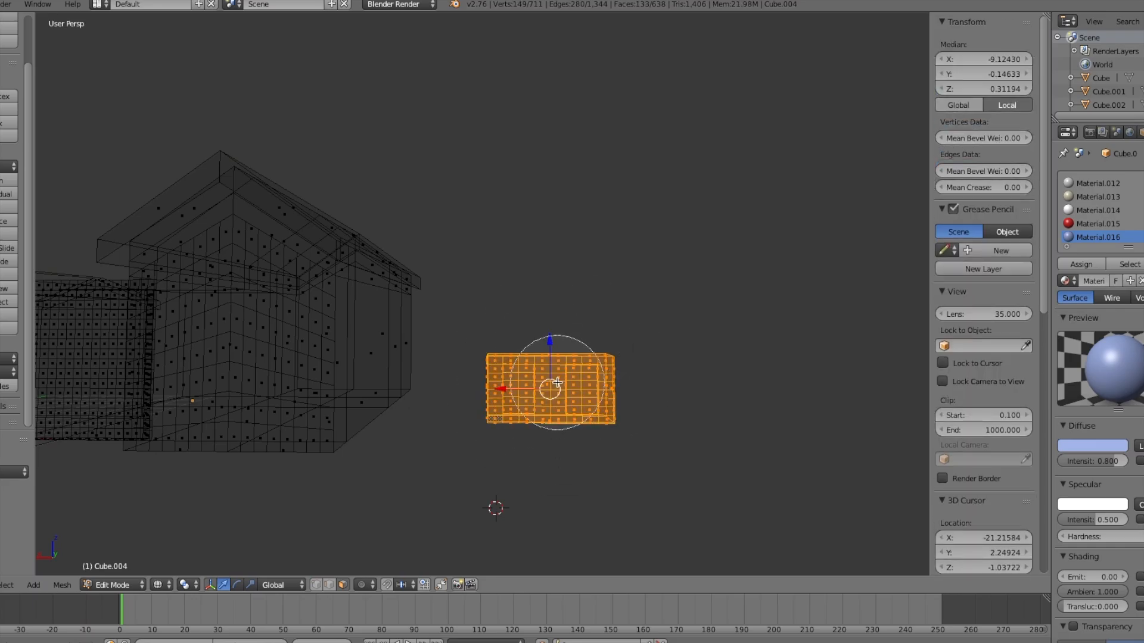
right_click(557, 383)
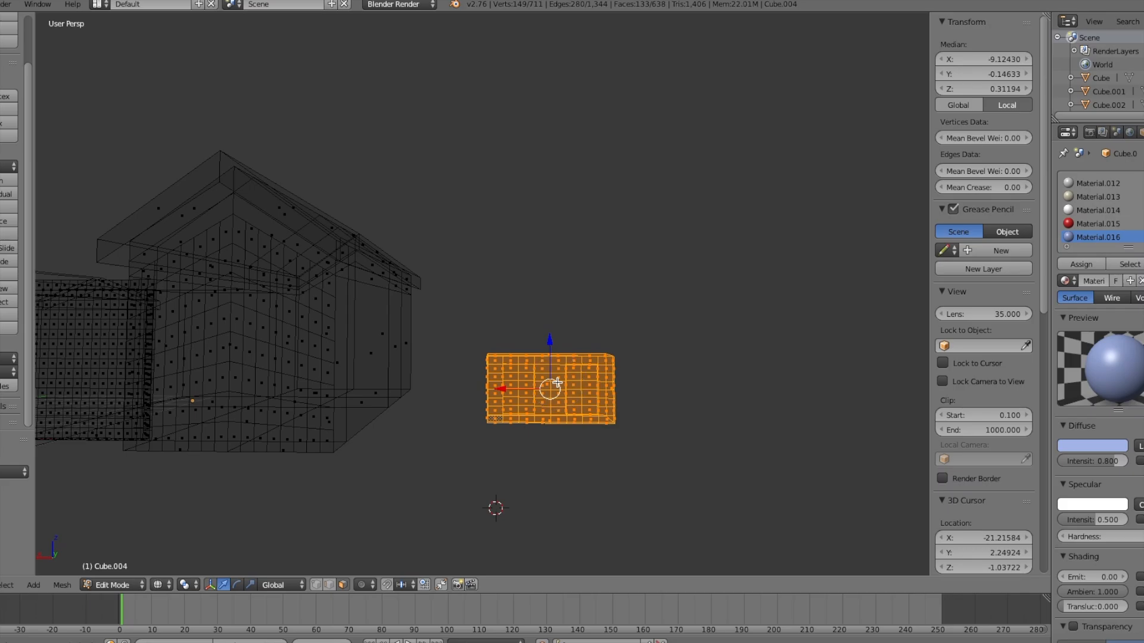
key("z")
Move the window block towards the house to about X -6.24, Y 1.88 and Z 0.73
middle_click_drag(558, 383, 556, 388)
left_click_drag(493, 413, 384, 400)
scroll(384, 400, "down", 2)
left_click_drag(433, 336, 445, 322)
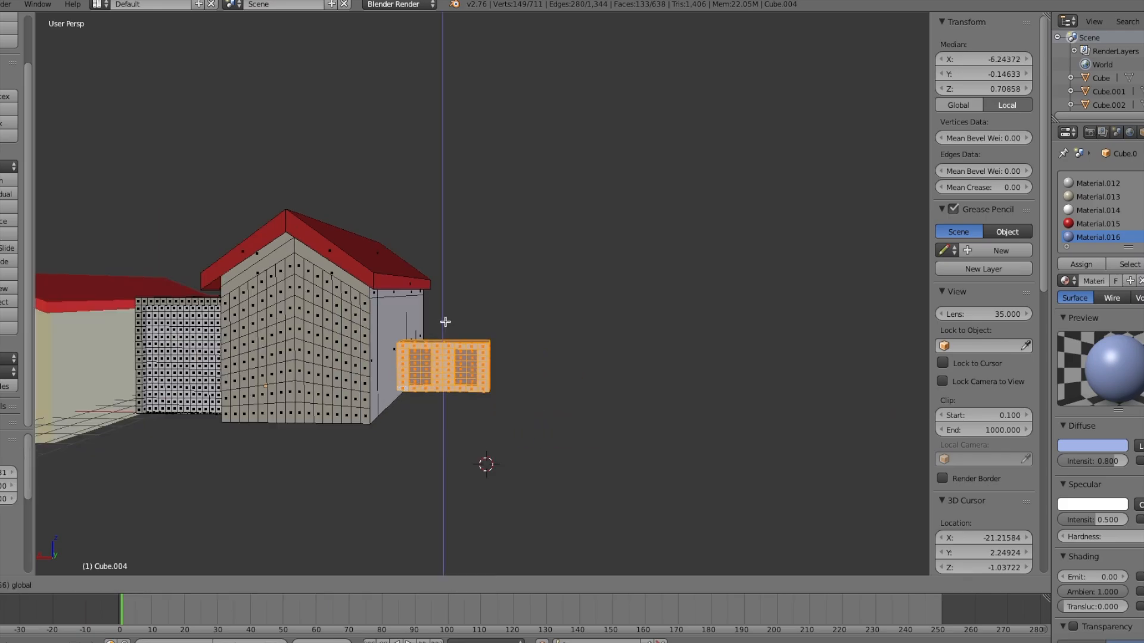
middle_click_drag(444, 321, 397, 340)
left_click_drag(302, 409, 260, 424)
middle_click_drag(260, 424, 344, 395)
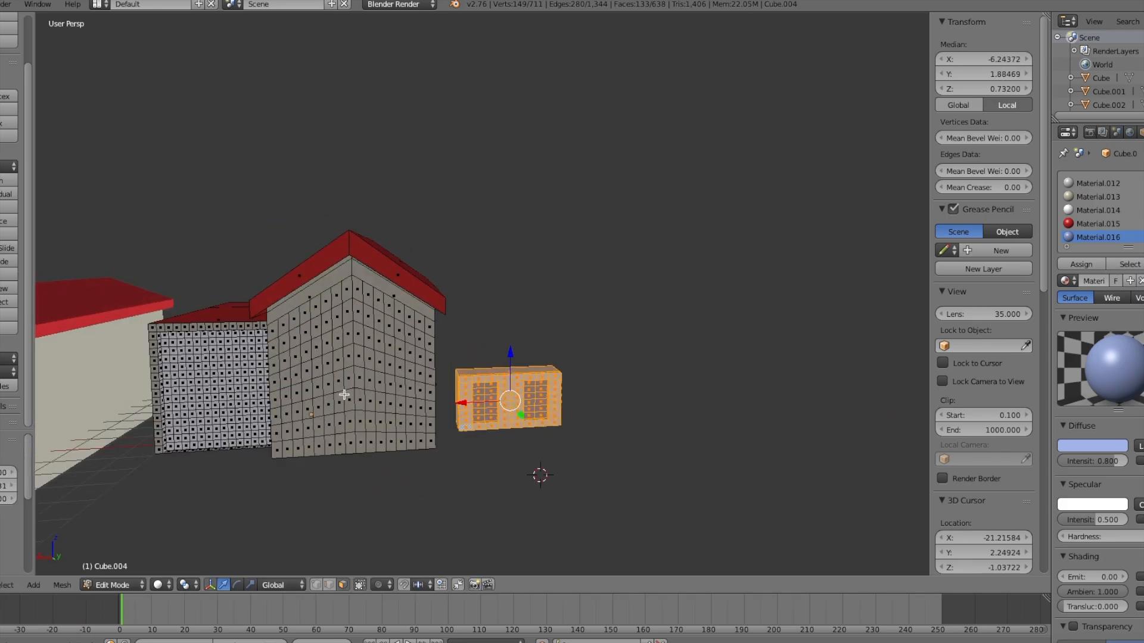
Position the window block on the gabled front wall at about X -1.54 and Z 2.23, sinking it in along Y to about 1.14
left_click_drag(464, 403, 364, 320)
left_click_drag(350, 361, 340, 362)
middle_click_drag(339, 361, 597, 397)
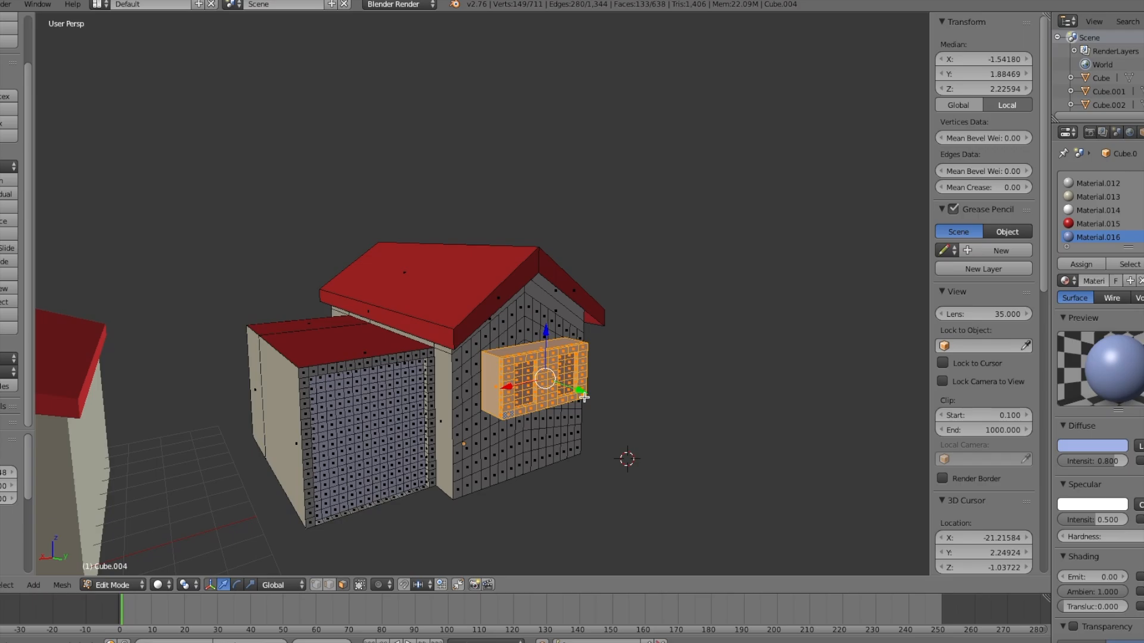
left_click_drag(581, 394, 563, 390)
middle_click_drag(562, 390, 543, 390)
left_click_drag(492, 387, 494, 385)
middle_click_drag(494, 385, 493, 386)
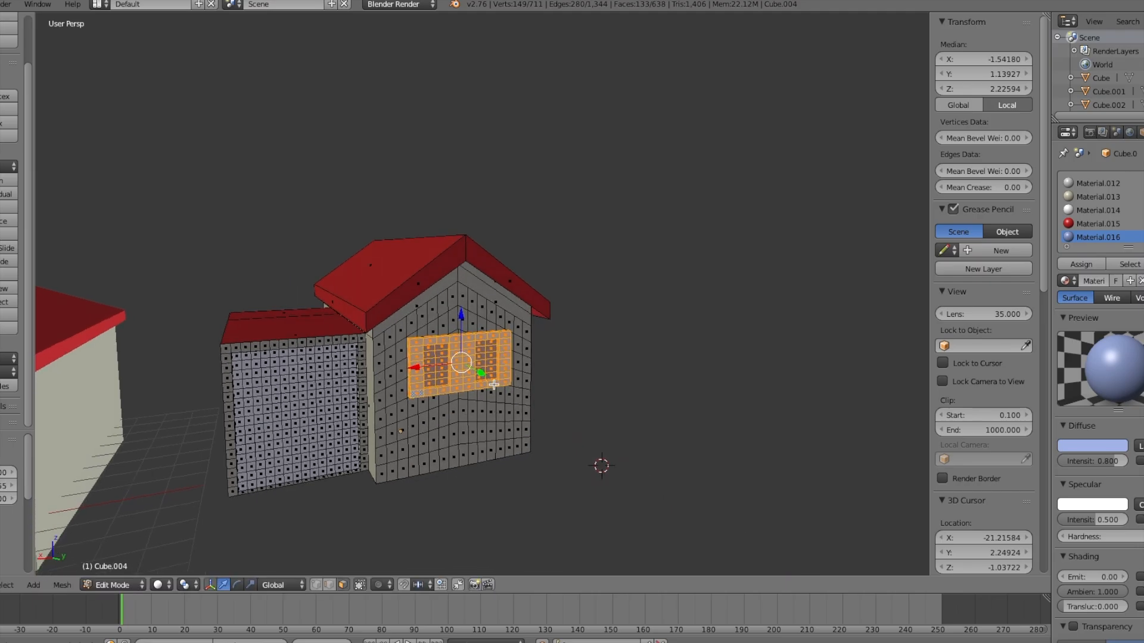
Raise the window block on the gabled wall along Z to about 2.68
key("a")
scroll(500, 384, "up", 2)
scroll(462, 368, "down", 5)
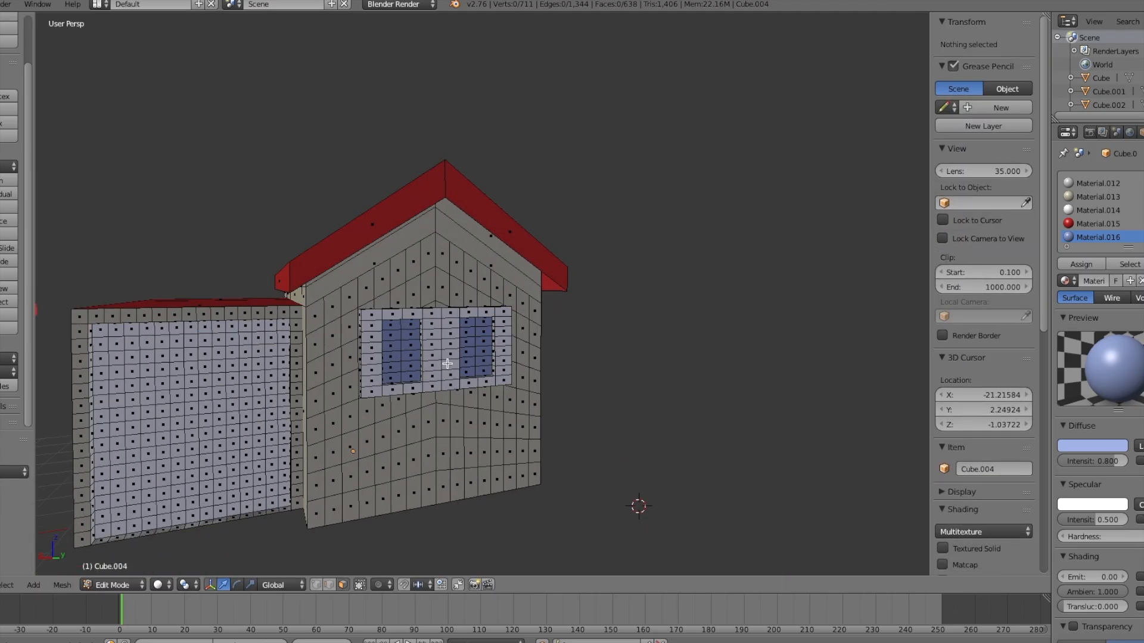
key("ctrl+z")
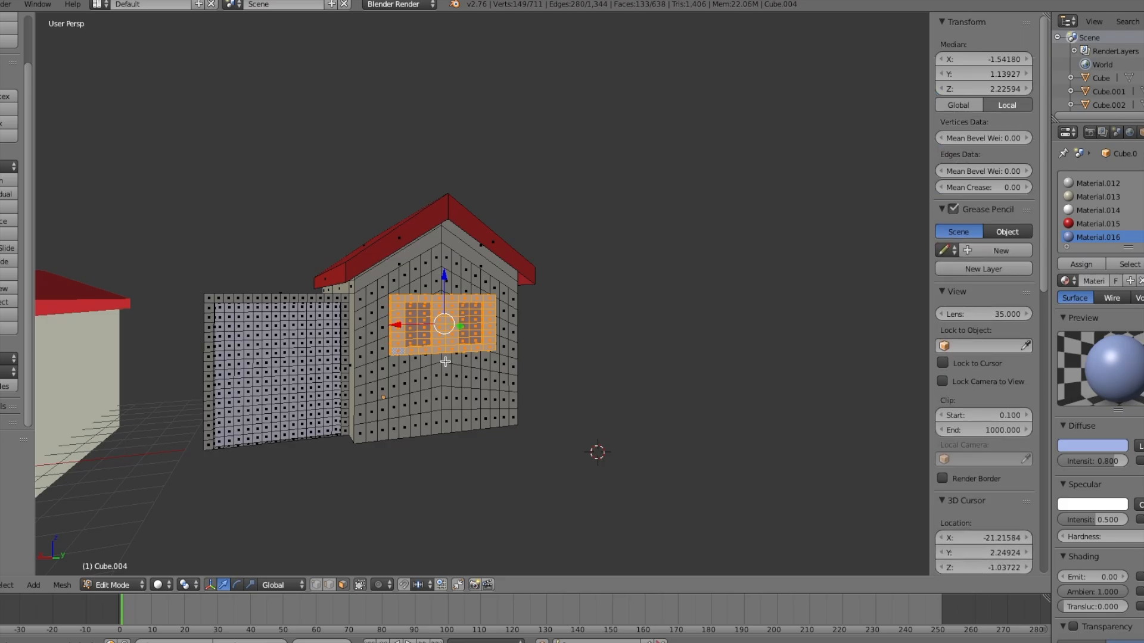
key("g")
key("z")
left_click(445, 260)
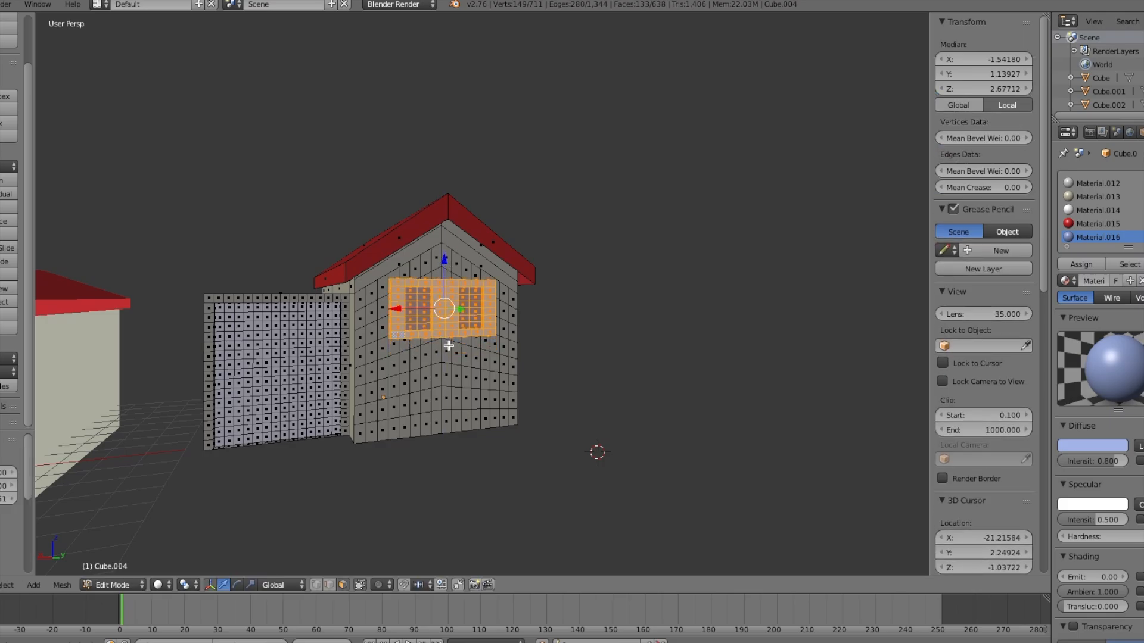
Examine the house with its window in Object Mode, and return to Edit Mode
key("a")
left_click(113, 585)
left_click(114, 585)
left_click(121, 569)
scroll(371, 395, "up", 3)
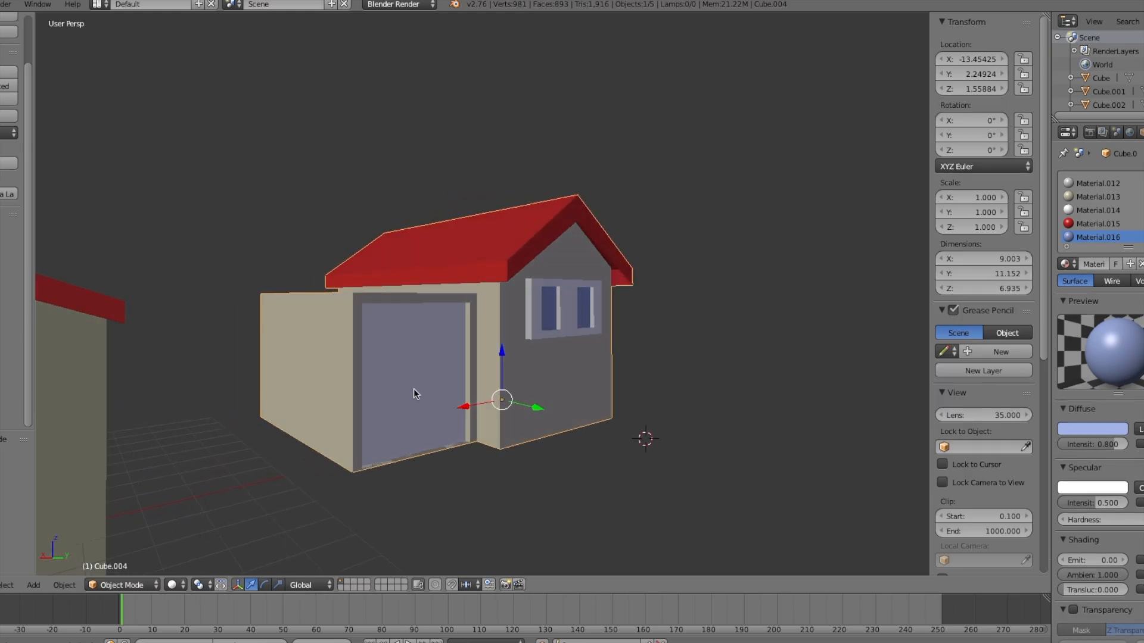
scroll(413, 389, "down", 4)
left_click(141, 586)
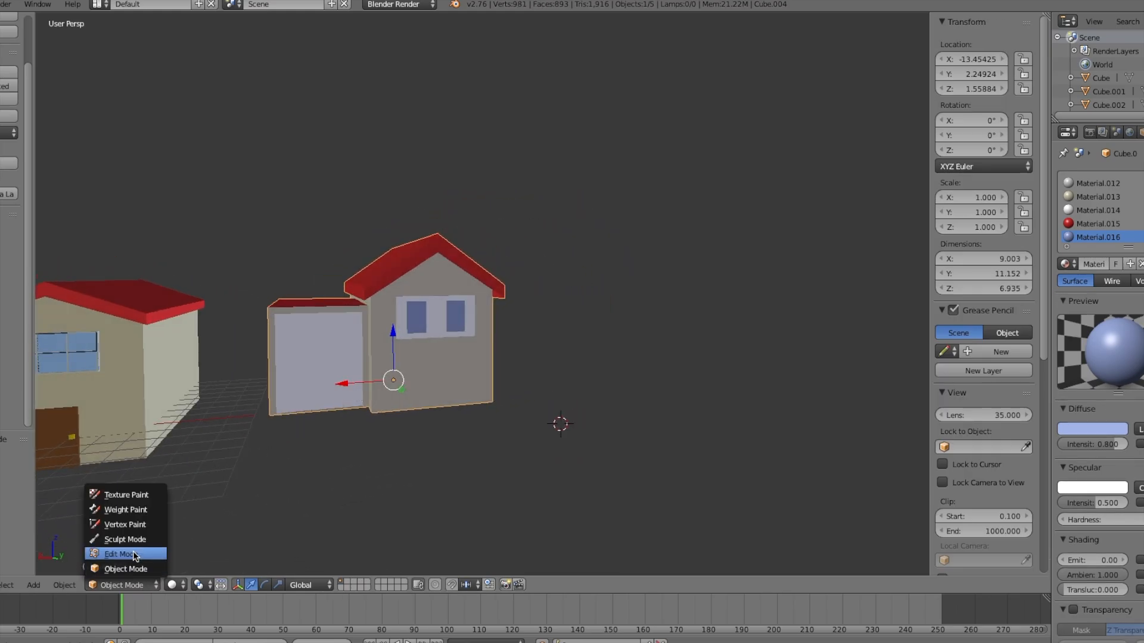
left_click(125, 555)
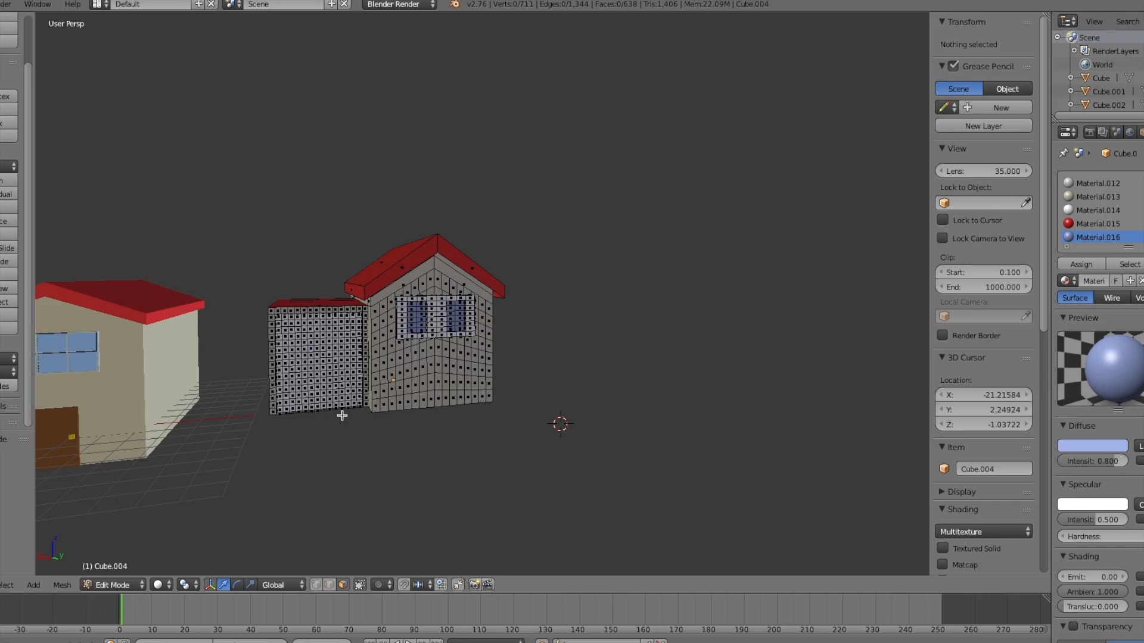
Switch the new house from Edit Mode back to Object Mode
scroll(341, 413, "up", 2)
scroll(341, 413, "down", 2)
middle_click_drag(266, 407, 297, 415)
left_click(52, 588)
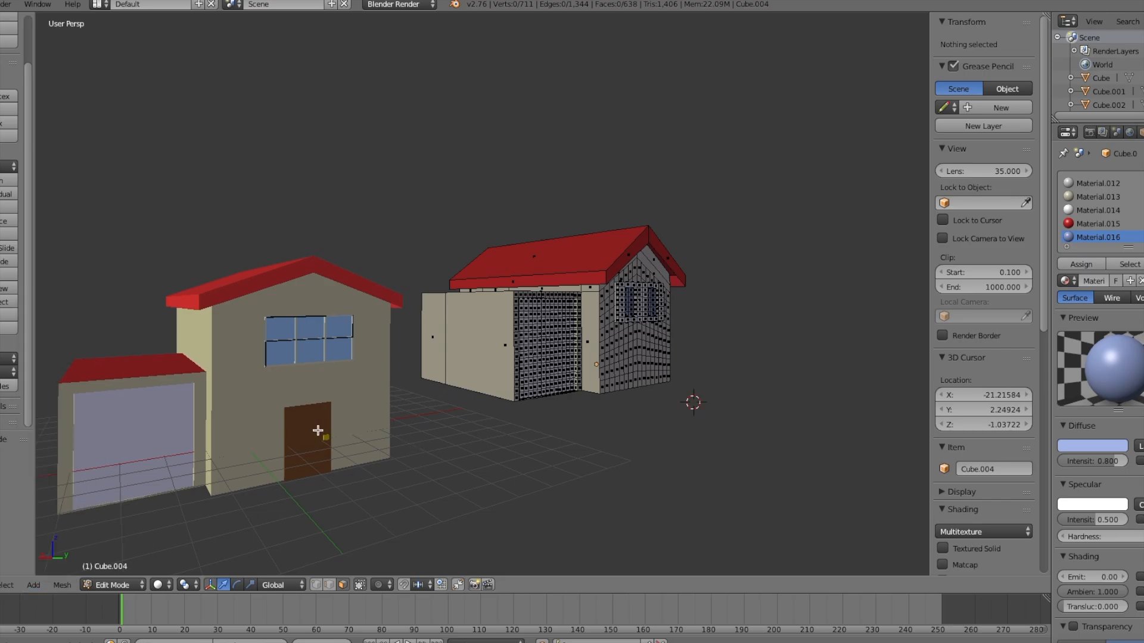
left_click(113, 585)
left_click(119, 571)
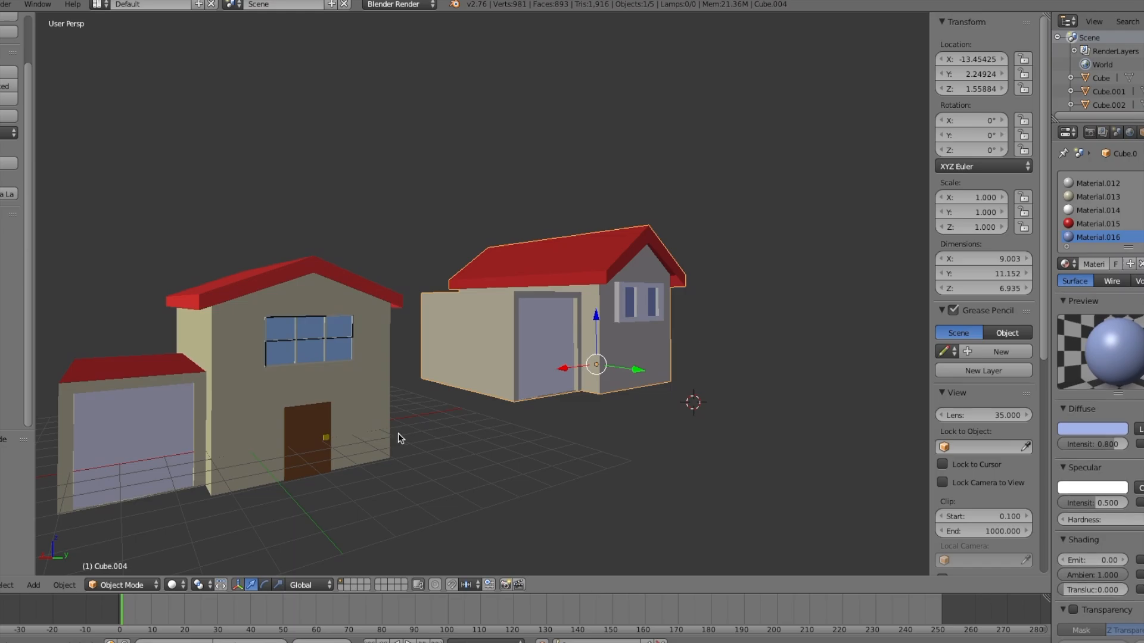
Duplicate the example house's brown door together with its yellow knob and place the copy near the new house
right_click(293, 438)
middle_click_drag(325, 436, 302, 434)
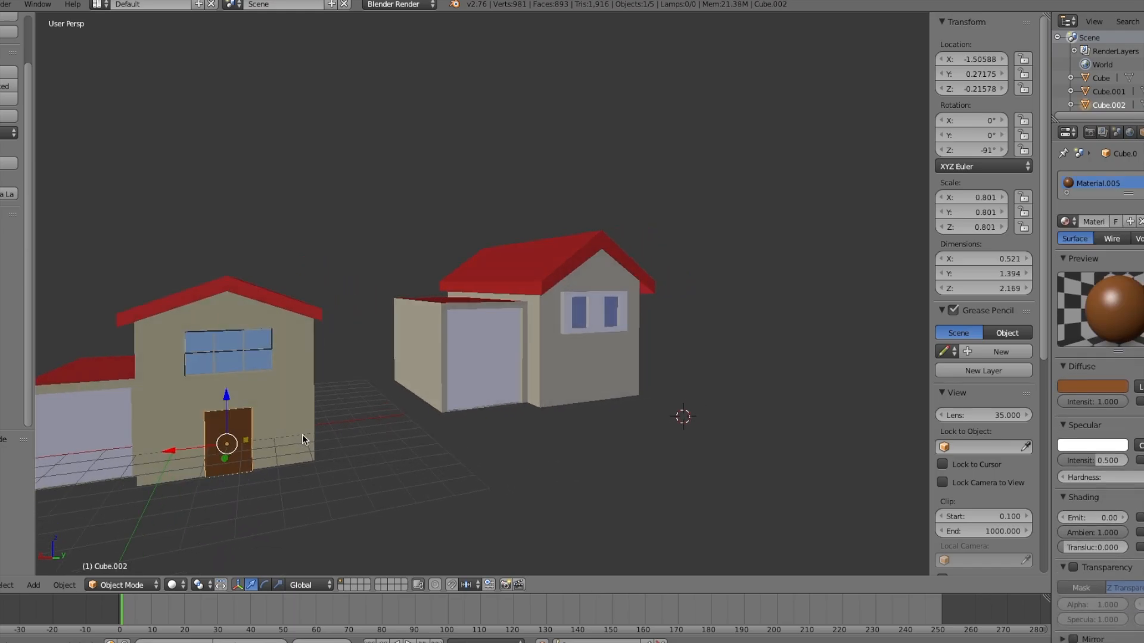
right_click(246, 441, "shift")
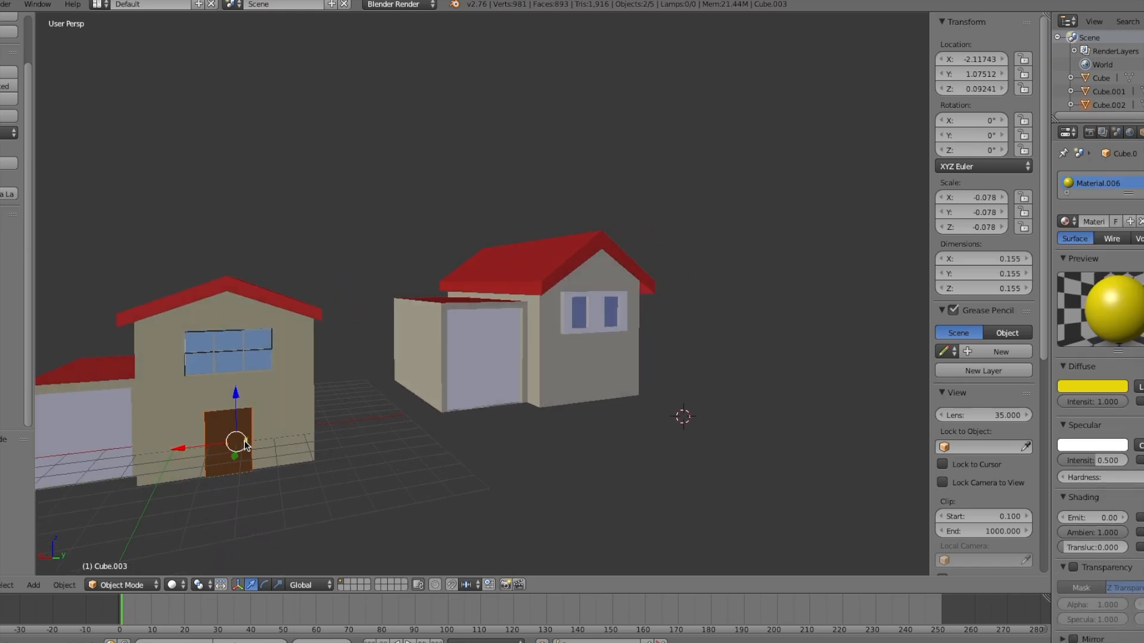
key("shift+d")
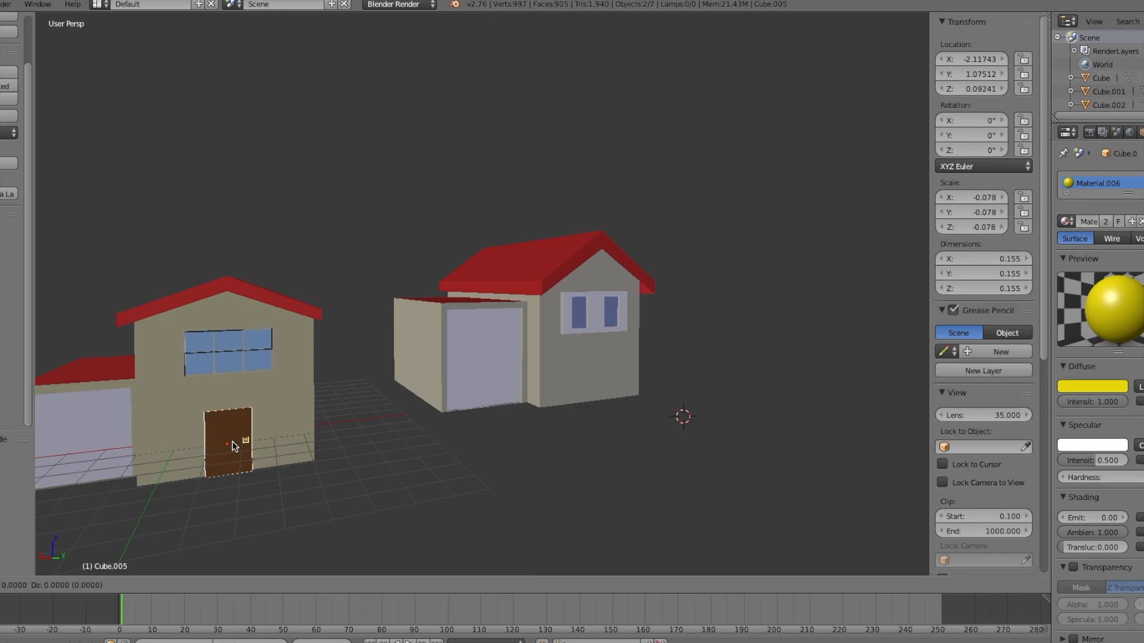
left_click(484, 435)
Move the copied door and knob onto the new house's gabled front wall, with the knob at about X -15.49, Y 3.46 and Z 1.78
middle_click_drag(484, 435, 270, 468)
left_click_drag(220, 458, 430, 432)
left_click_drag(482, 407, 485, 367)
middle_click_drag(485, 367, 525, 389)
left_click_drag(715, 484, 685, 470)
mouse_move(637, 398)
left_mouse_down()
mouse_move(636, 385)
mouse_move(640, 396)
left_mouse_up()
middle_click_drag(641, 397, 485, 404)
left_click_drag(485, 404, 483, 404)
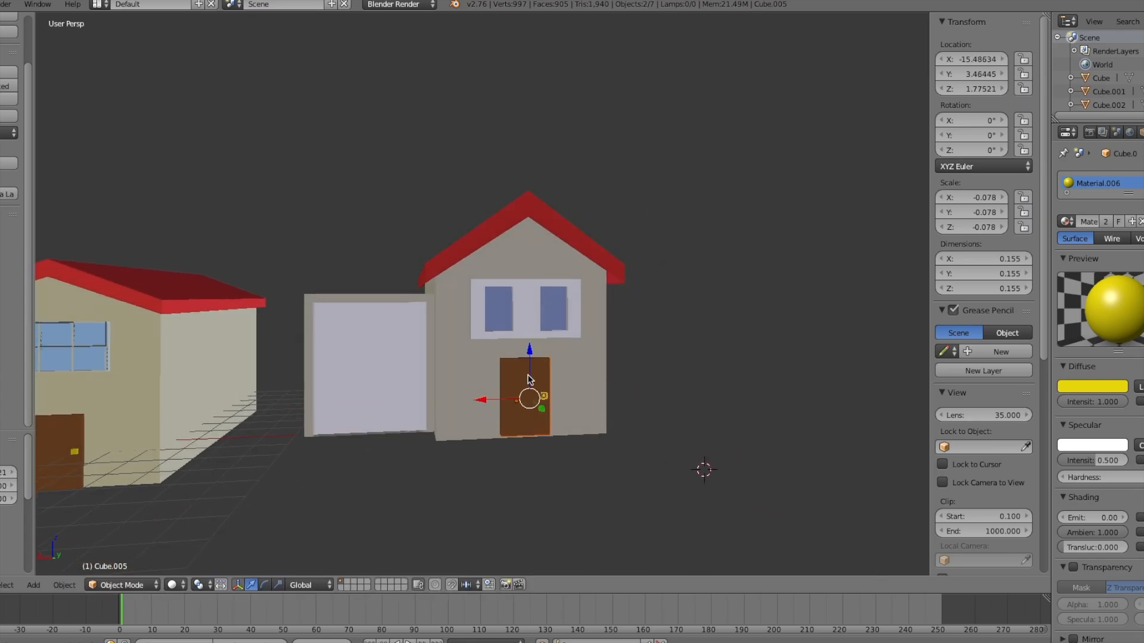
Lower the copied door and knob along Z until the knob sits at about 1.72, and deselect everything
left_click_drag(522, 346, 528, 348)
middle_click_drag(528, 348, 536, 447)
scroll(478, 449, "up", 4)
scroll(473, 436, "down", 5)
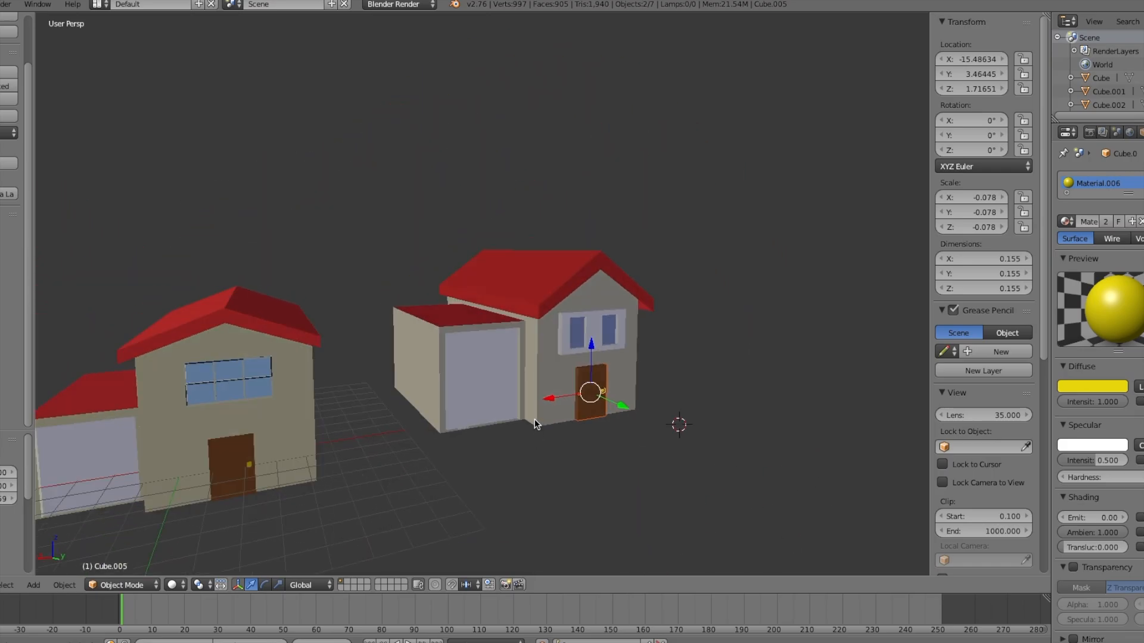
mouse_move(530, 390)
middle_mouse_down()
mouse_move(531, 408)
mouse_move(479, 376)
mouse_move(516, 380)
middle_mouse_up()
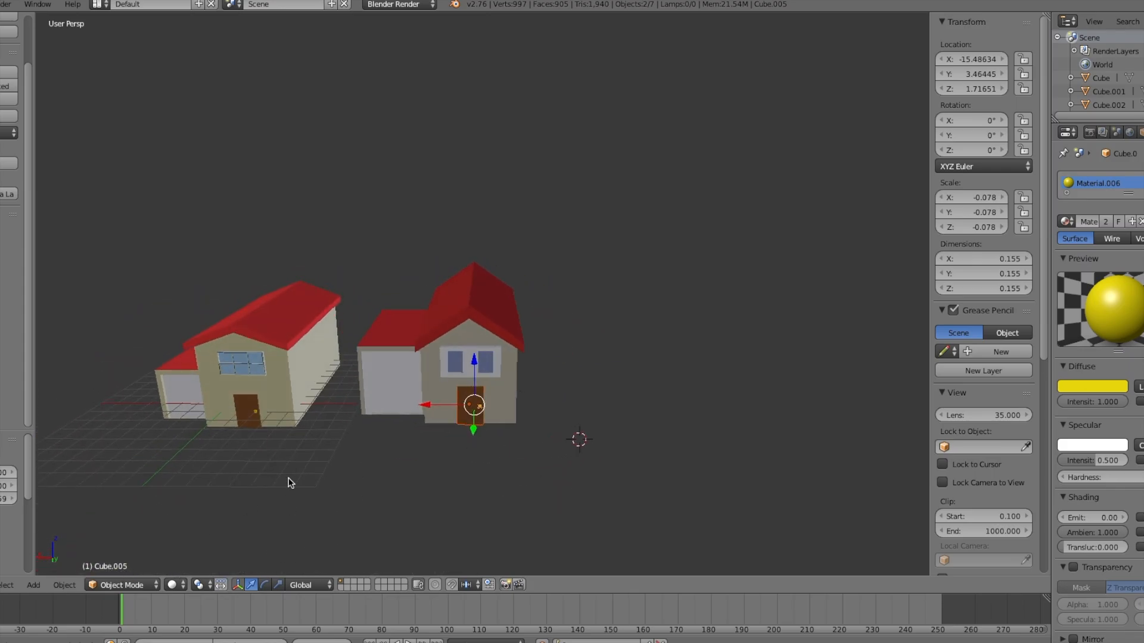
left_click(313, 469)
key("a")
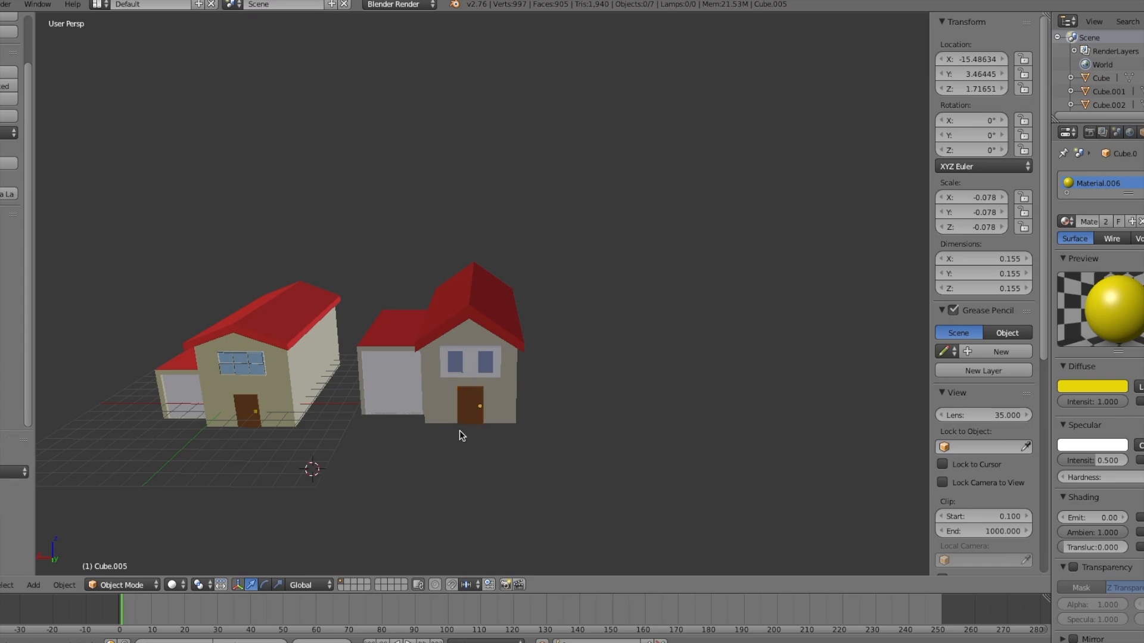
Try duplicating both complete houses with the copies placed above the originals, and undo the duplication
key("a")
key("a")
key("a")
key("shift+d")
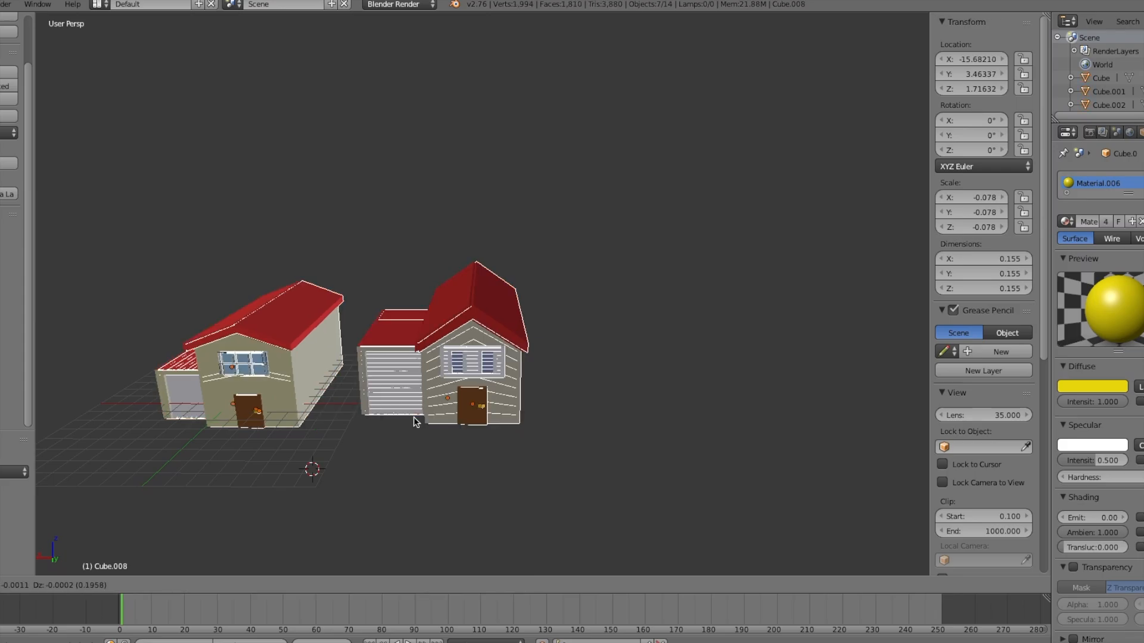
left_click(494, 261)
scroll(485, 320, "up", 3)
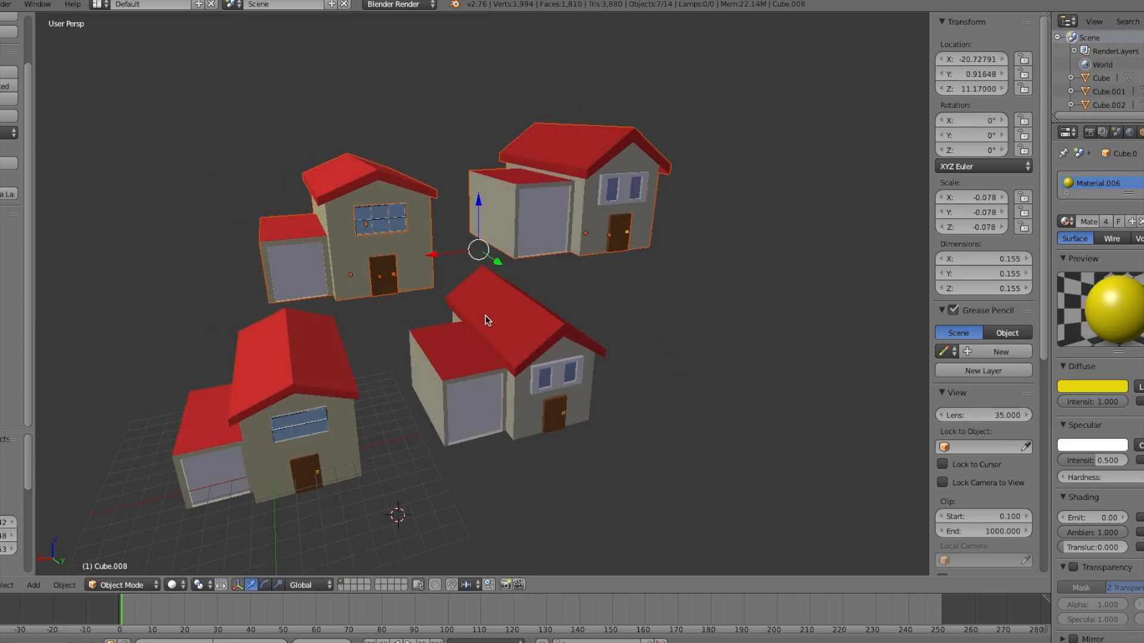
key("ctrl+z")
key("a")
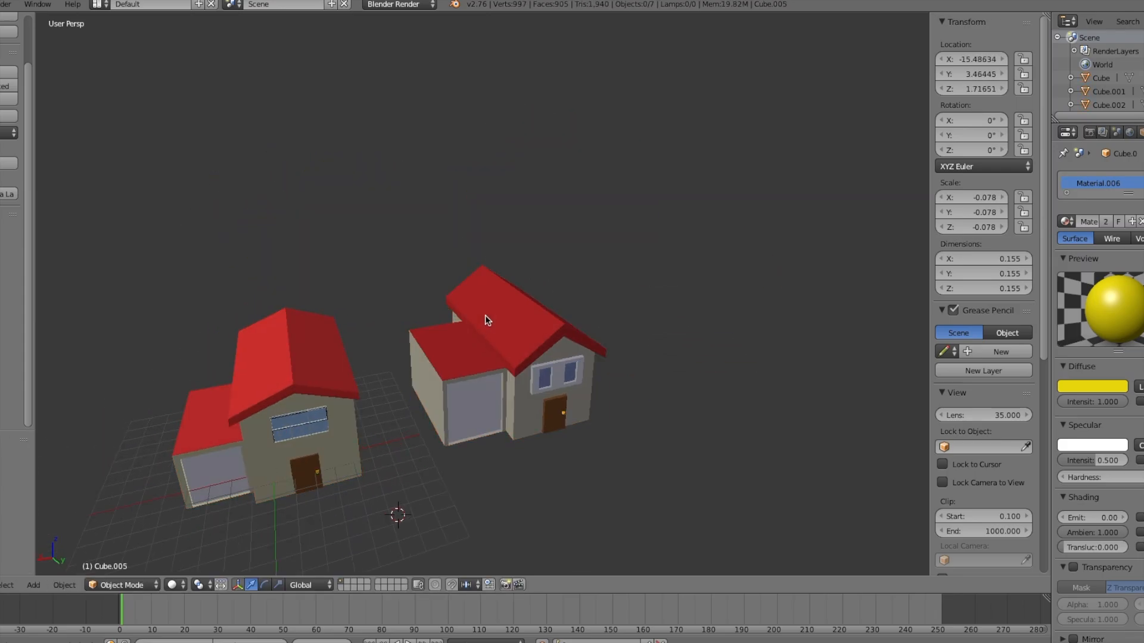
Select the new house's body and switch it to Edit Mode
middle_click_drag(480, 374, 333, 488)
scroll(489, 346, "up", 3)
right_click(510, 378)
left_click(136, 585)
left_click(119, 568)
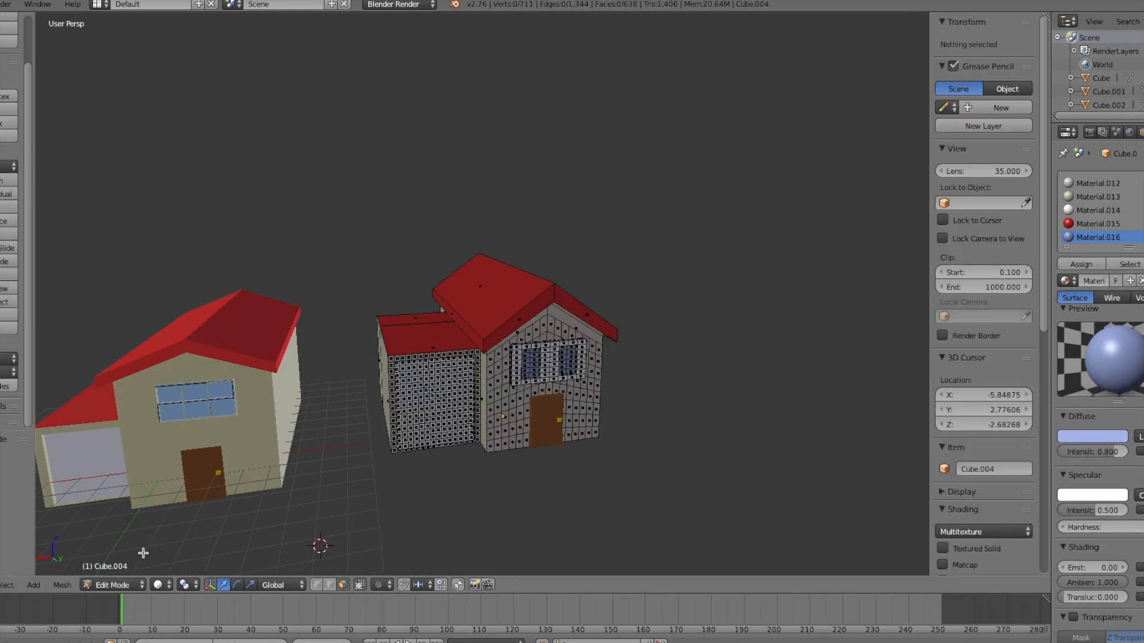
scroll(334, 488, "up", 5)
middle_click_drag(339, 477, 332, 463)
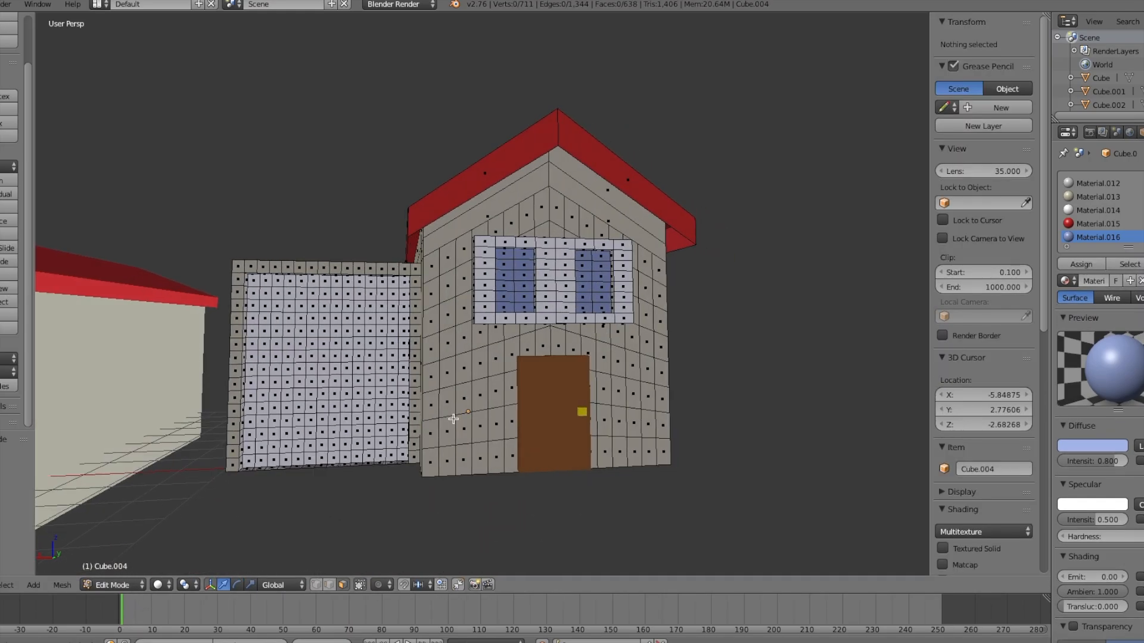
Clear the face selection and select all the white garage door faces with Circle Select
right_click(551, 399)
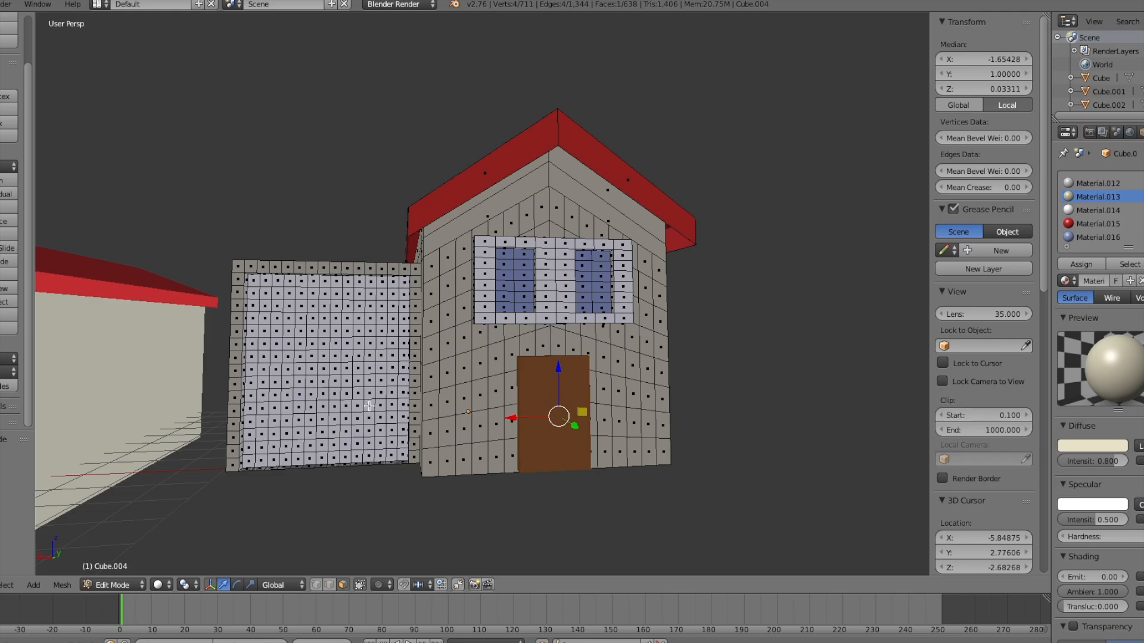
middle_click_drag(294, 323, 295, 329)
right_click(268, 322)
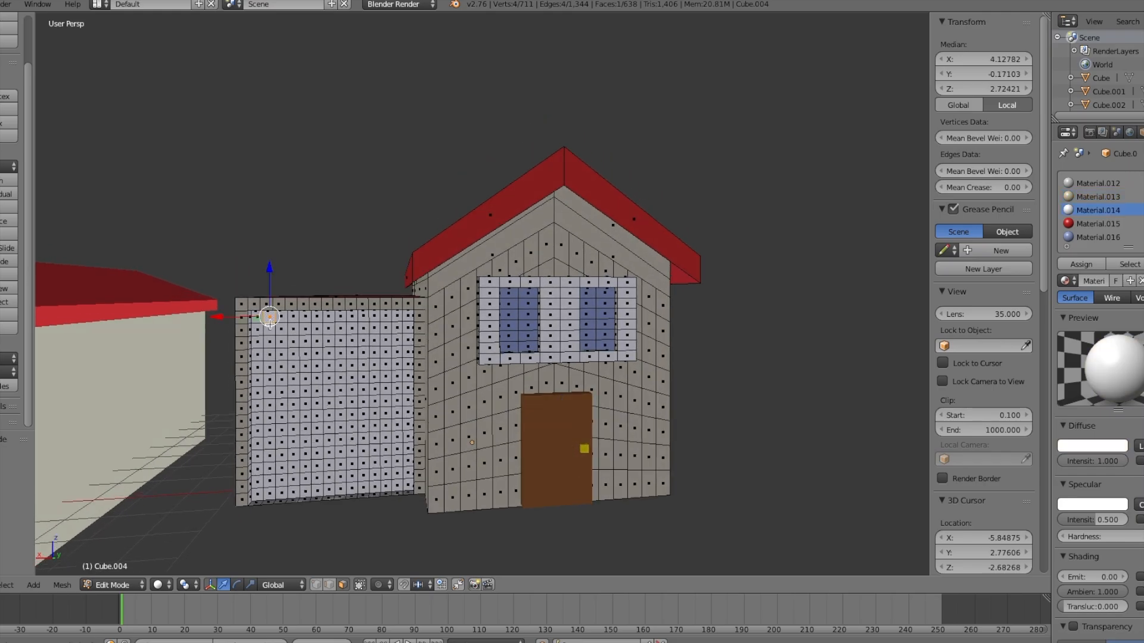
key("a")
key("c")
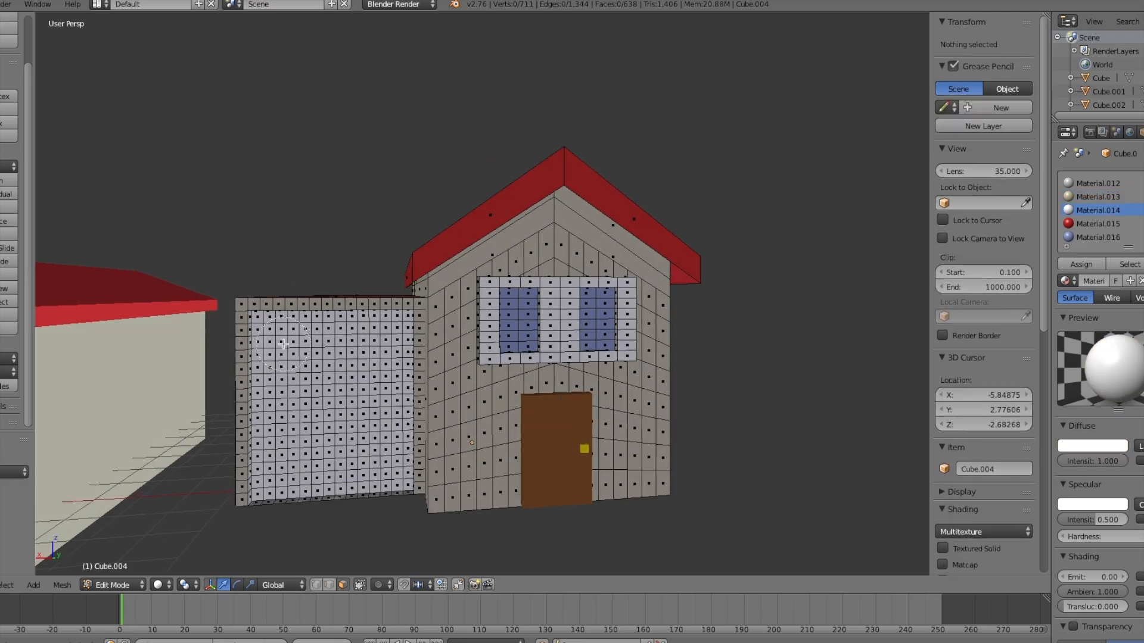
mouse_move(284, 343)
left_mouse_down()
mouse_move(311, 322)
mouse_move(399, 323)
mouse_move(404, 343)
mouse_move(301, 363)
mouse_move(283, 396)
mouse_move(262, 402)
mouse_move(275, 462)
mouse_move(264, 481)
mouse_move(303, 471)
mouse_move(300, 417)
mouse_move(318, 398)
mouse_move(369, 370)
mouse_move(399, 371)
mouse_move(402, 388)
mouse_move(347, 396)
mouse_move(329, 427)
mouse_move(334, 487)
mouse_move(396, 483)
mouse_move(399, 417)
mouse_move(350, 431)
left_mouse_up()
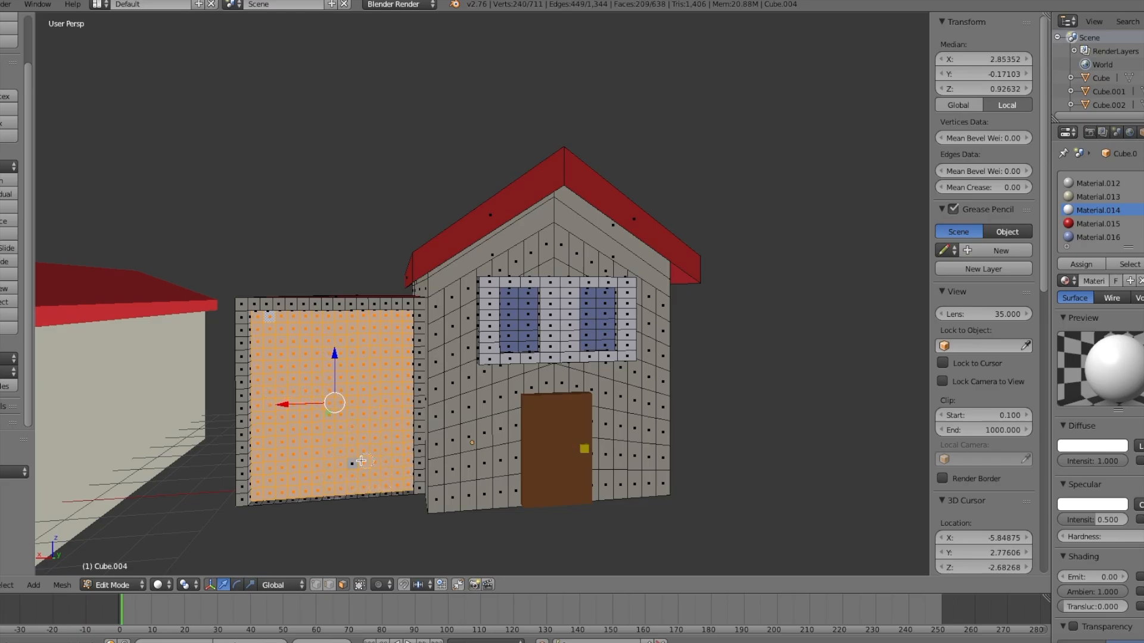
Extrude the selected garage door faces inward along their normal to hollow out the garage
middle_click_drag(357, 462, 376, 455)
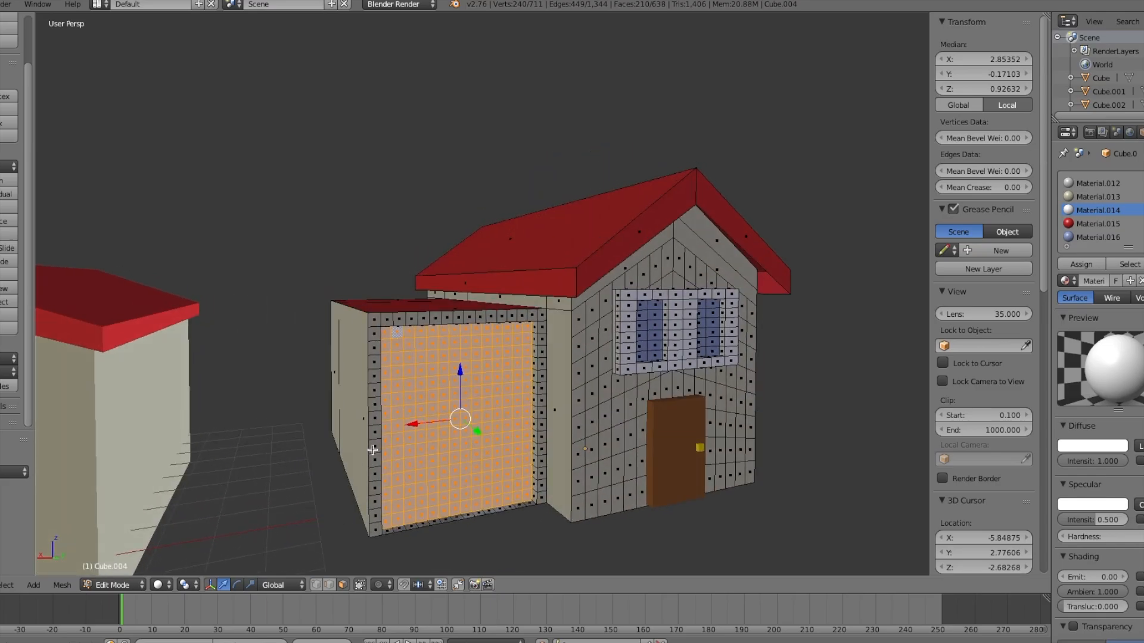
key("e")
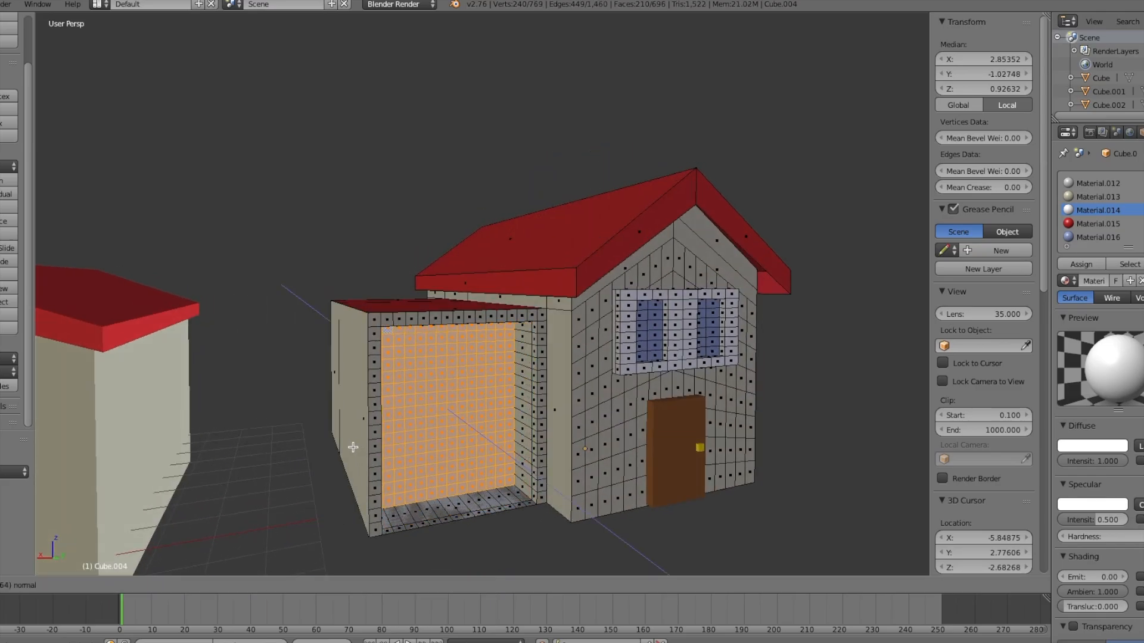
left_click(284, 440)
middle_click_drag(284, 440, 333, 437)
Select the floor faces inside the garage, extrude them upward to about Z -0.92, and deselect everything
scroll(308, 446, "up", 3)
key("a")
left_click_drag(467, 492, 309, 523)
left_click(381, 505)
right_click(388, 505)
mouse_move(388, 505)
middle_mouse_down()
mouse_move(367, 505)
mouse_move(384, 508)
middle_mouse_up()
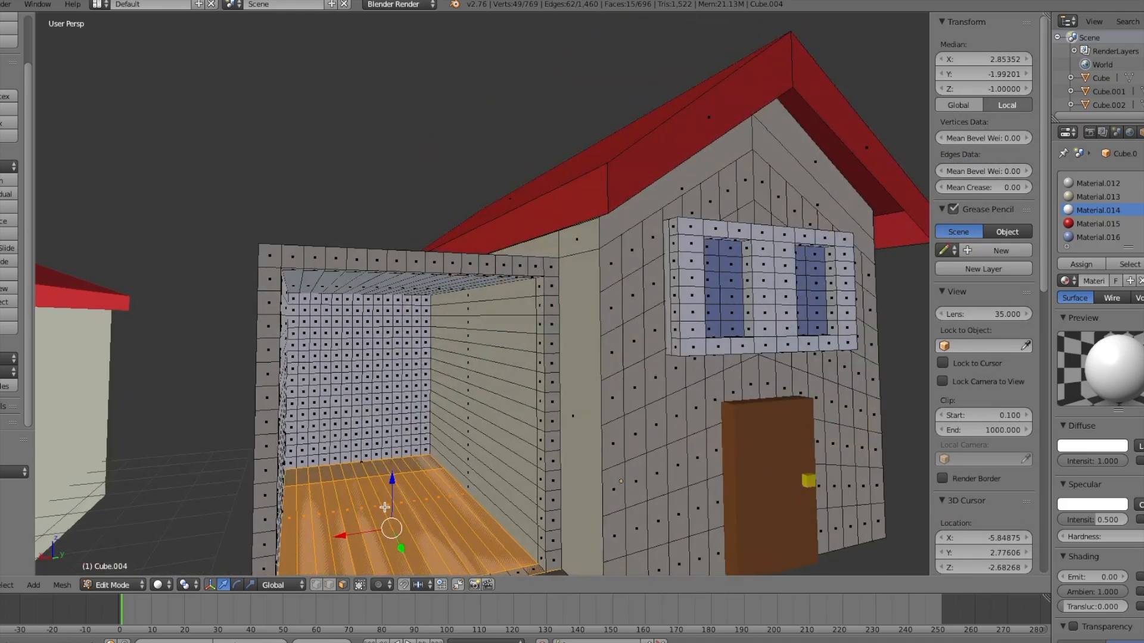
key("e")
left_click(384, 502)
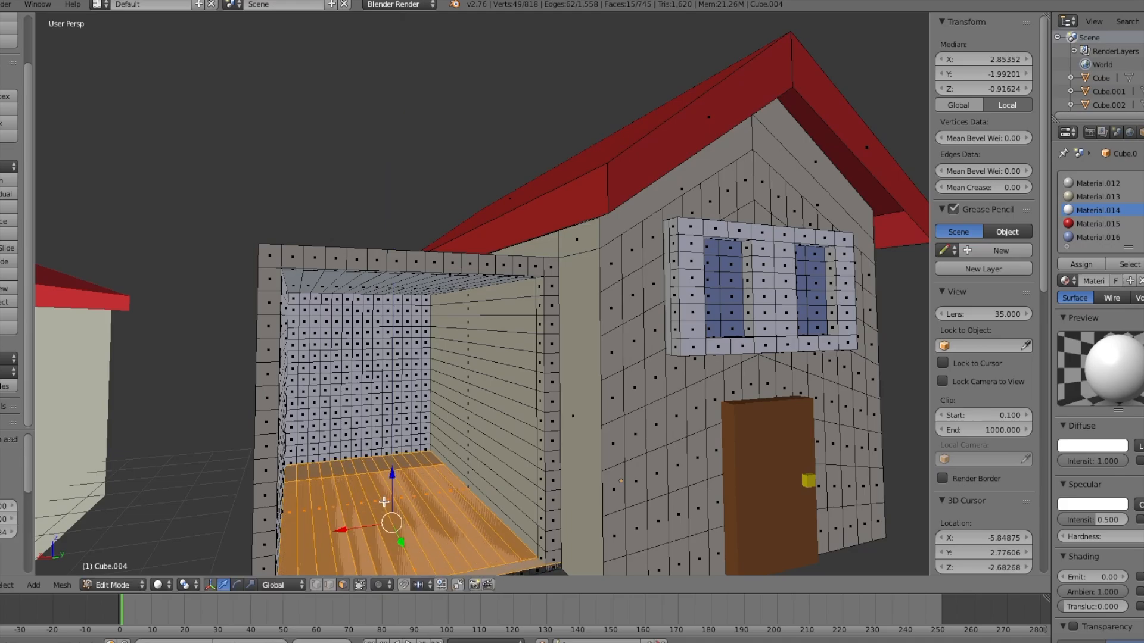
key("a")
Examine the hollow garage, its floor and the house front from several angles and distances
scroll(381, 503, "down", 3)
middle_click_drag(376, 503, 402, 501)
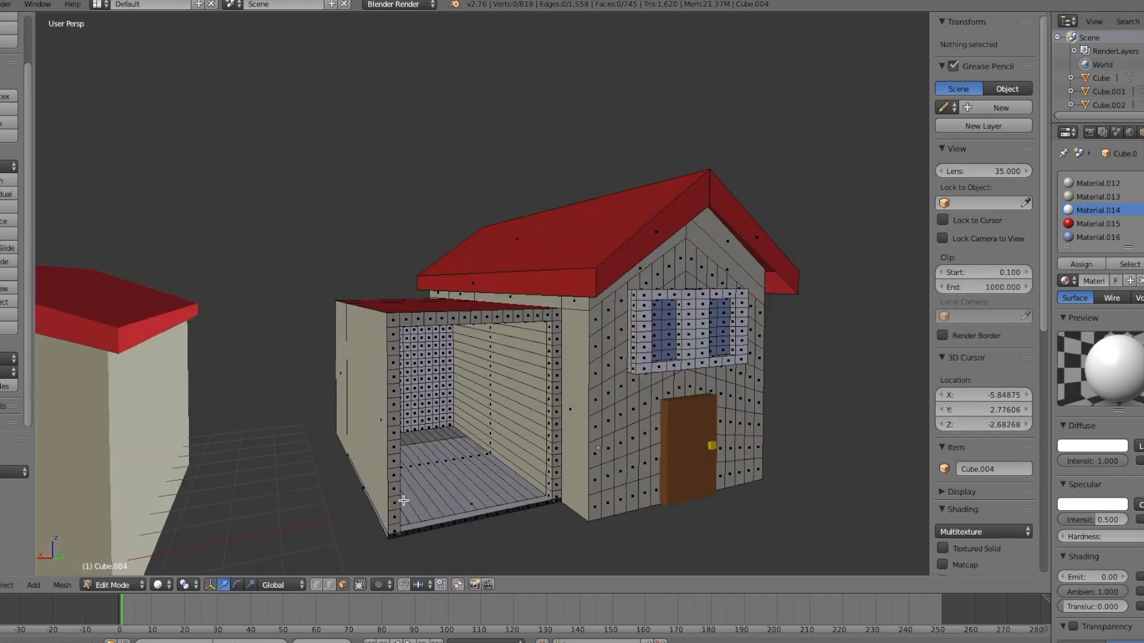
middle_click_drag(457, 432, 514, 420)
middle_click_drag(393, 368, 422, 387)
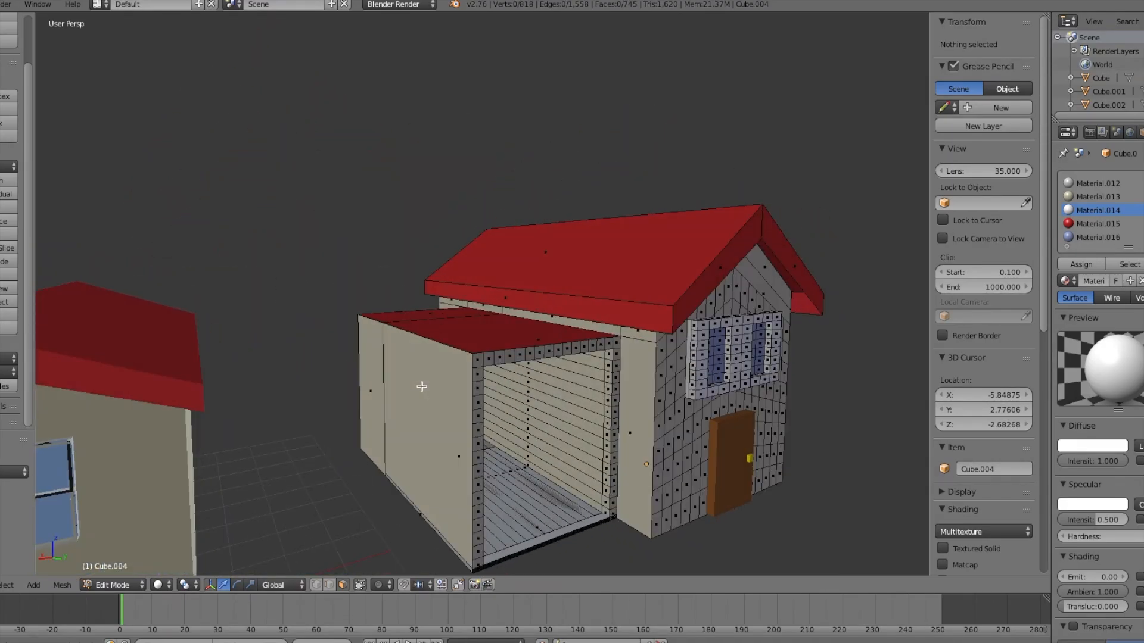
scroll(422, 386, "down", 5)
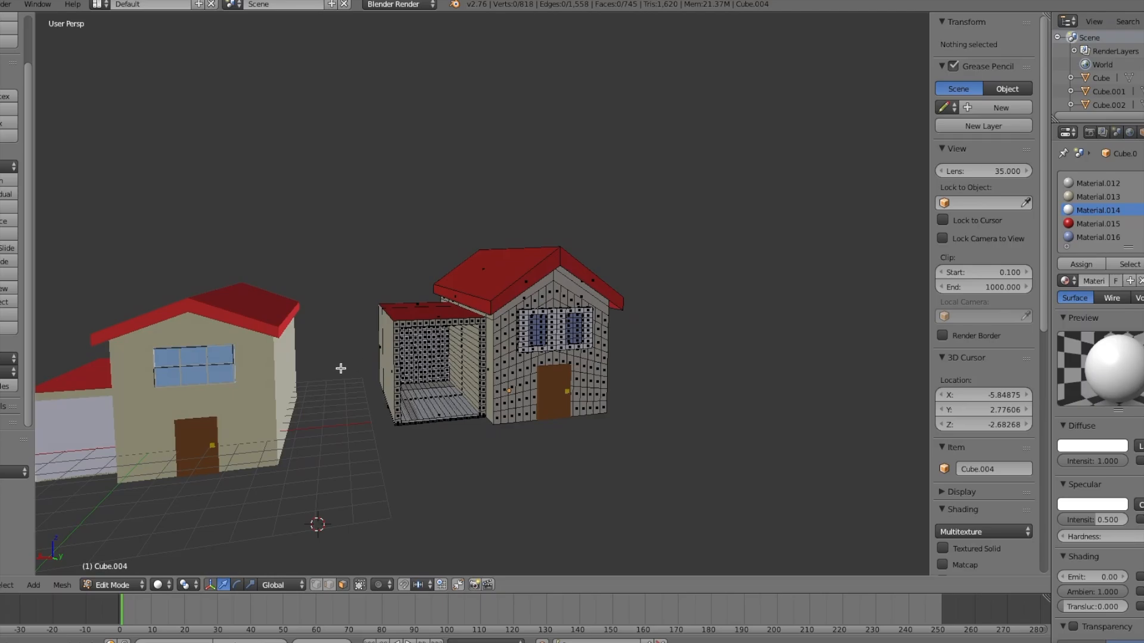
mouse_move(363, 322)
middle_mouse_down()
mouse_move(388, 327)
mouse_move(352, 302)
mouse_move(362, 310)
middle_mouse_up()
scroll(352, 310, "up", 3)
scroll(352, 310, "up", 2)
scroll(352, 303, "down", 4)
scroll(362, 310, "up", 2)
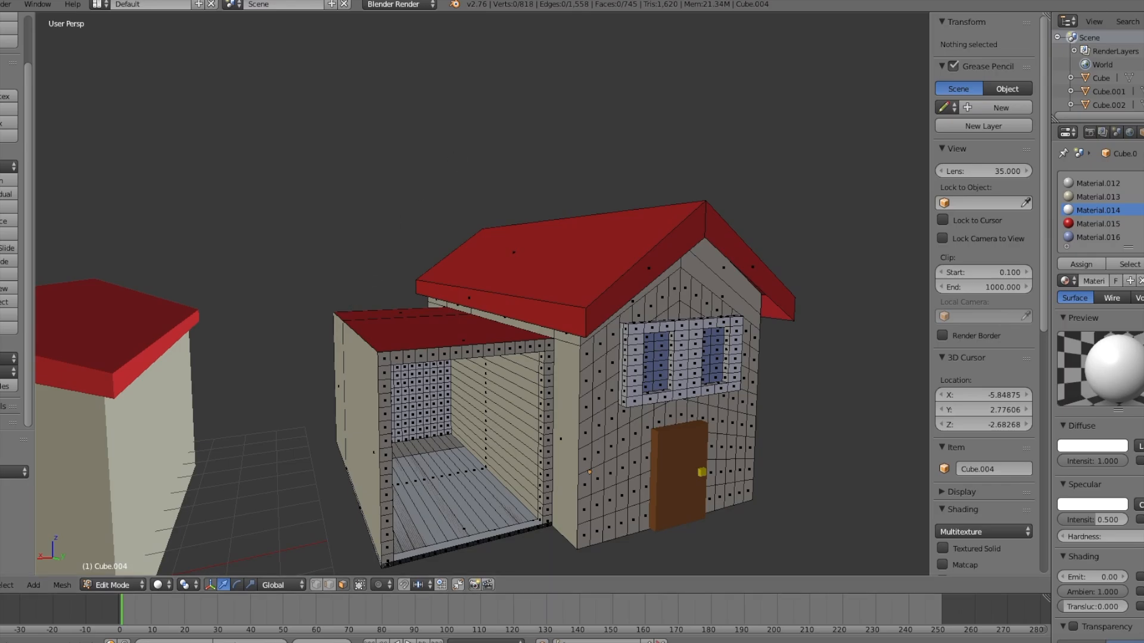
mouse_move(534, 206)
middle_mouse_down()
mouse_move(588, 201)
mouse_move(543, 207)
middle_mouse_up()
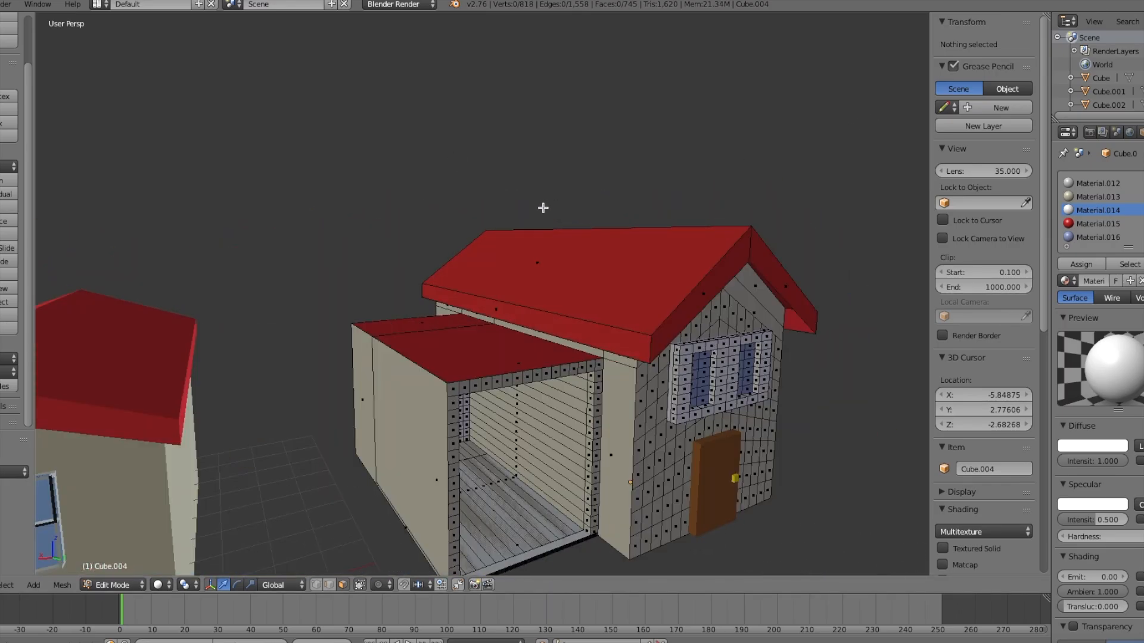
mouse_move(639, 186)
middle_mouse_down()
mouse_move(621, 182)
mouse_move(639, 172)
mouse_move(636, 189)
middle_mouse_up()
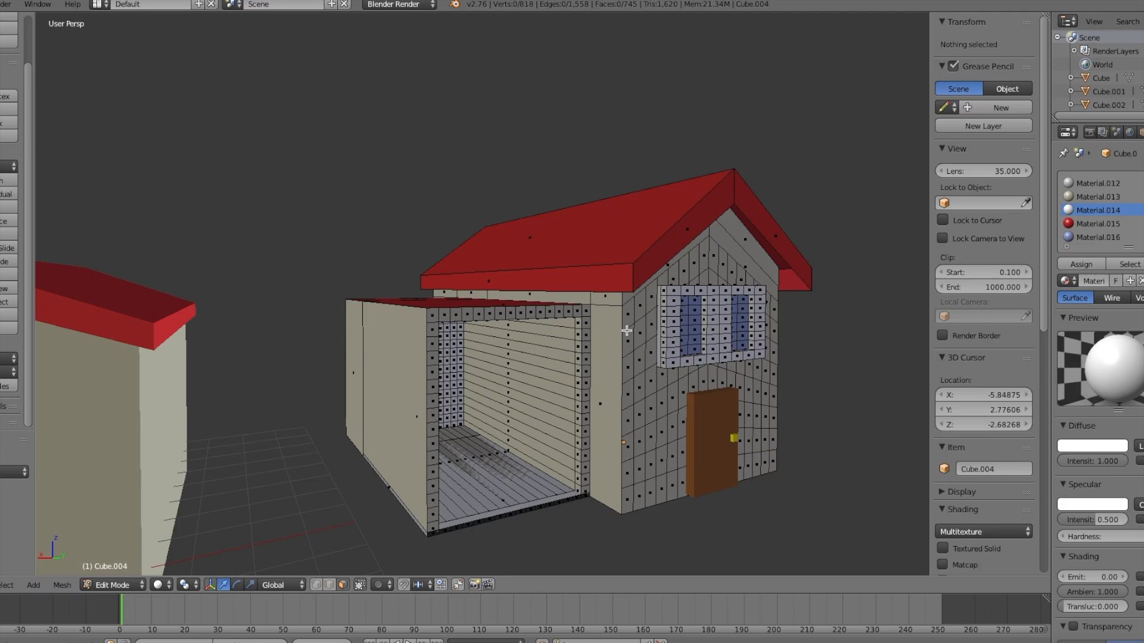
middle_click_drag(623, 327, 620, 335)
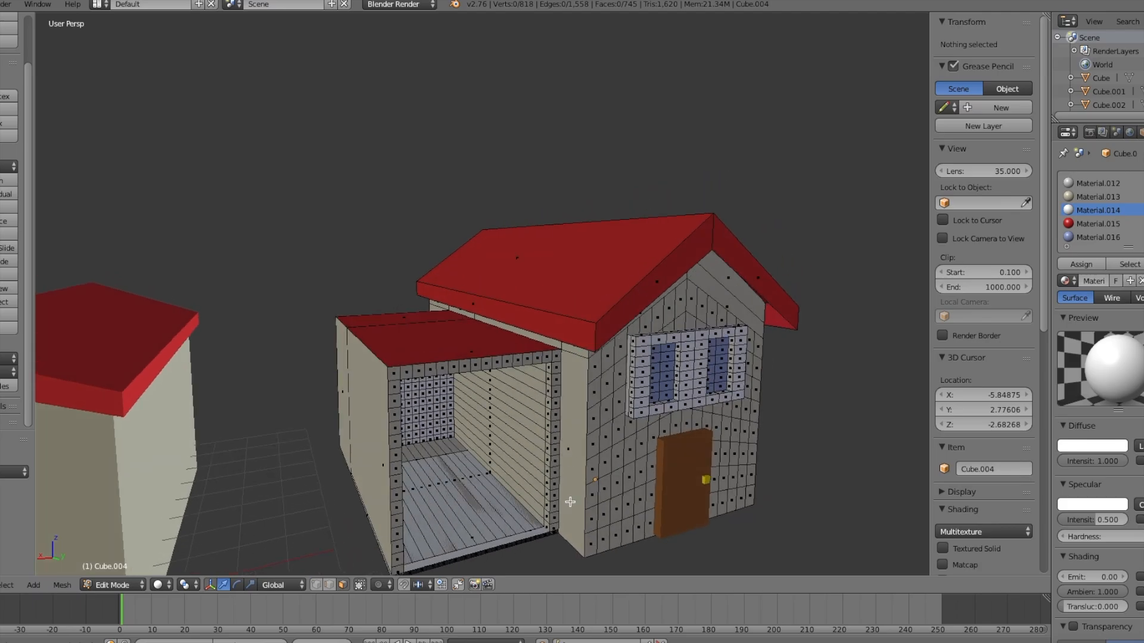
Try shifting a single face of the front wall along X towards the garage, and undo it
right_click(603, 422)
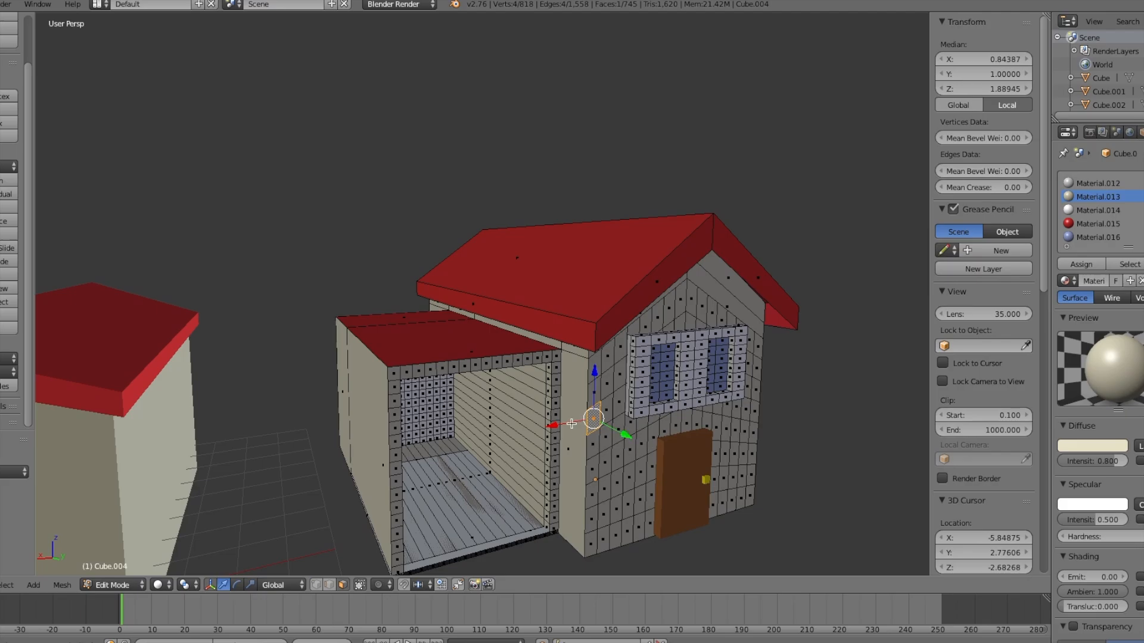
key("e")
key("x")
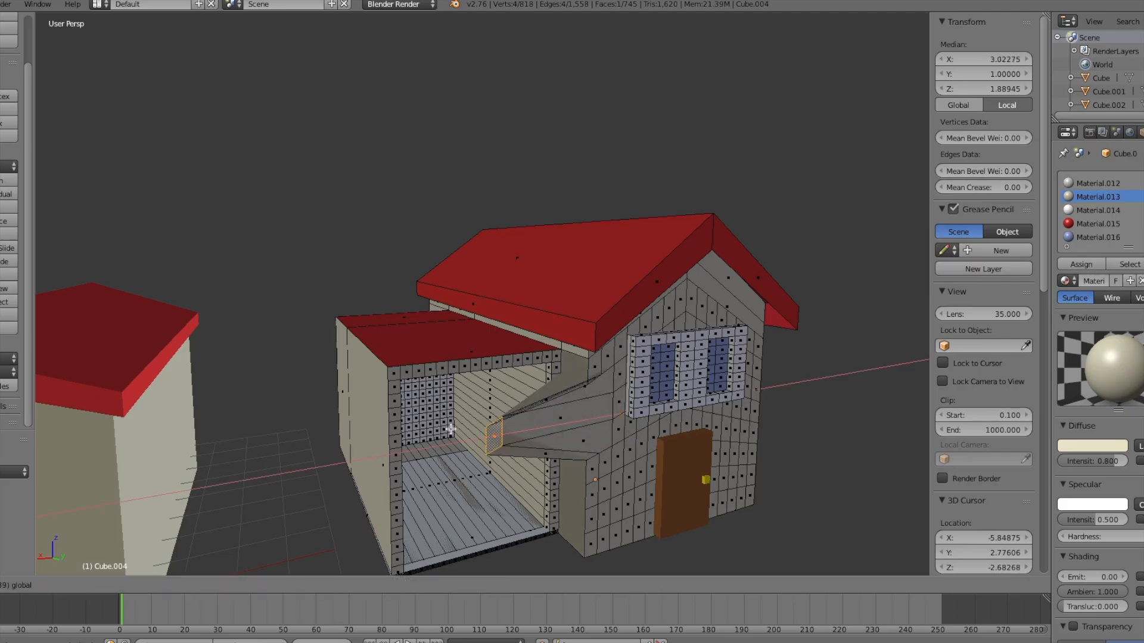
left_click(480, 435)
key("ctrl+z")
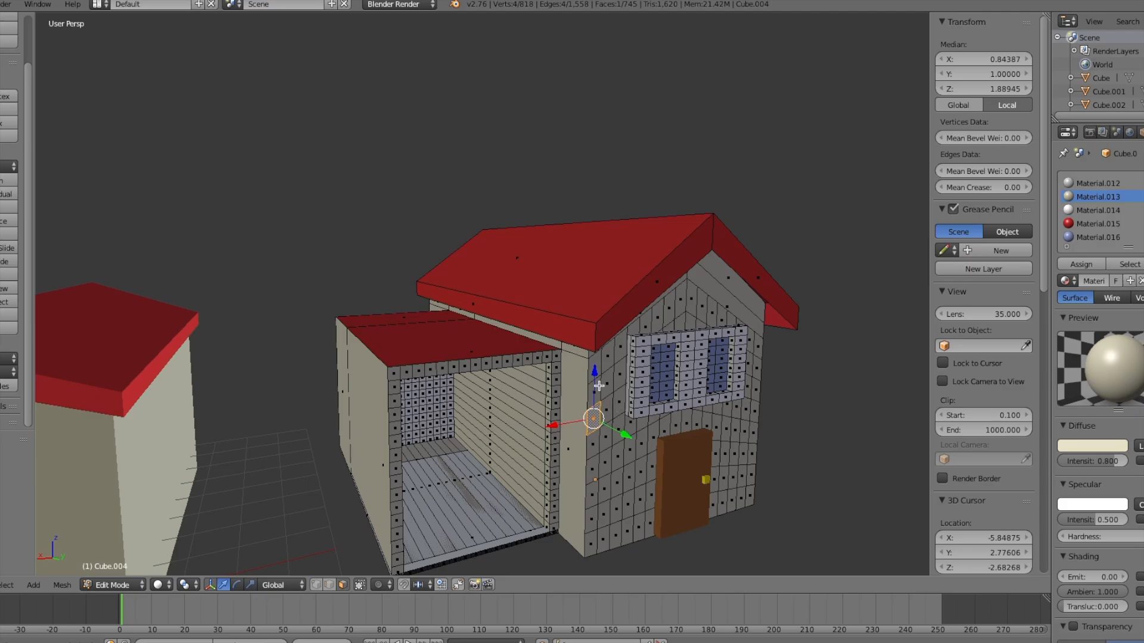
Try moving the tall side wall face between the garage and the gabled front along X, and undo it
key("a")
mouse_move(620, 391)
middle_mouse_down()
mouse_move(560, 417)
mouse_move(636, 384)
mouse_move(627, 391)
middle_mouse_up()
right_click(626, 391)
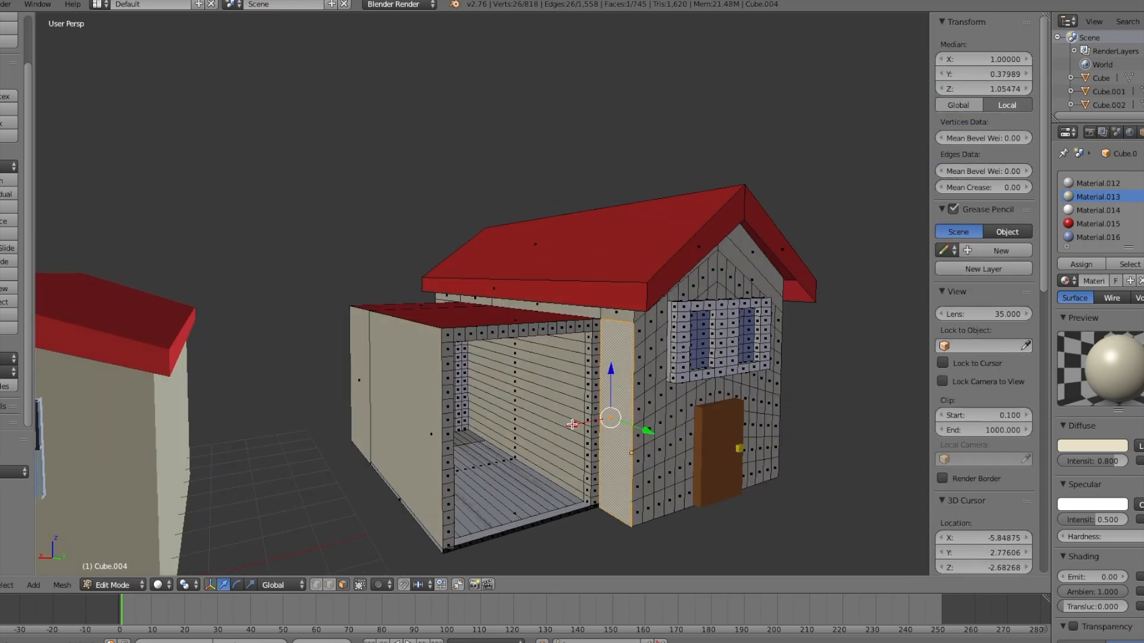
key("g")
key("x")
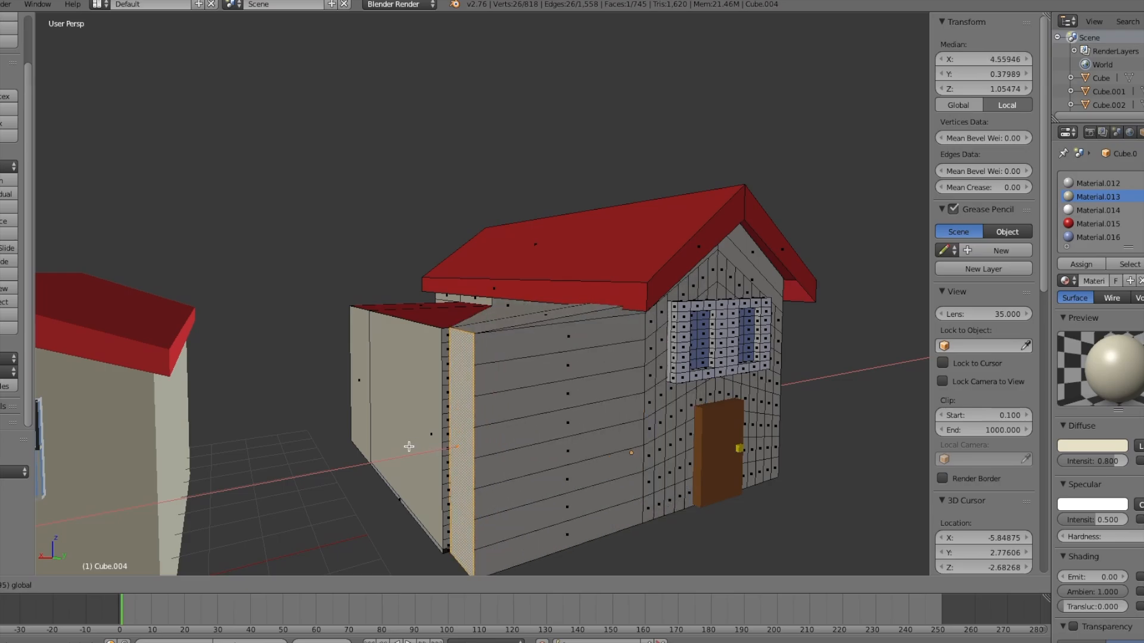
left_click(582, 422)
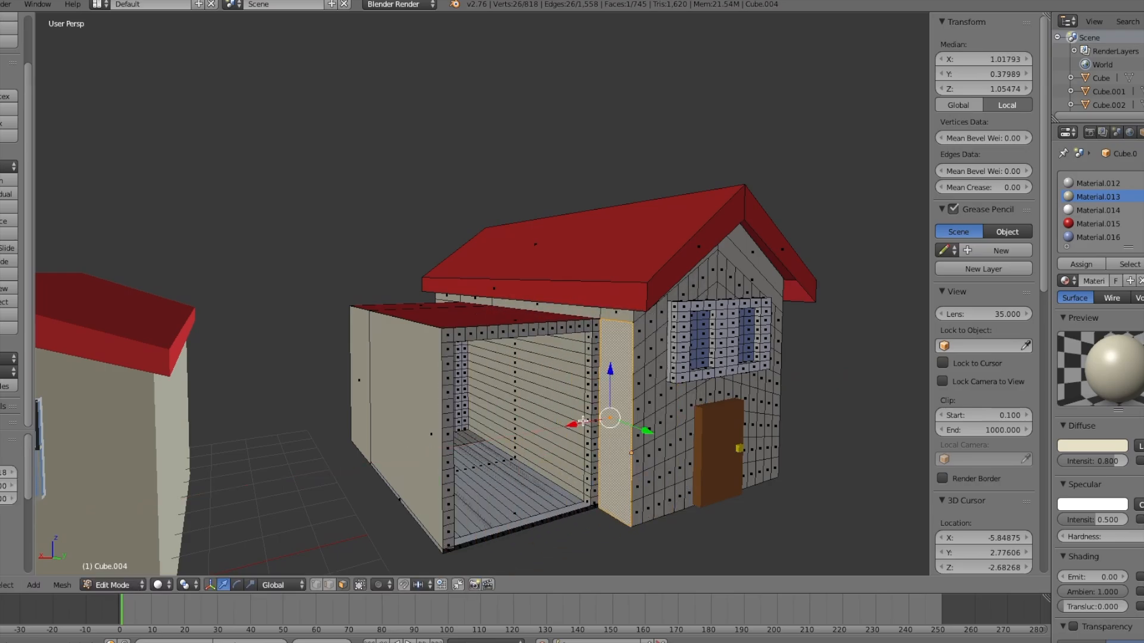
key("ctrl+z")
mouse_move(615, 393)
middle_mouse_down()
mouse_move(583, 418)
mouse_move(615, 385)
middle_mouse_up()
scroll(583, 418, "down", 3)
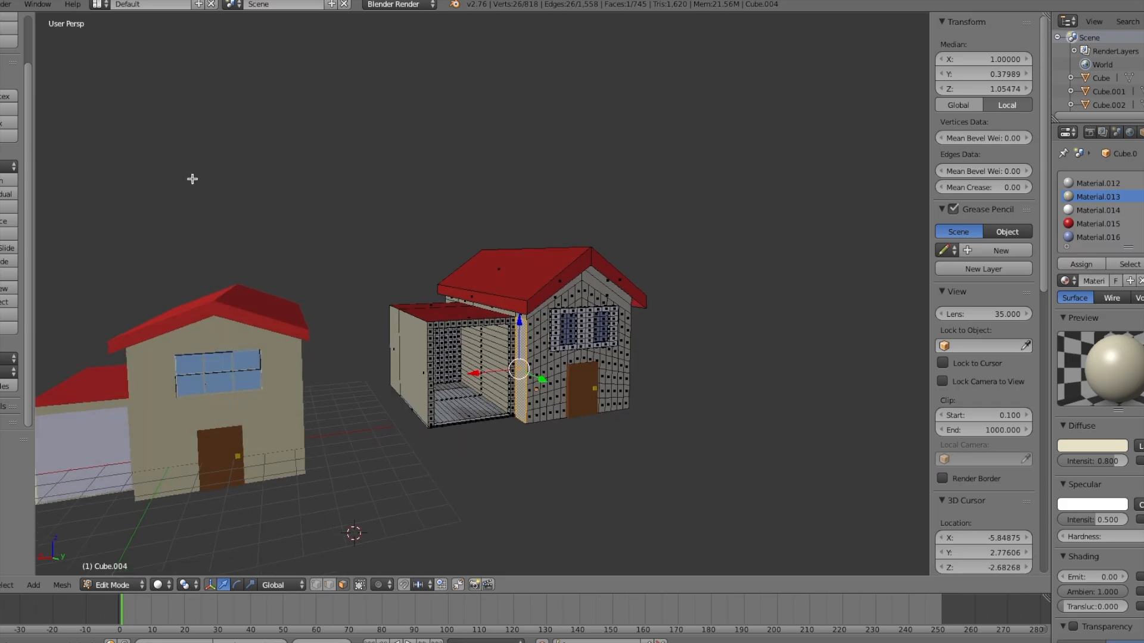